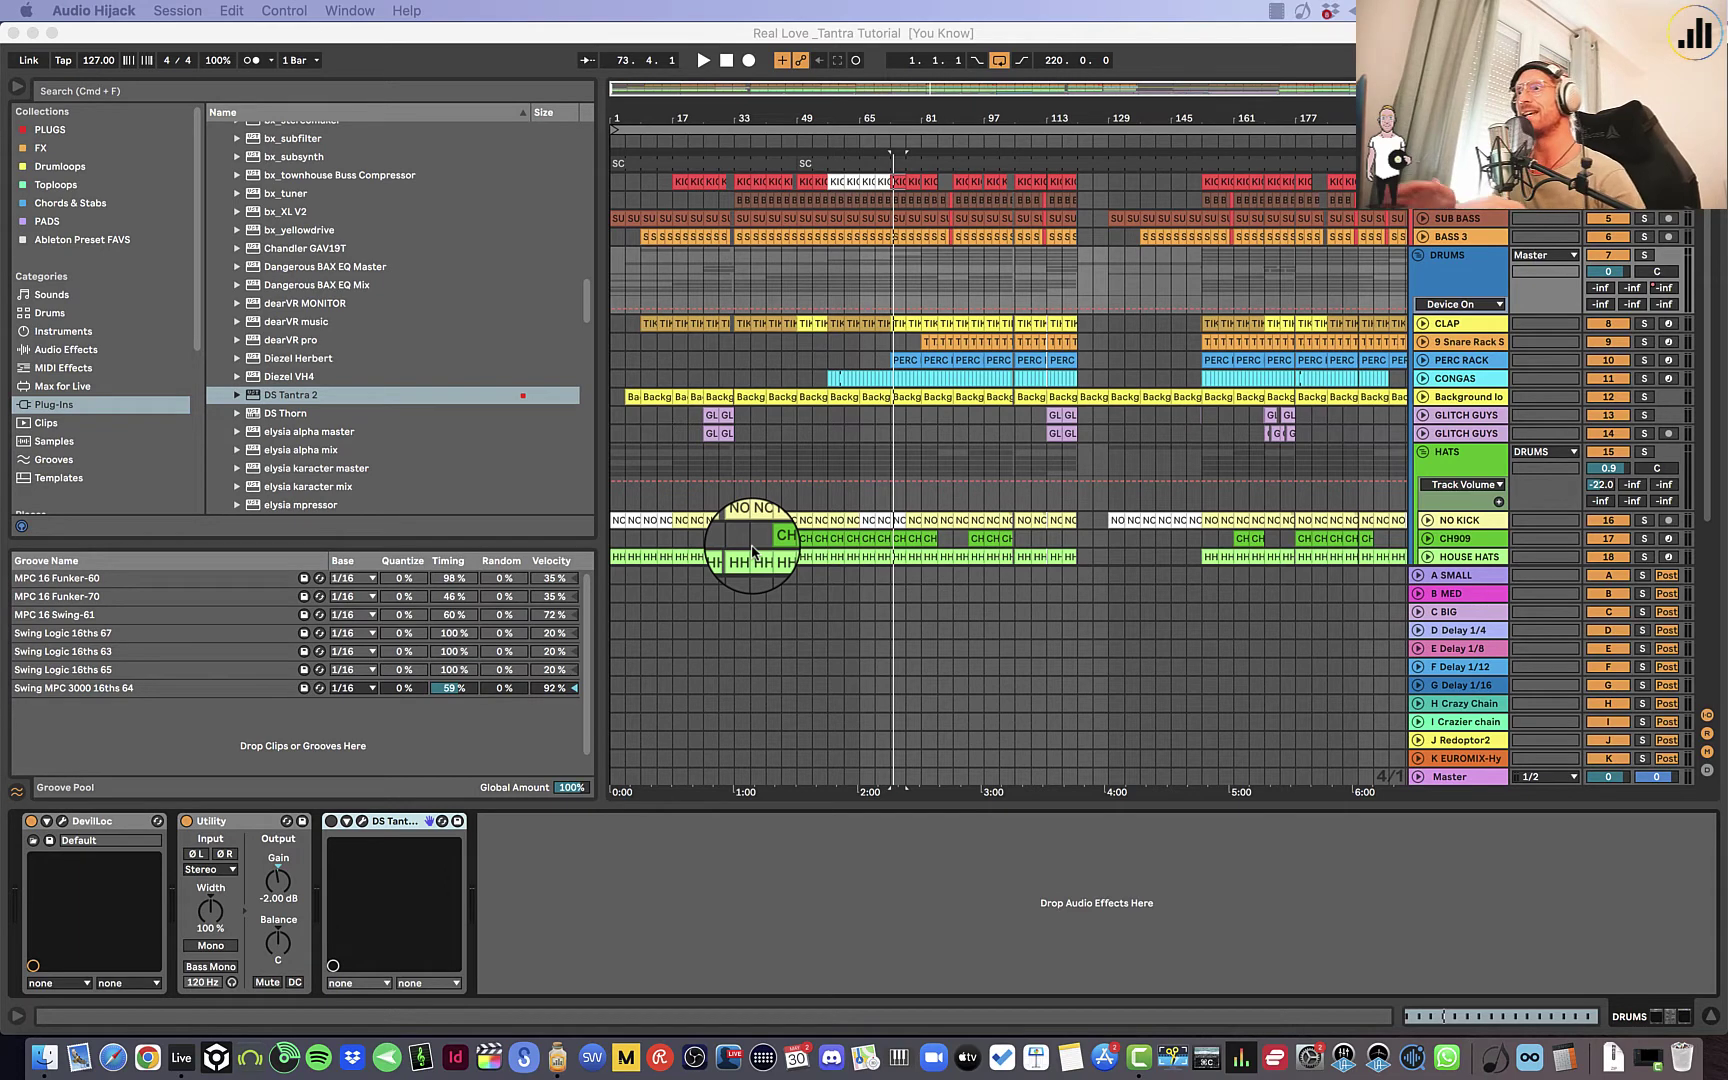
Audition the KICK clip at bar 73 and show the DRUMS group's effect chain.
click(897, 181)
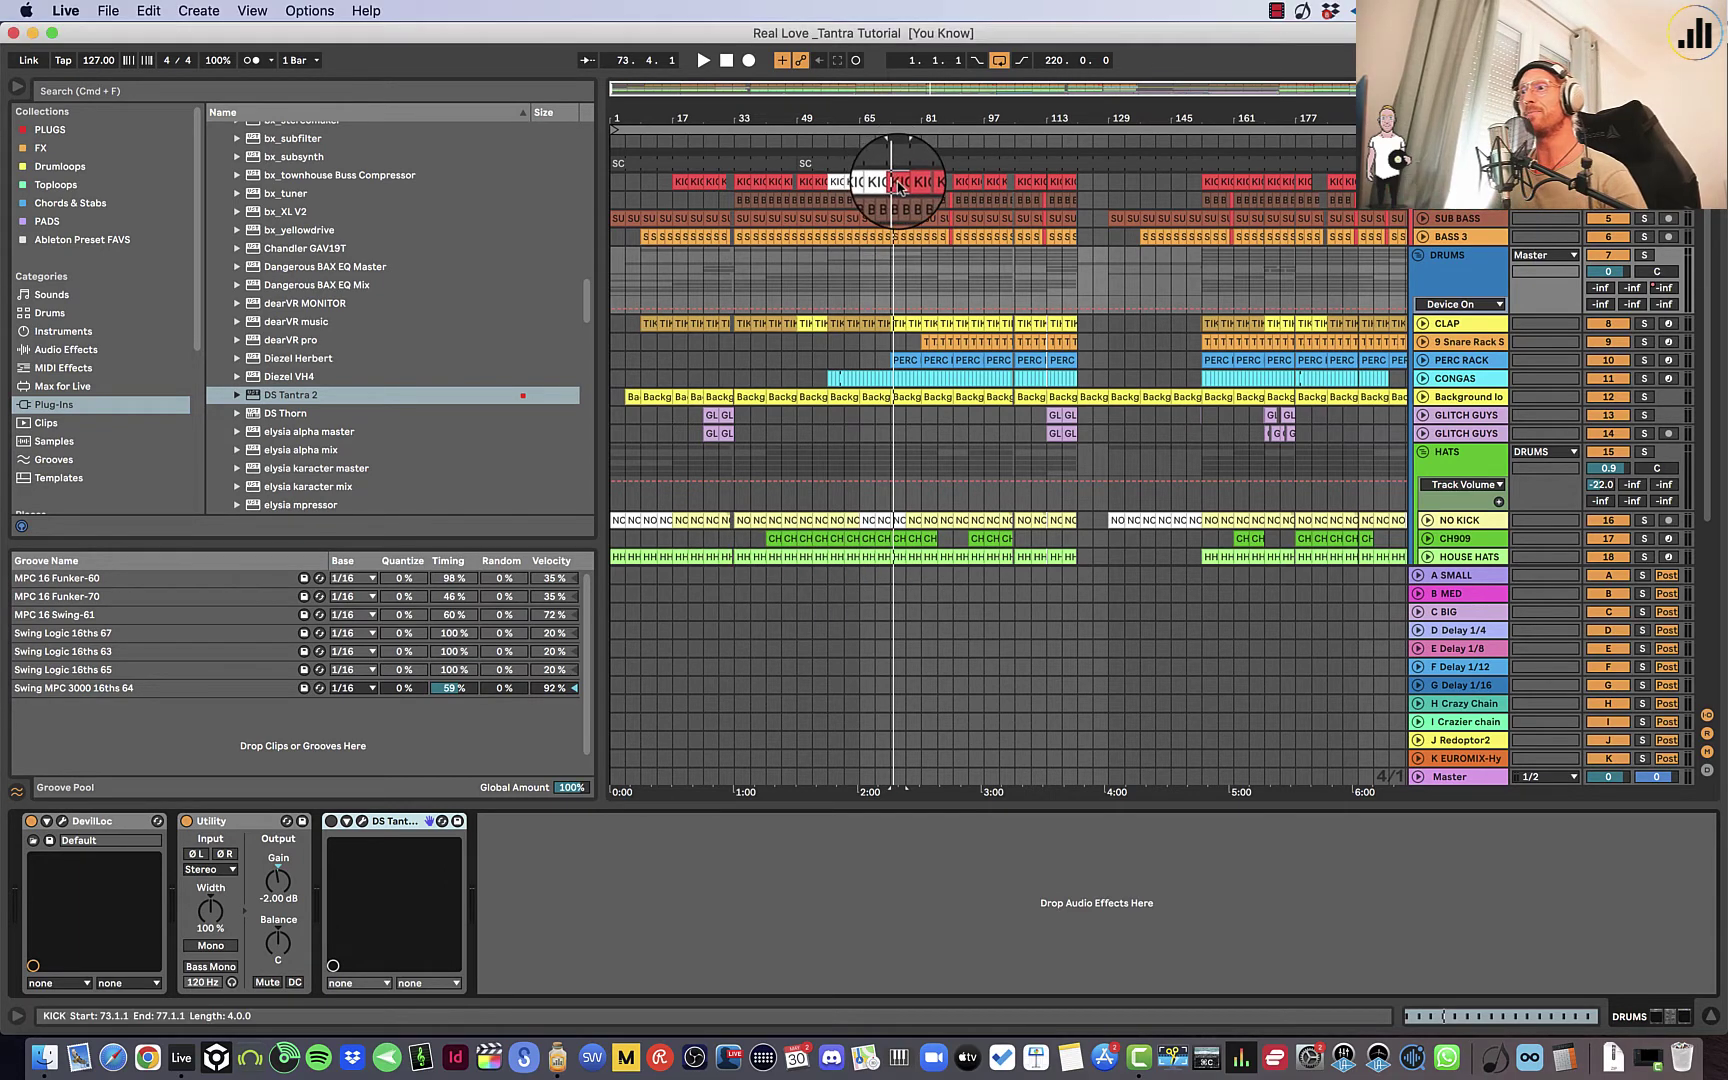
key(space)
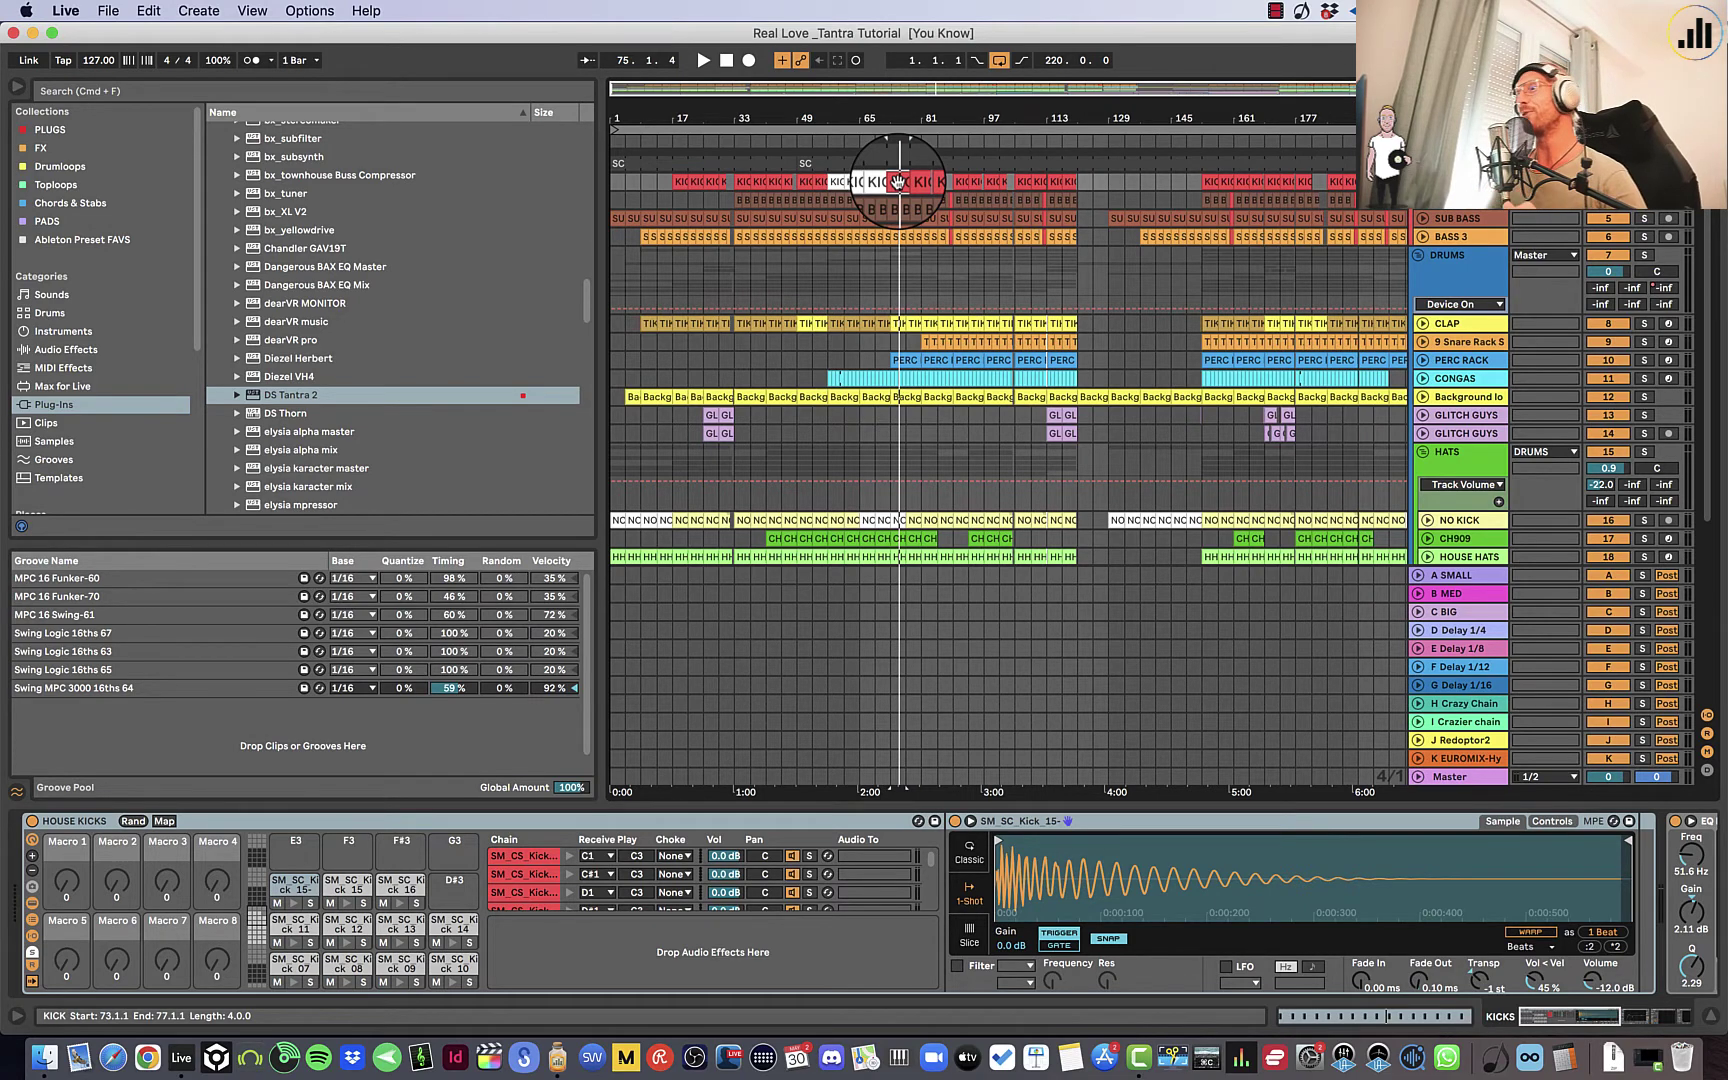
click(1470, 276)
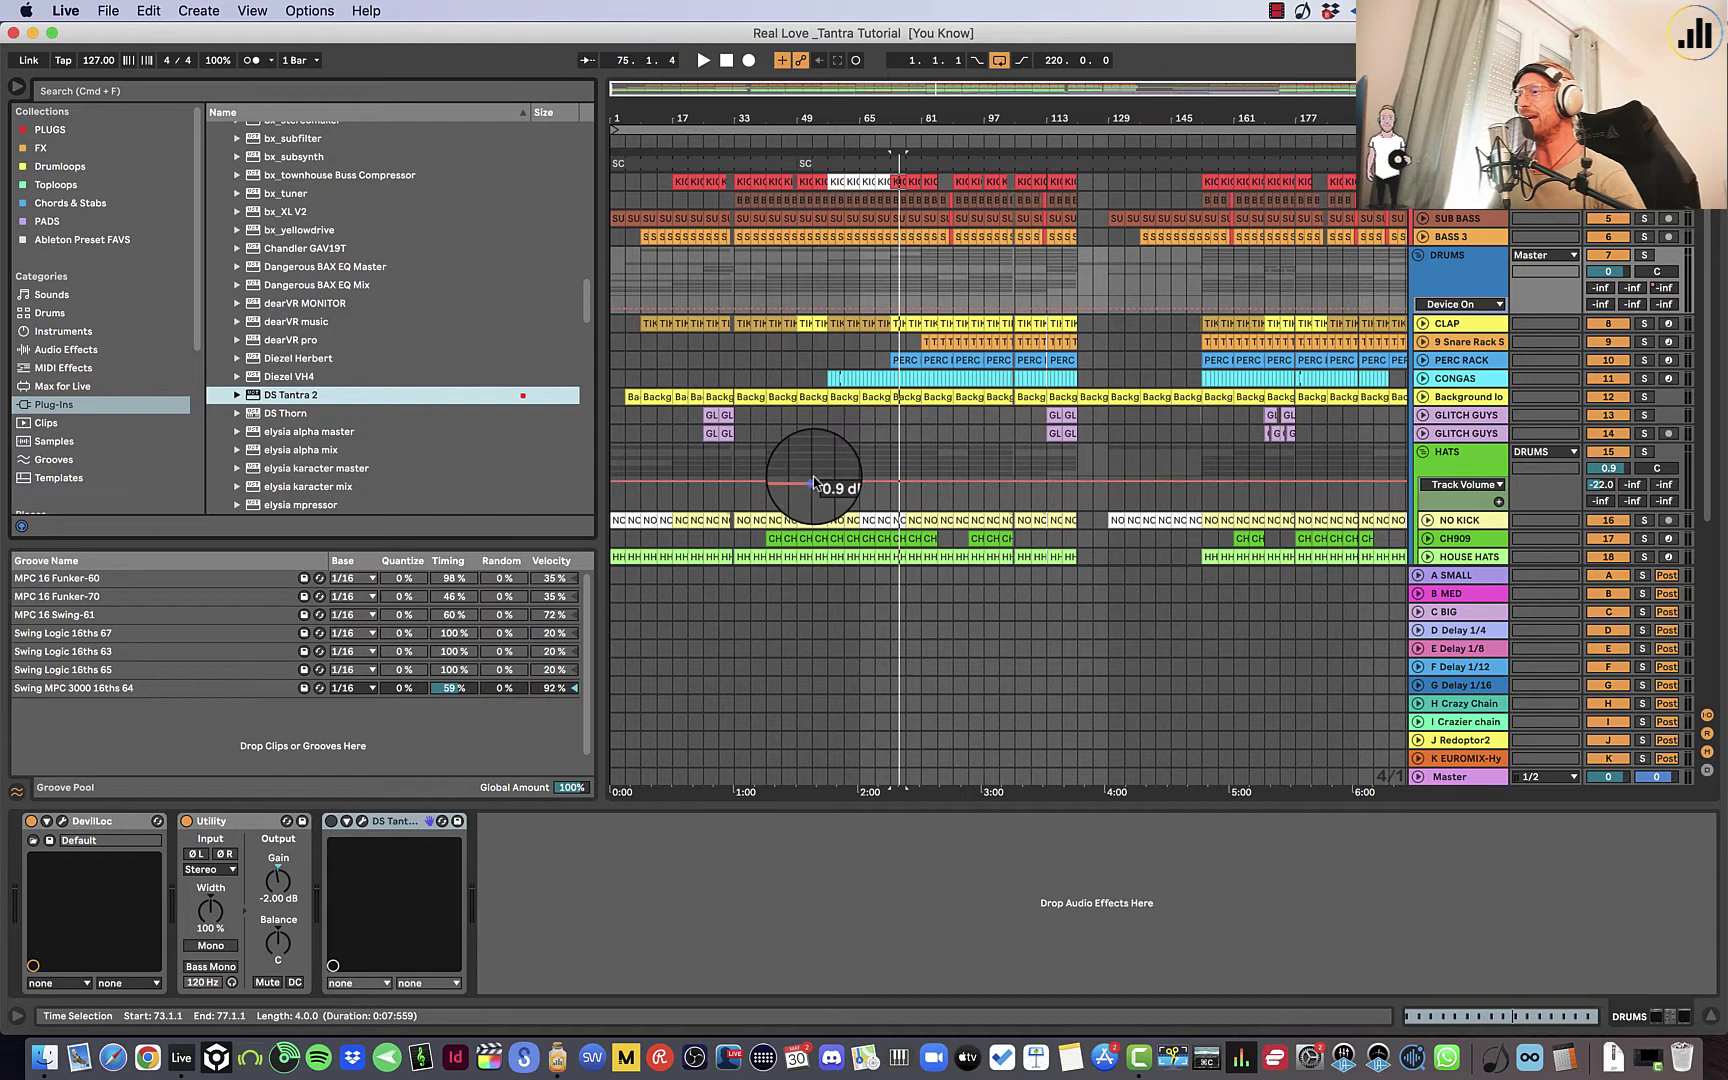
Play the four bars from bar 73 and switch on DS Tantra on the DRUMS group.
click(955, 376)
key(space)
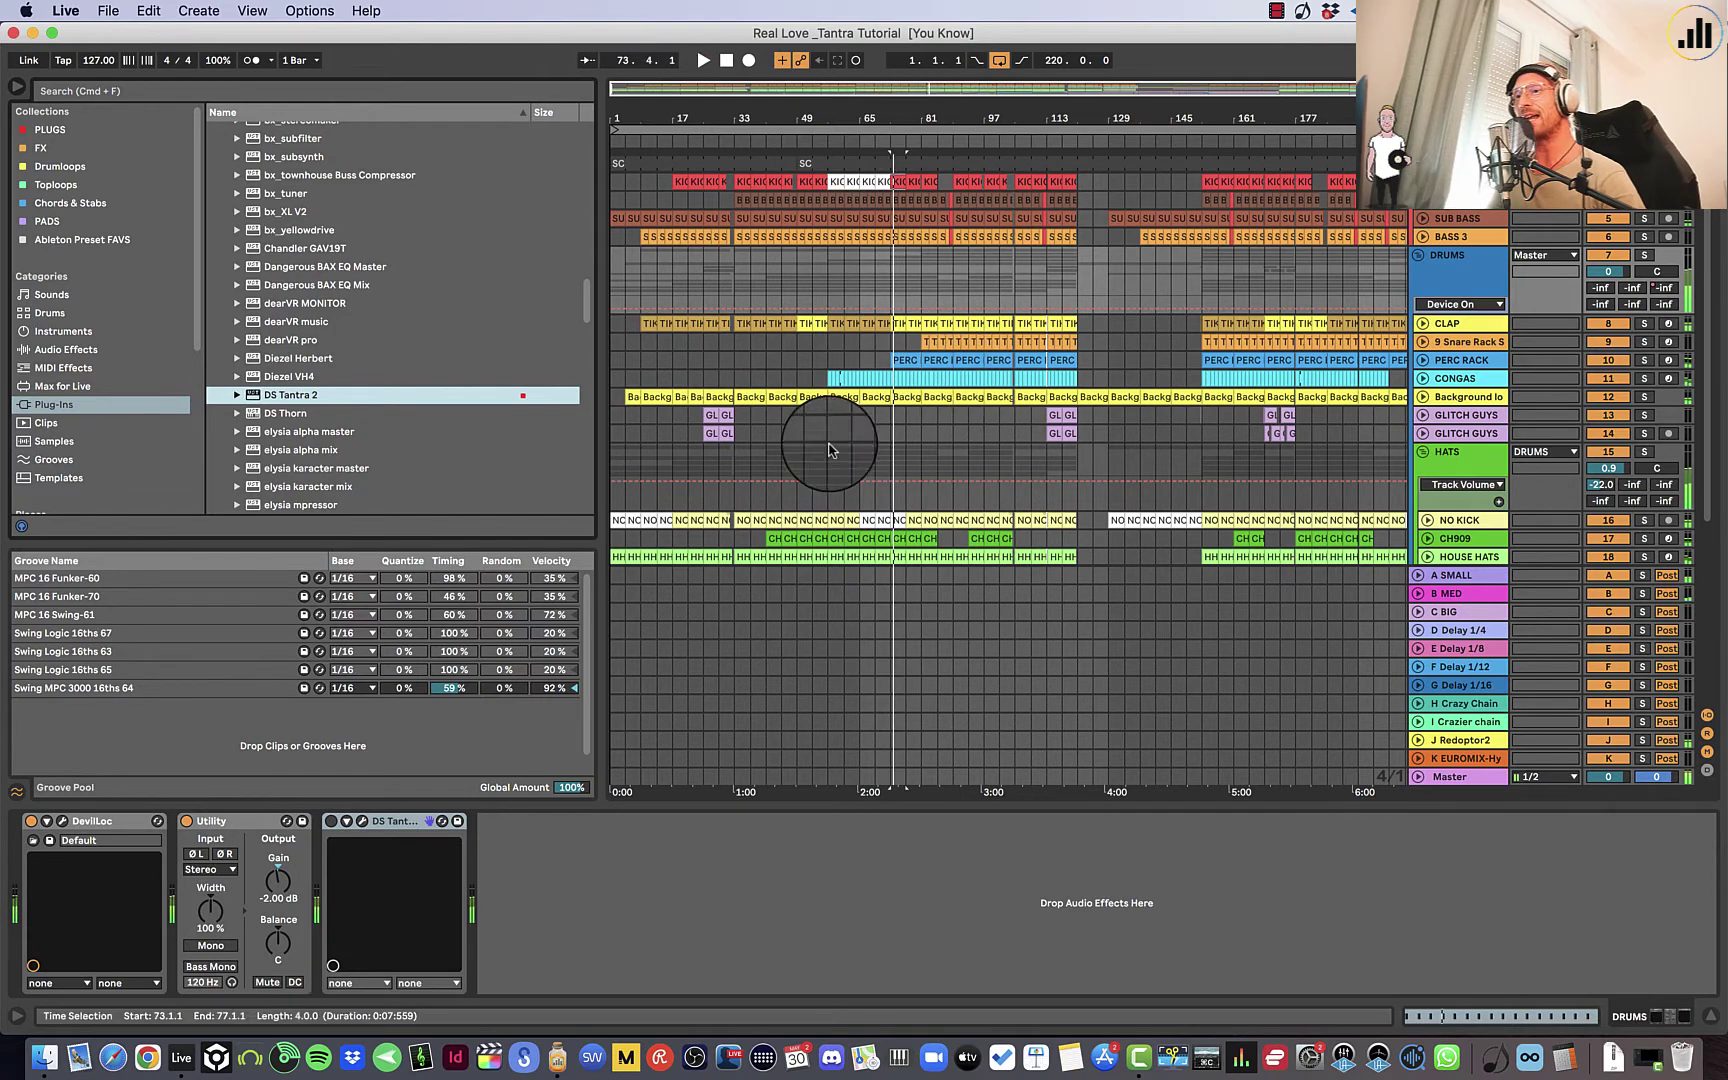
click(331, 822)
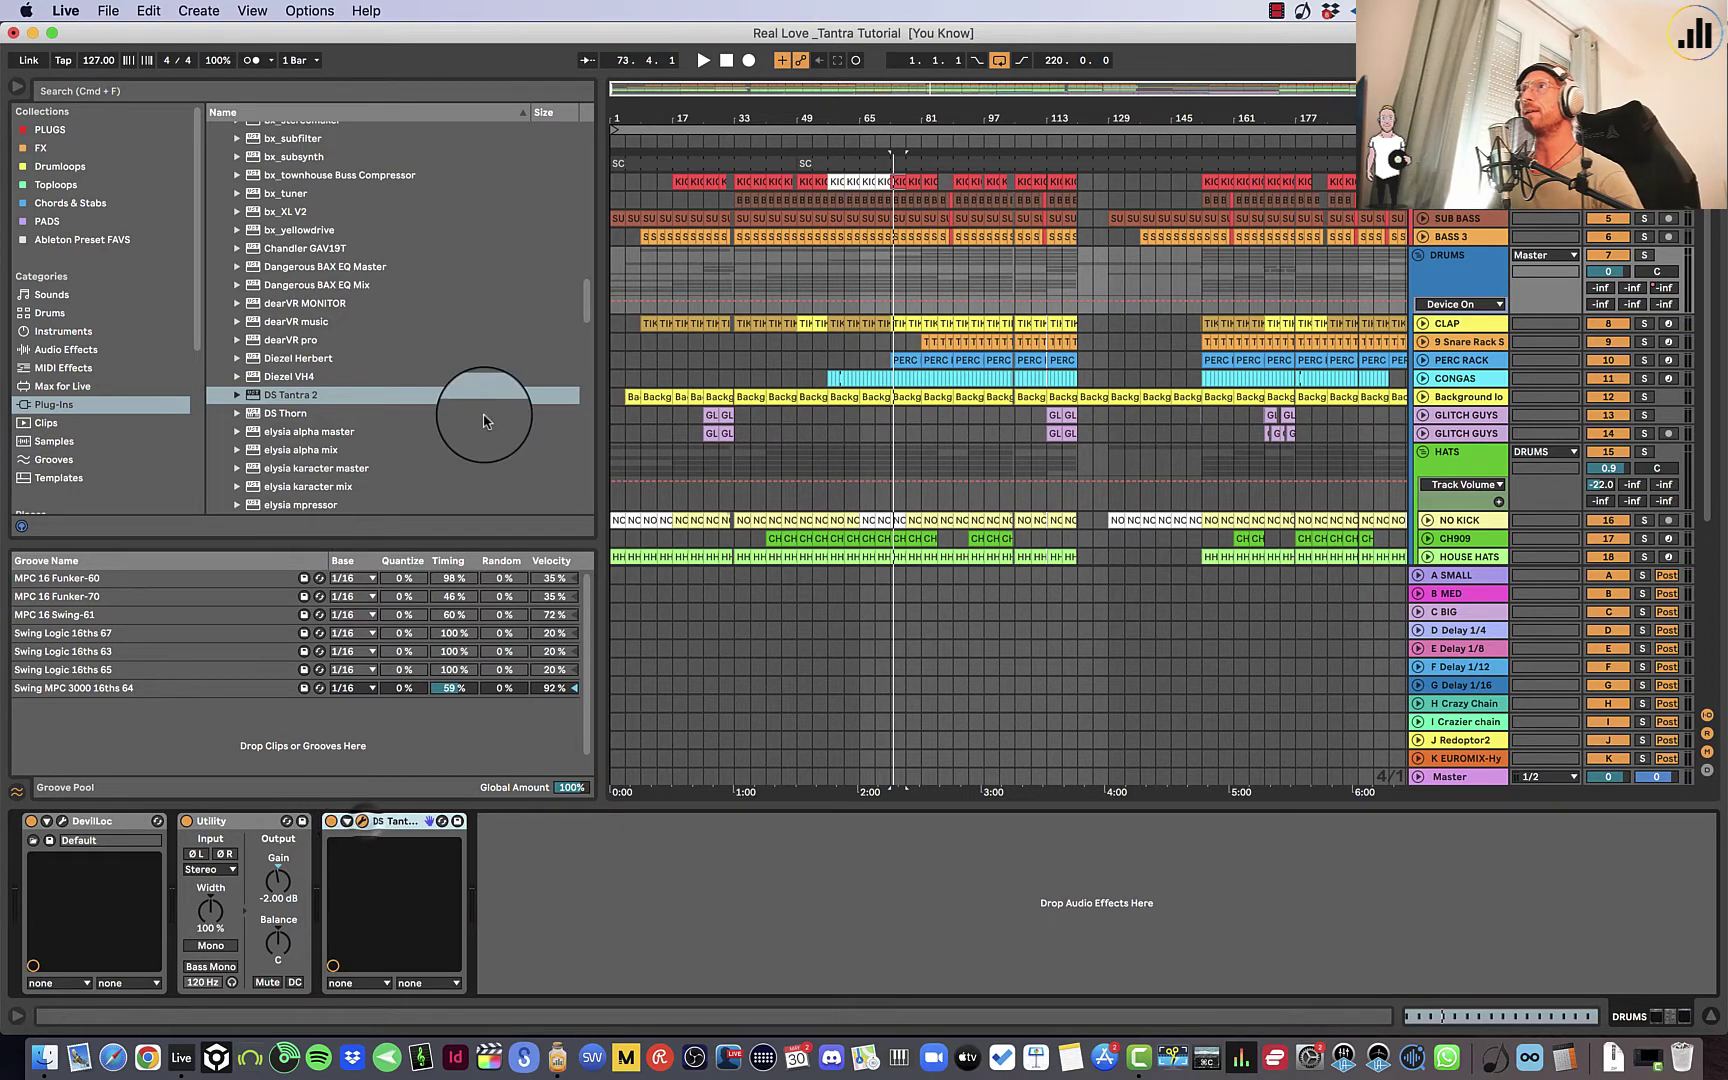
Open the DS Tantra window and audition the drums through the current GL Repeater preset.
key(super+alt+p)
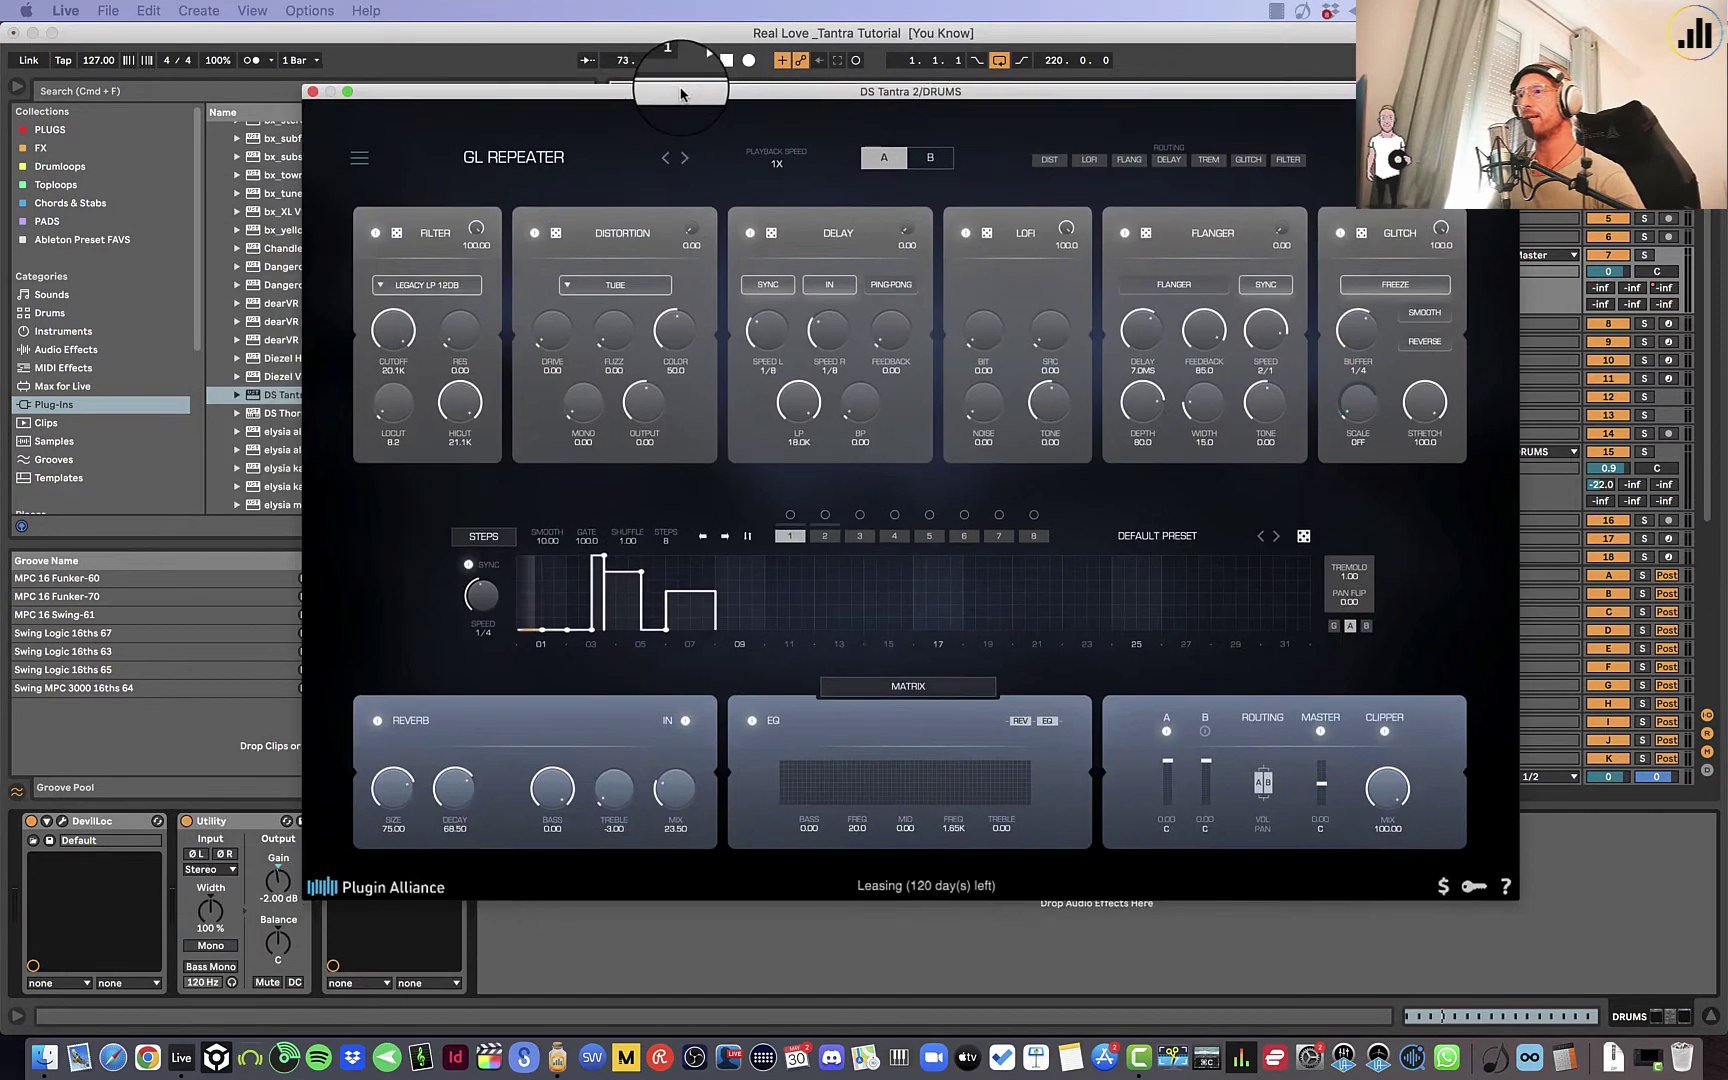
click(508, 172)
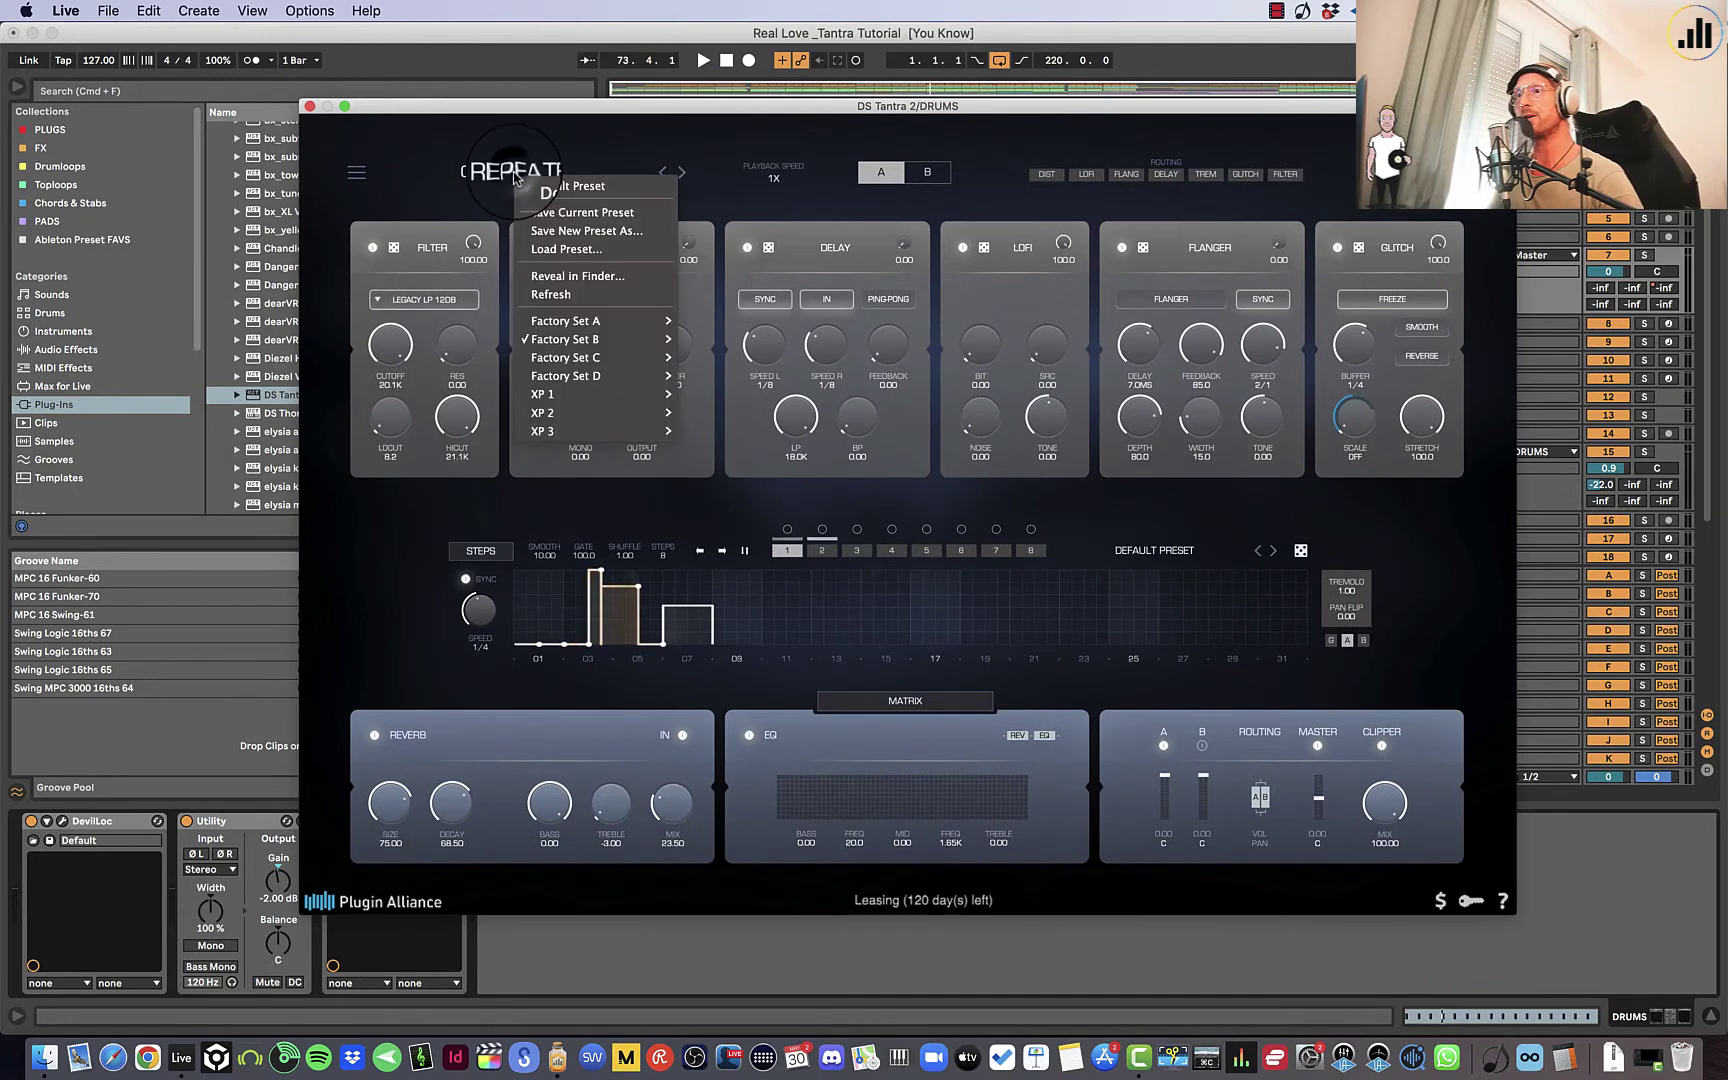
mouse_move(566, 340)
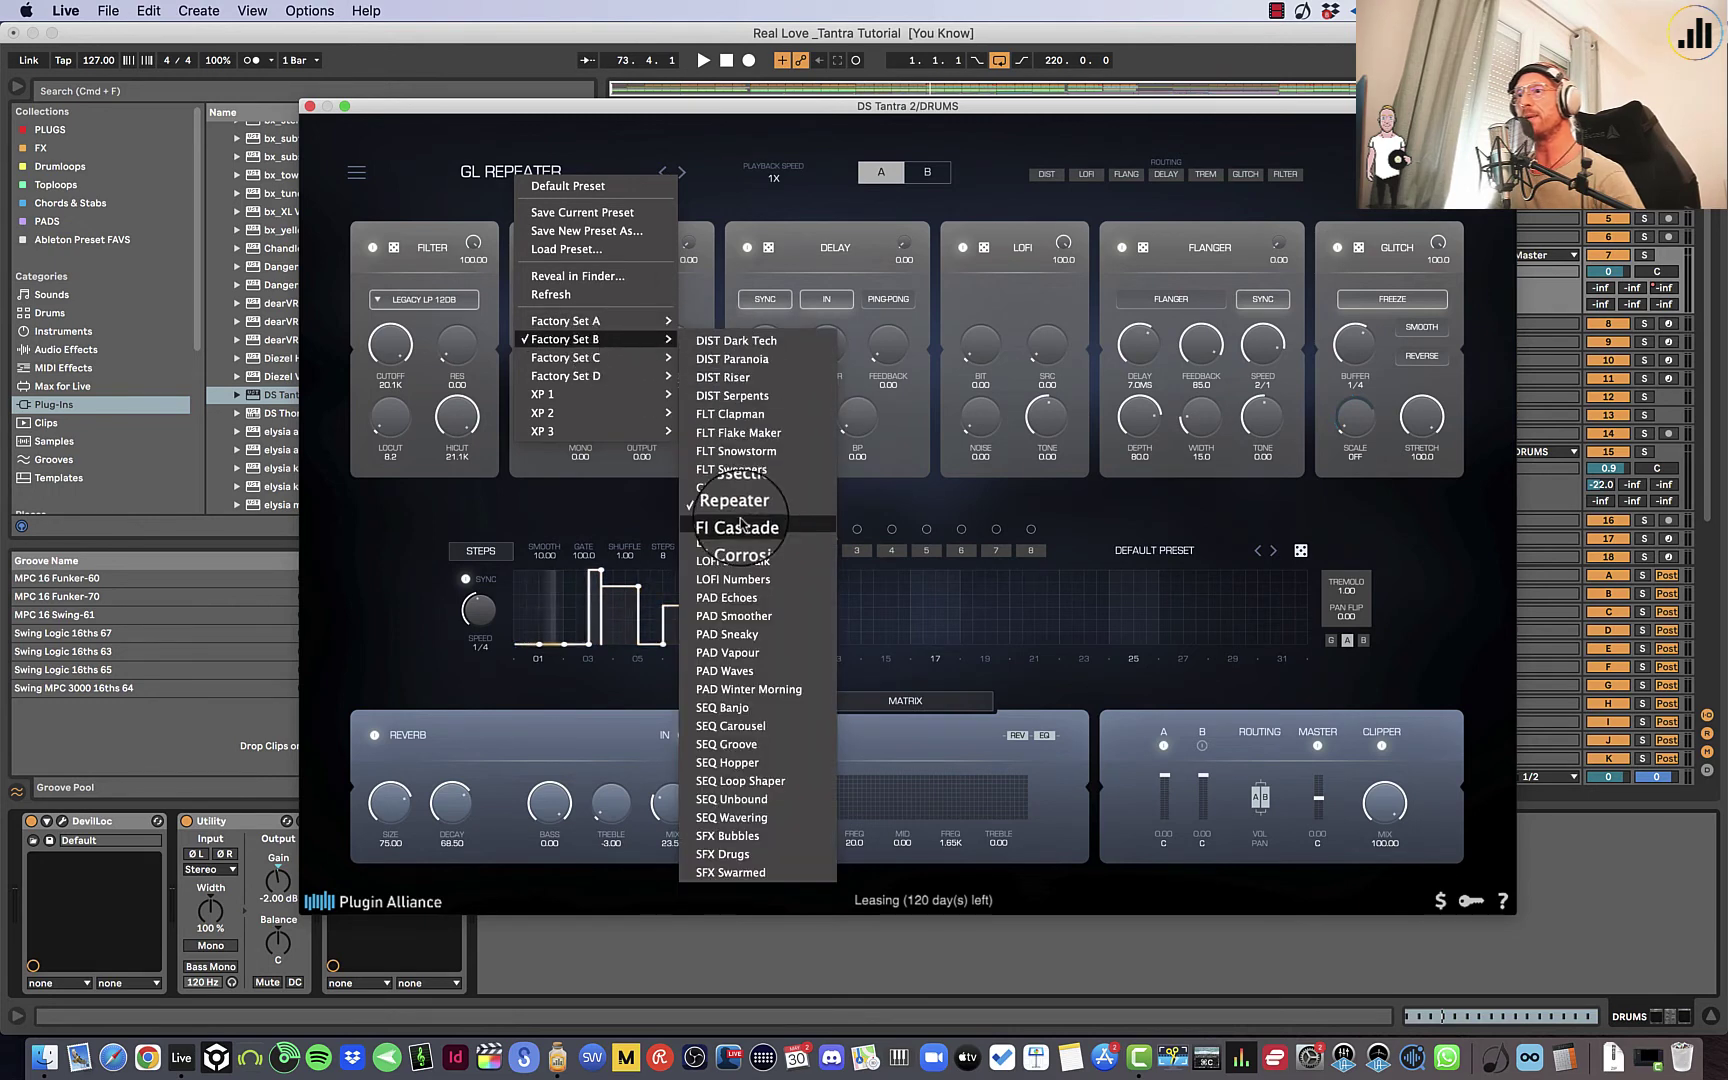
click(733, 512)
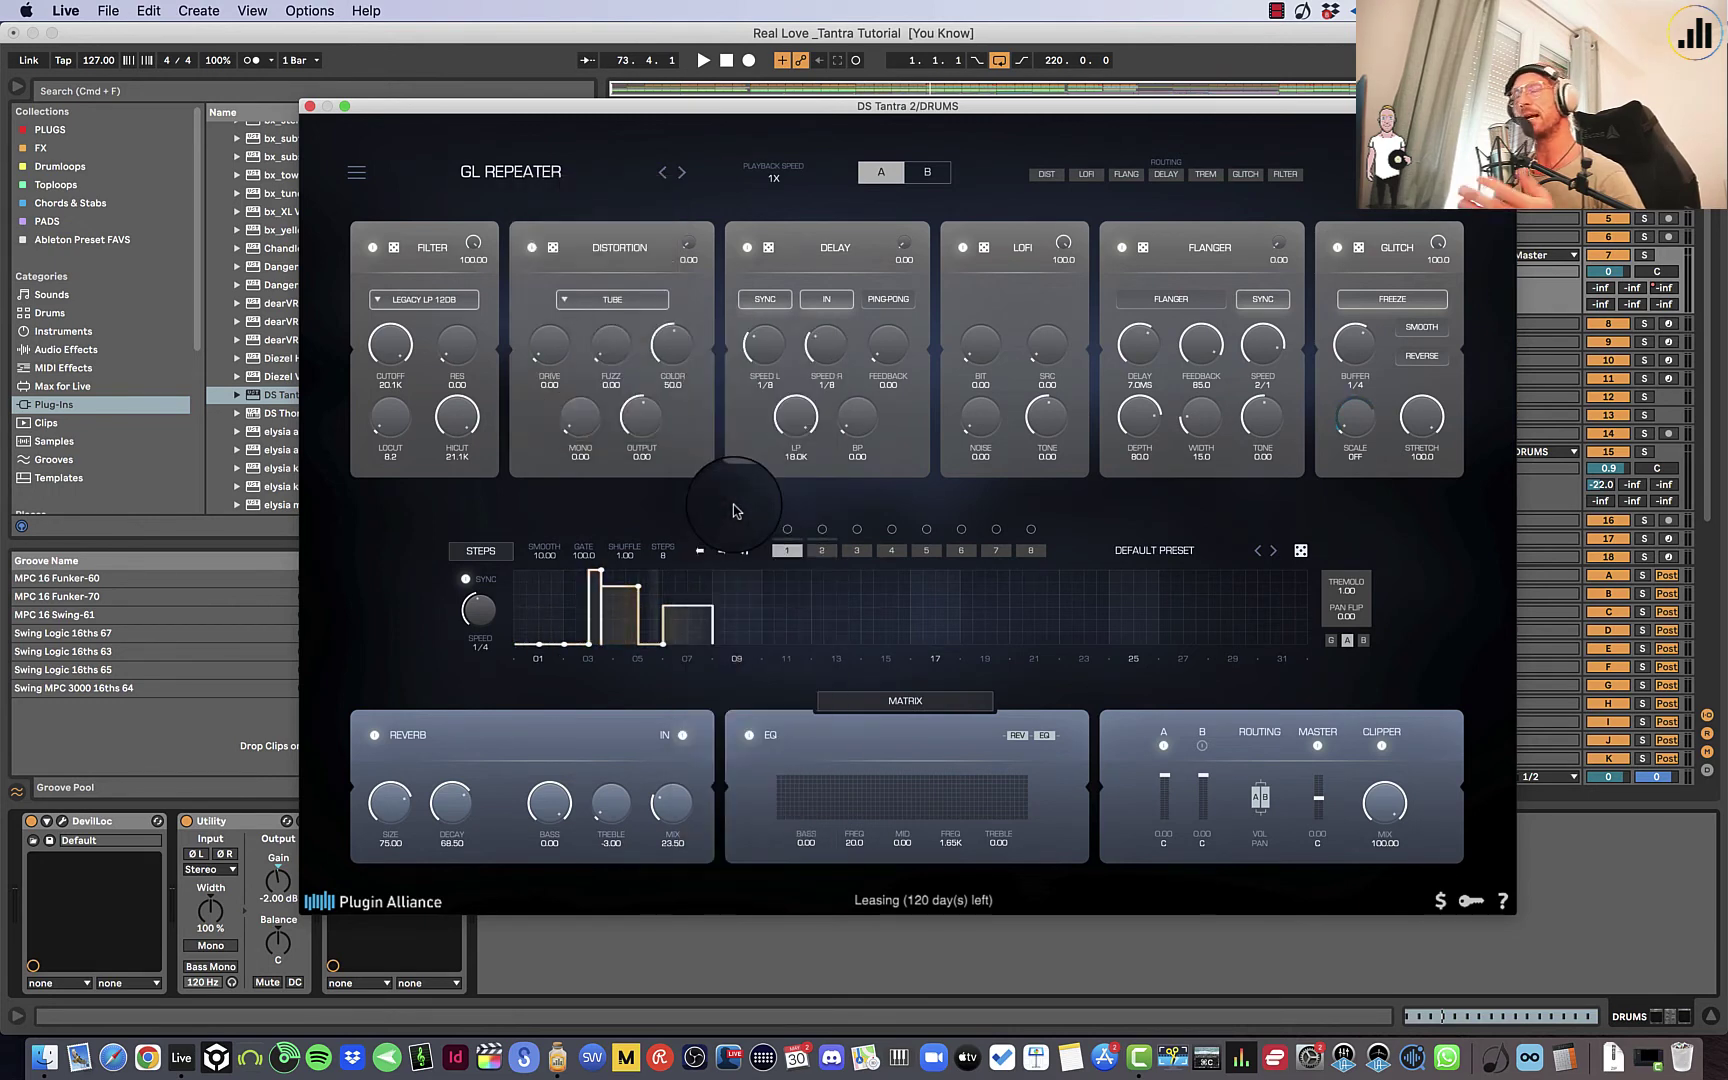
key(space)
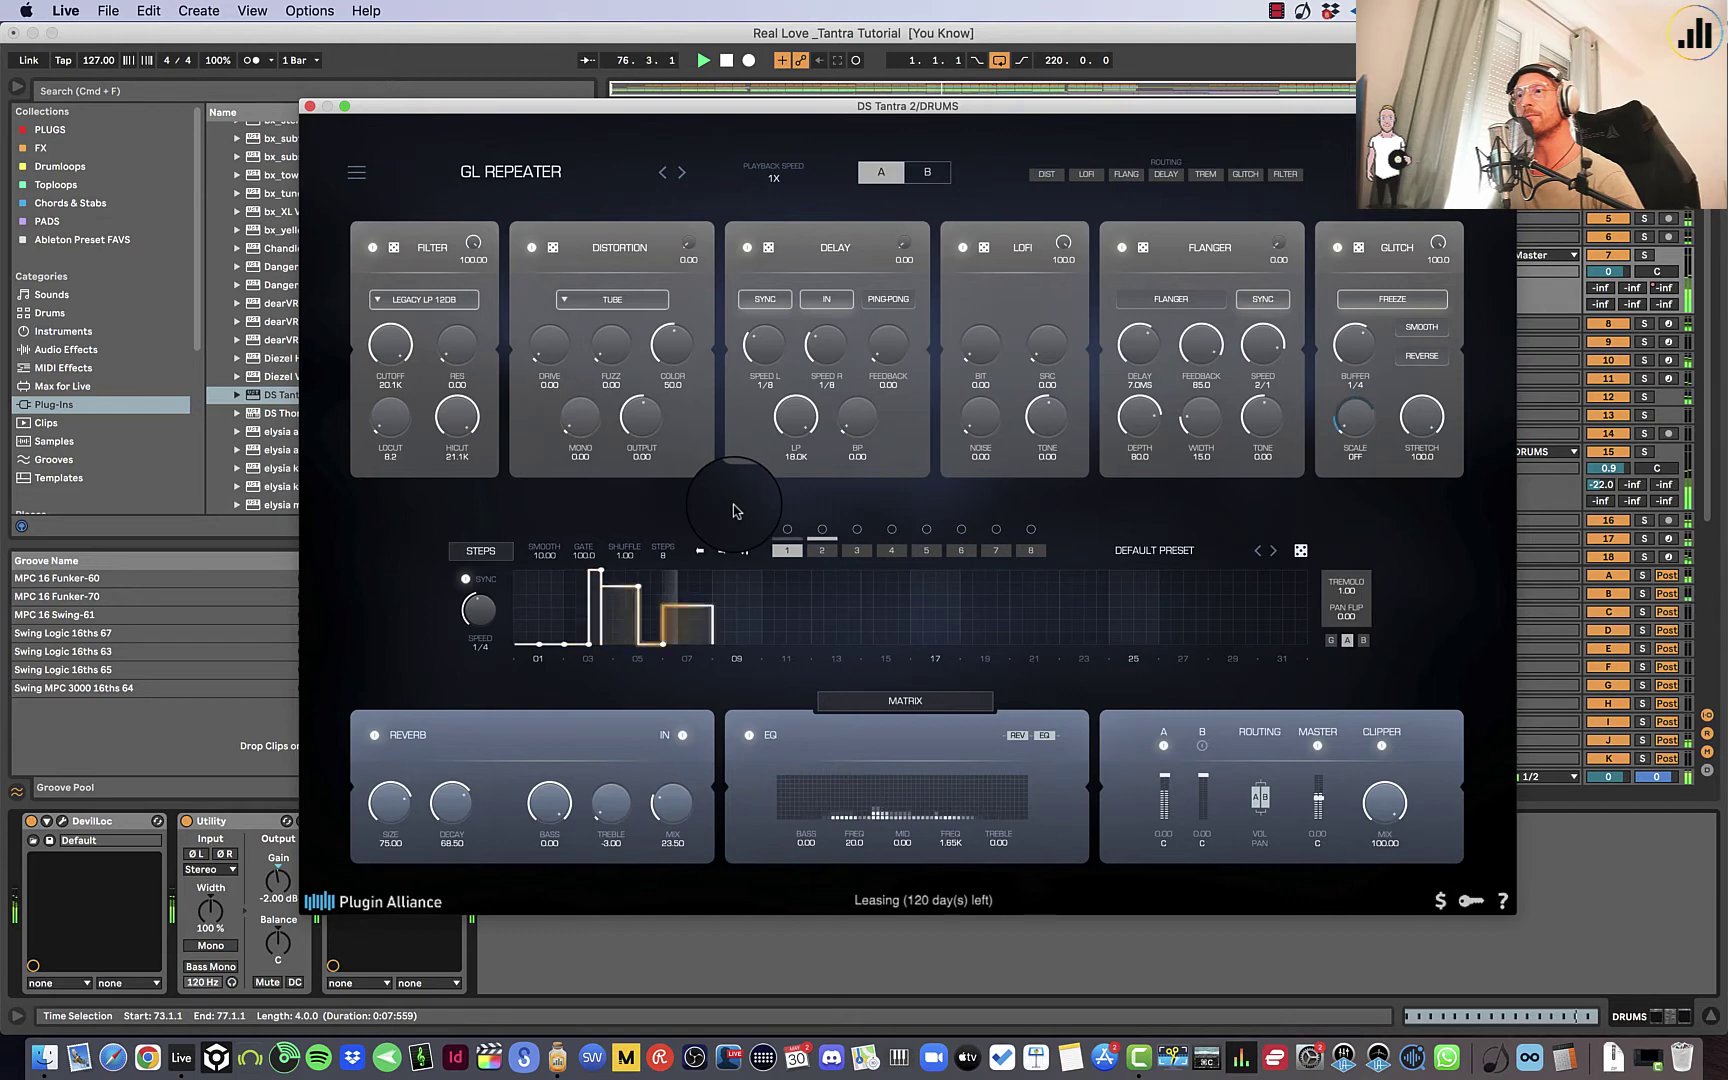
key(space)
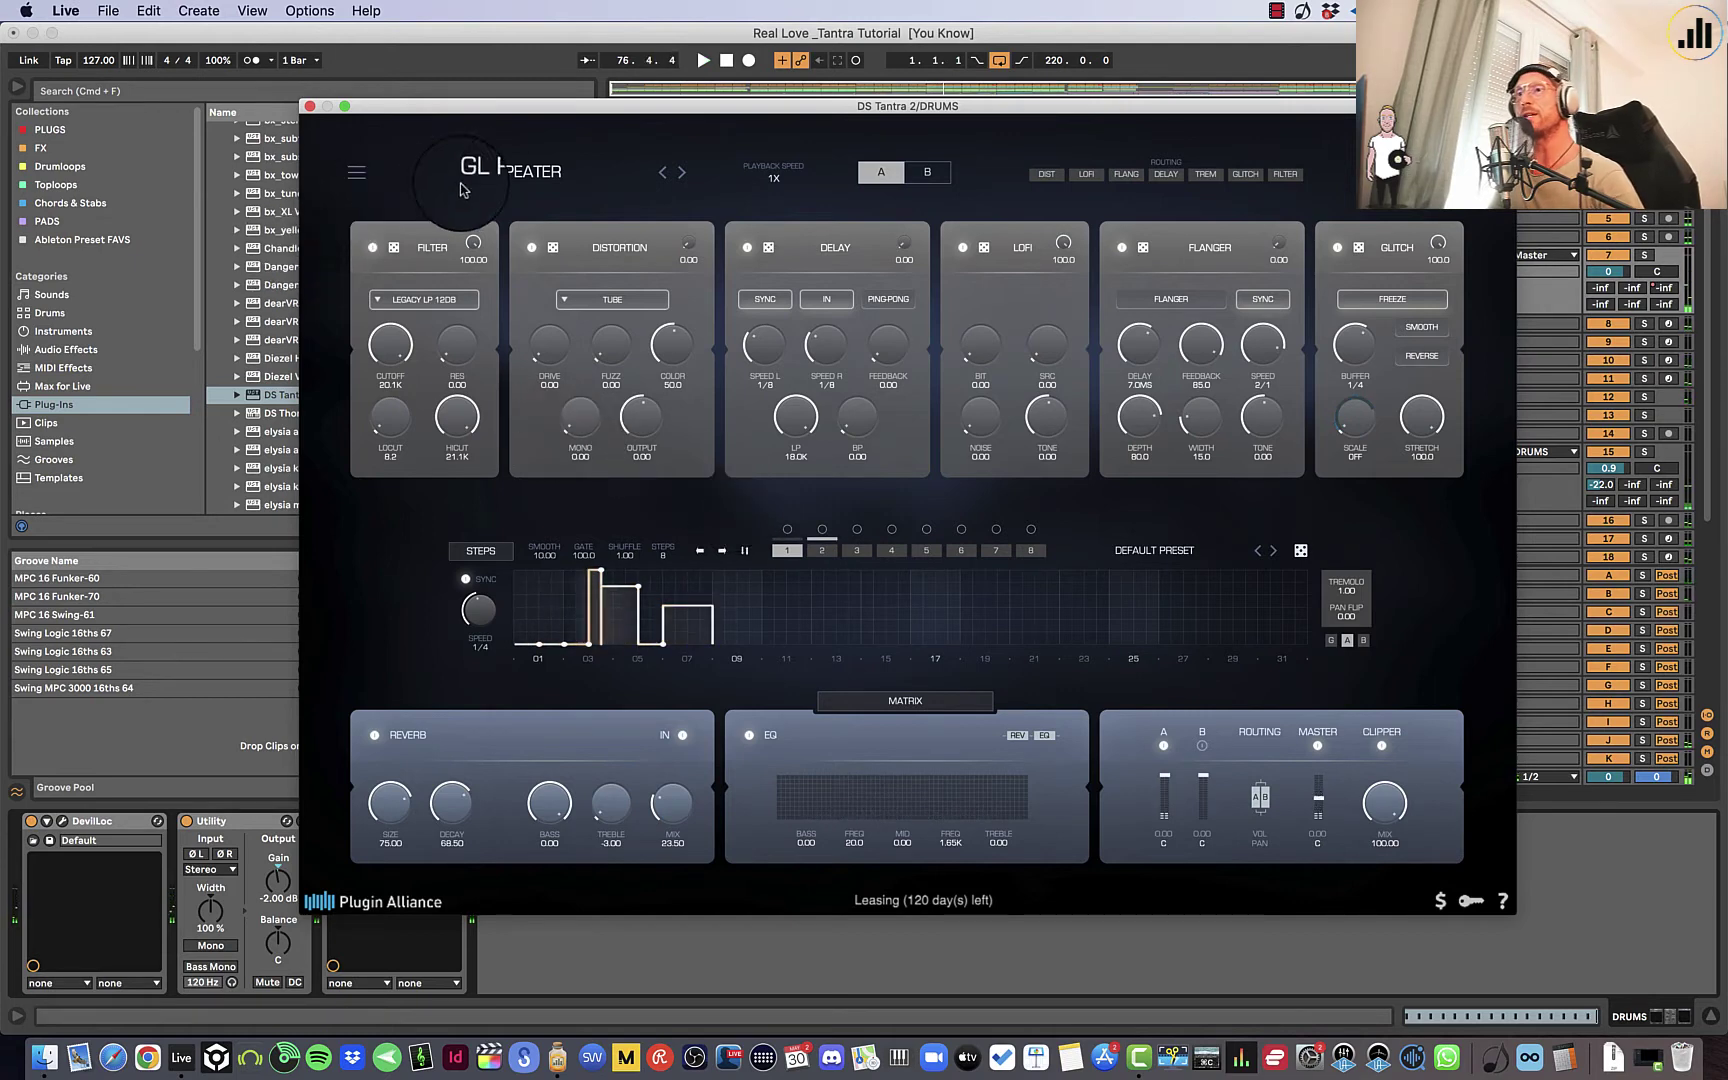
Load the GL Dissection preset from Factory Set B and audition the drums through it.
click(490, 172)
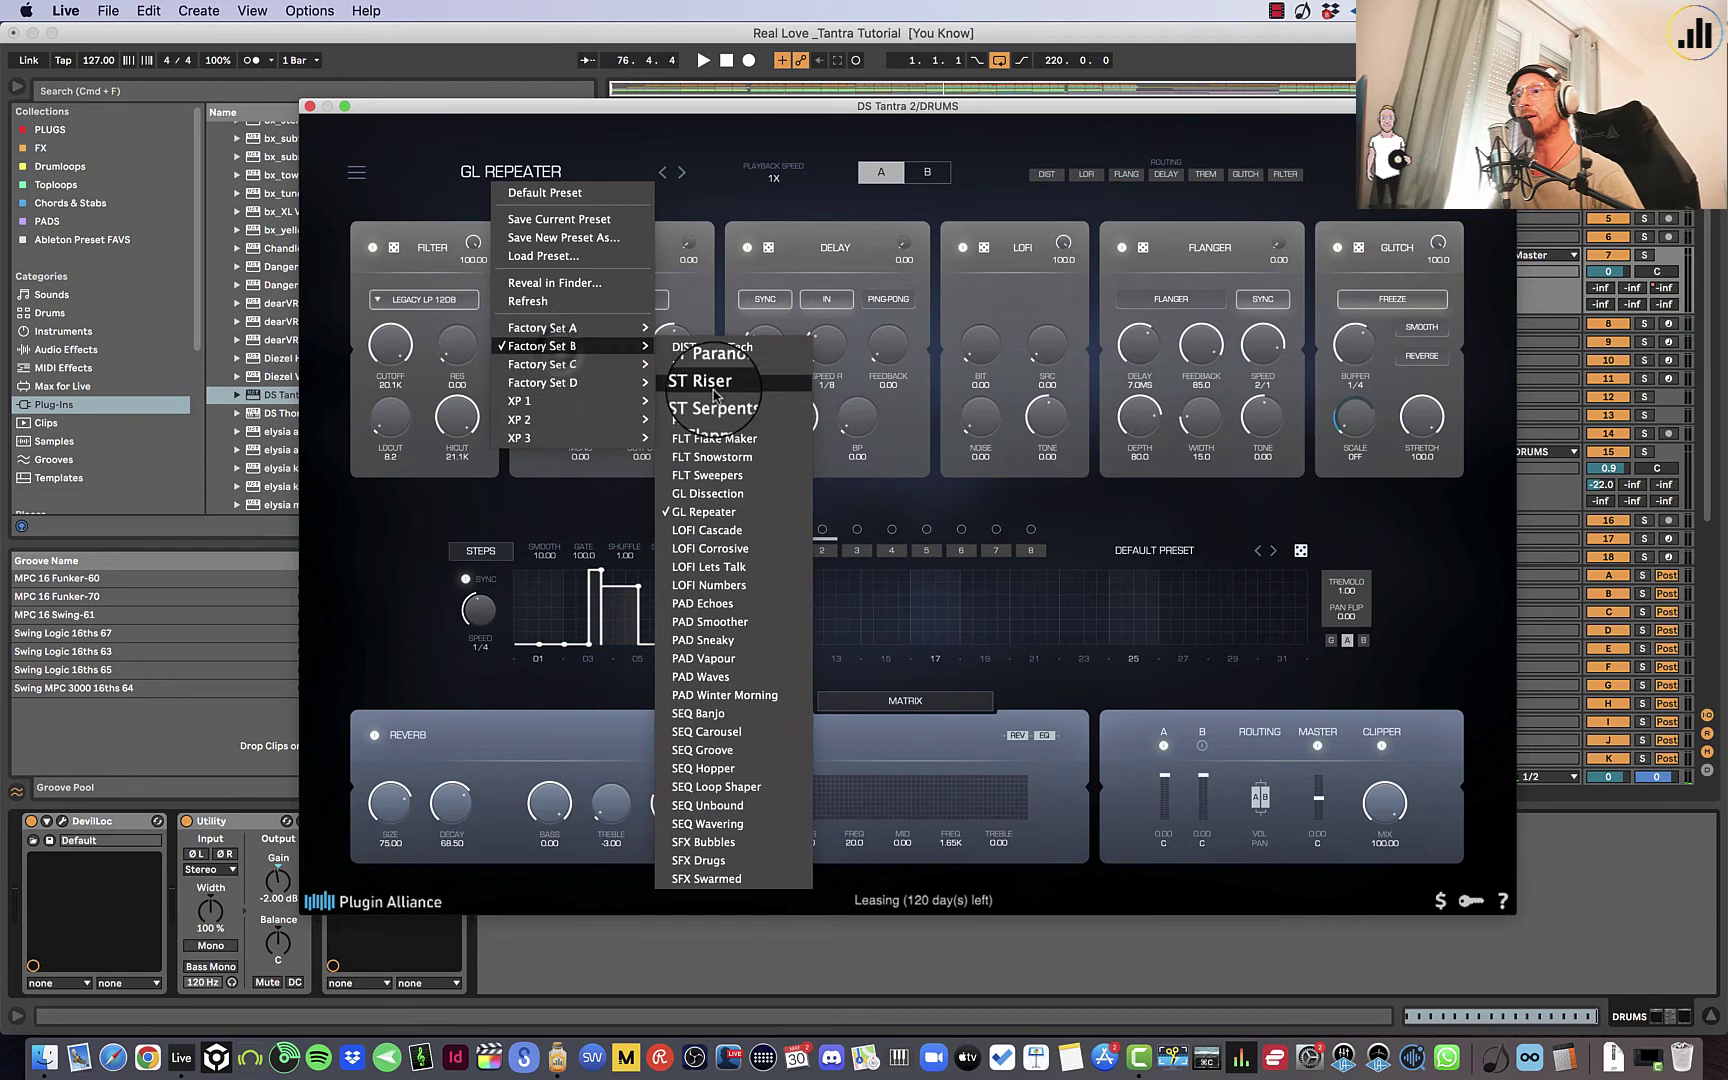
click(736, 493)
key(space)
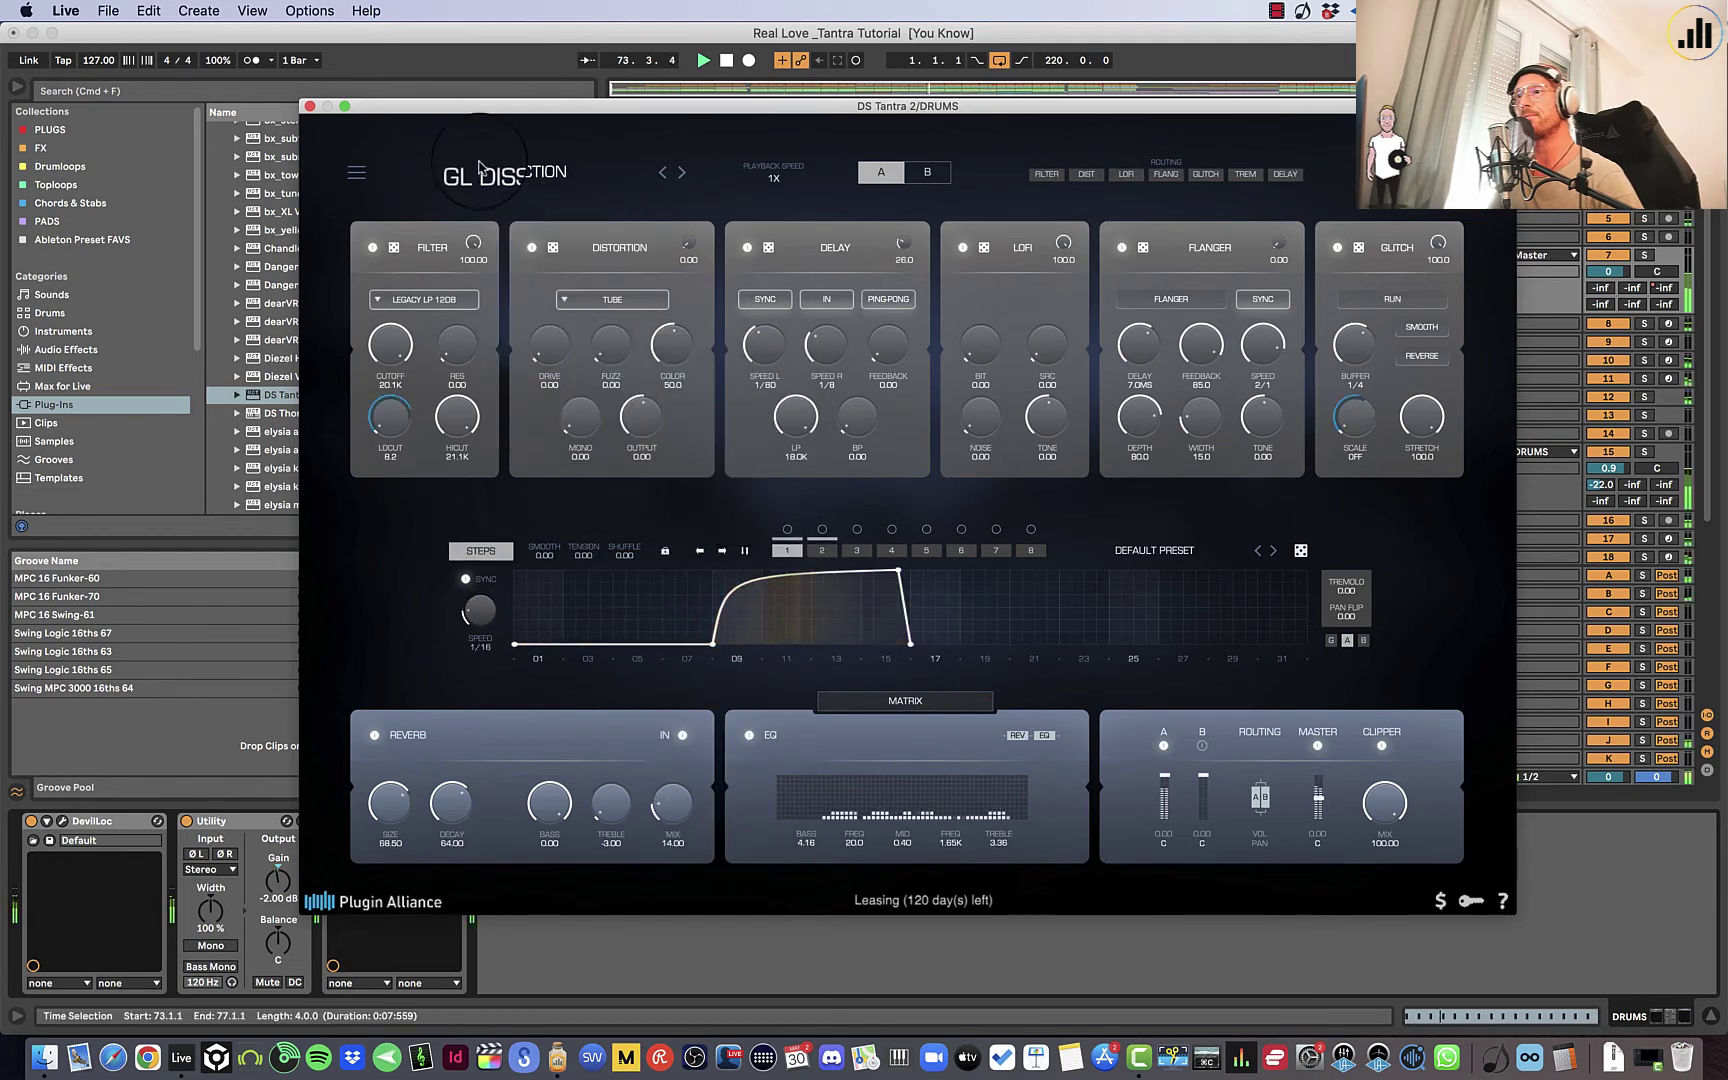
key(space)
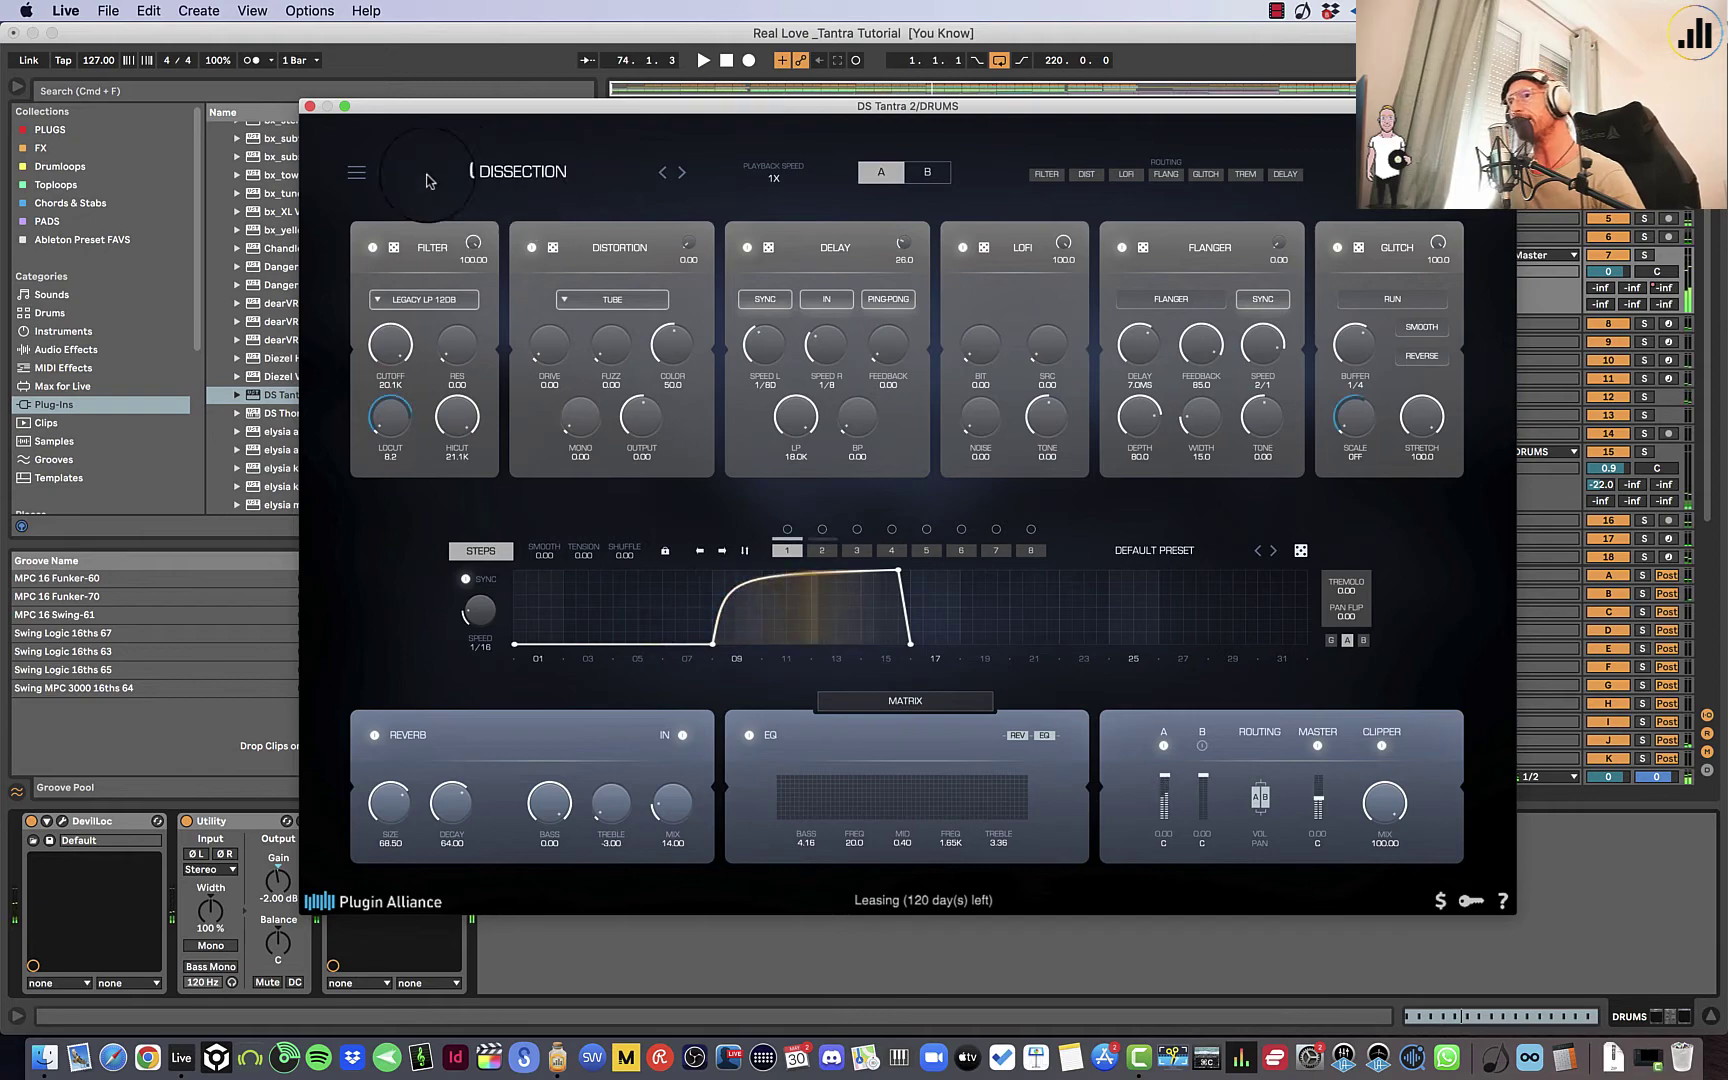
Close the DS Tantra window and insert a new audio track below Background loop Tantra.
click(316, 106)
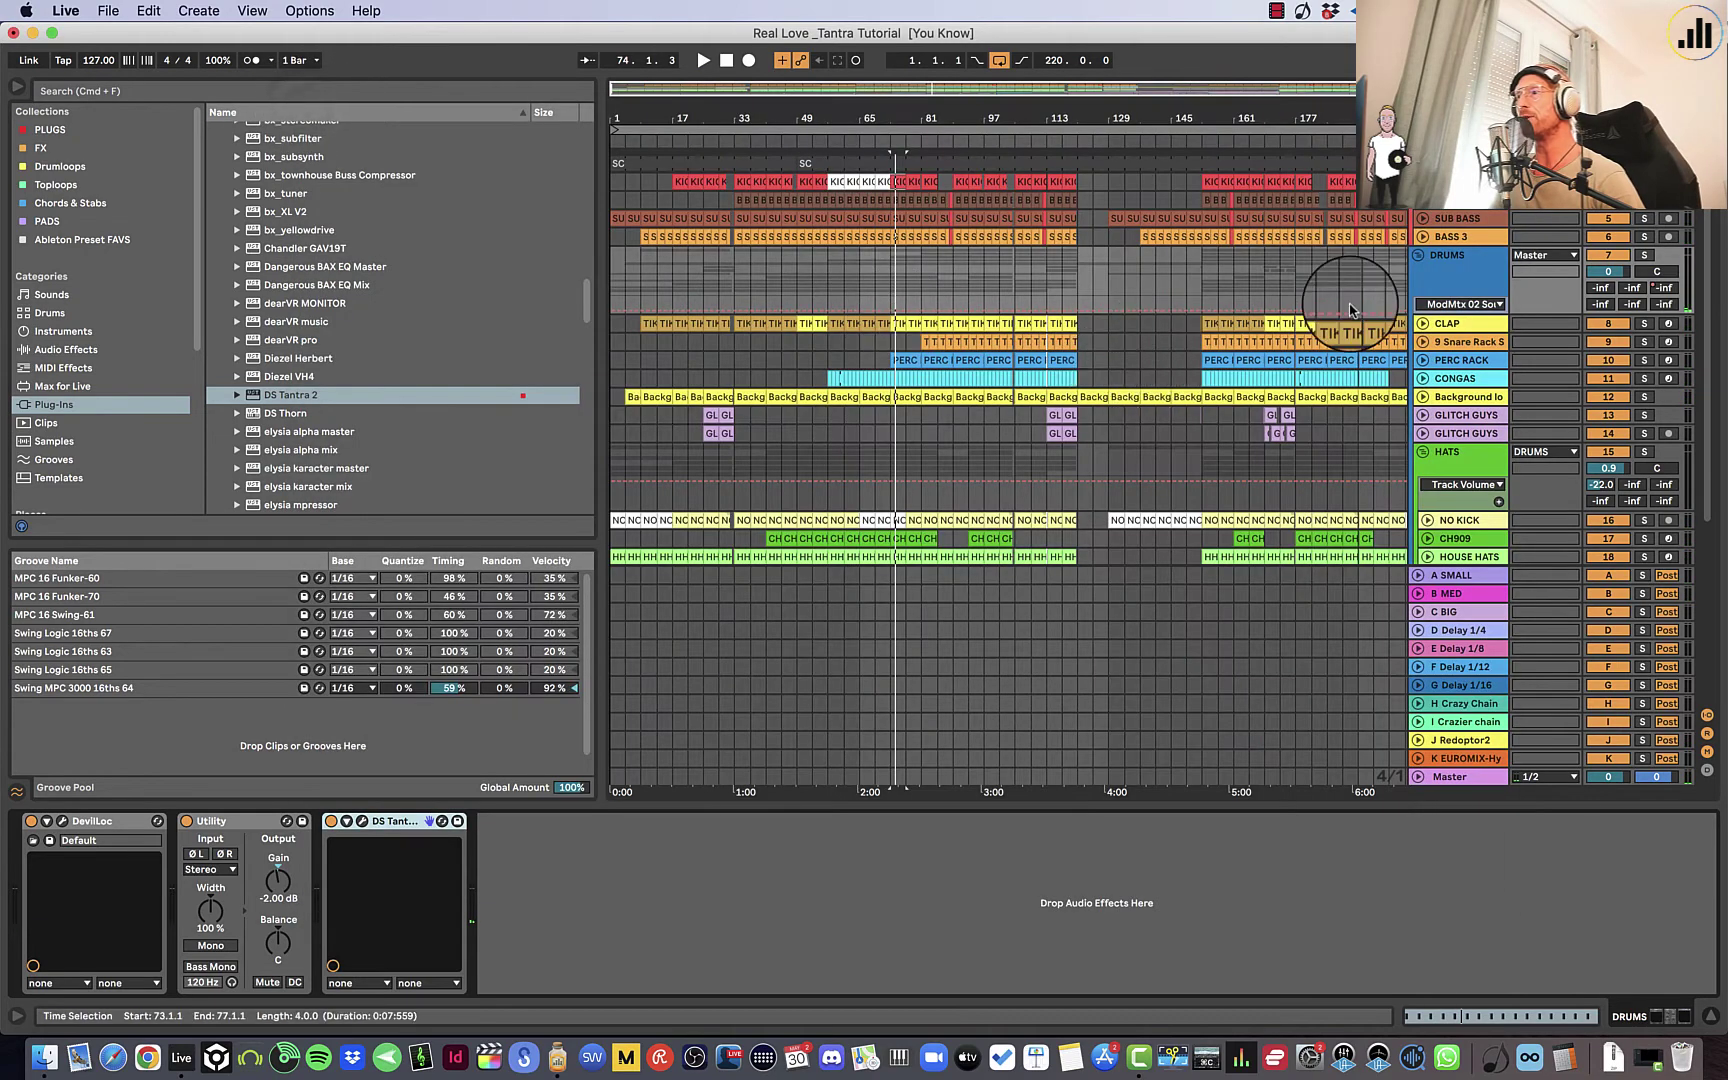
click(1466, 397)
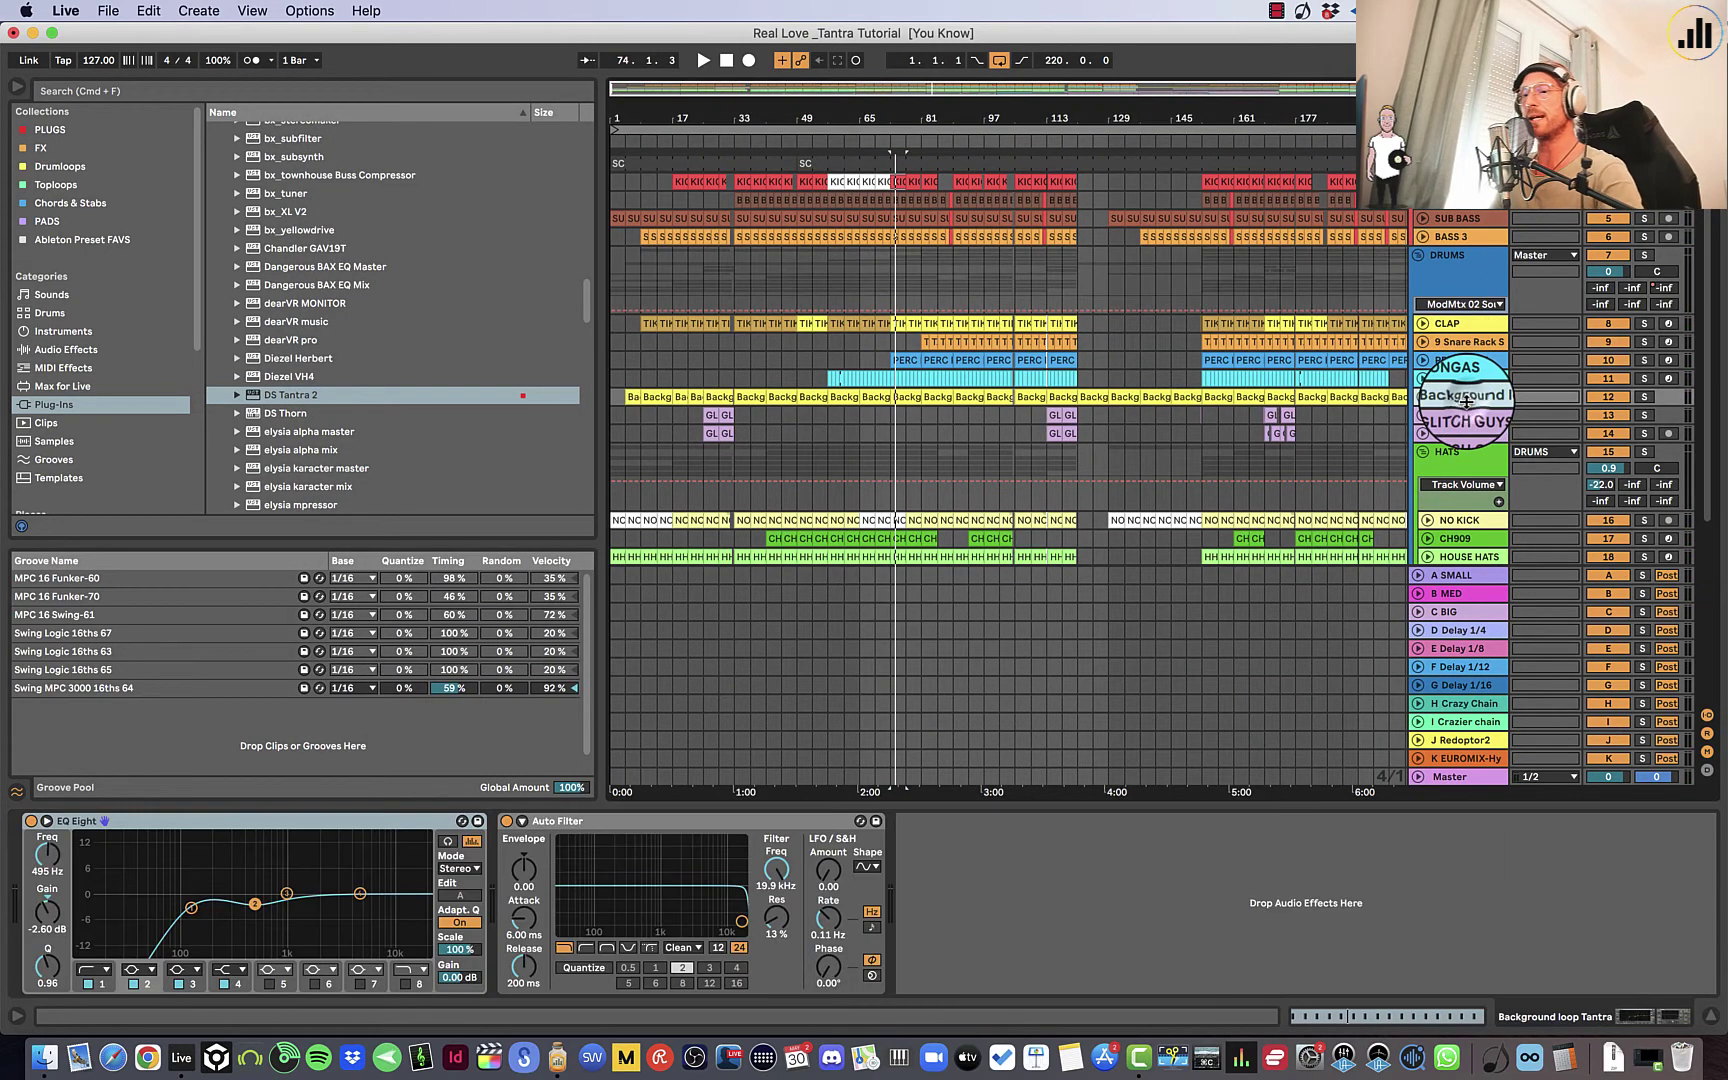
key(super+t)
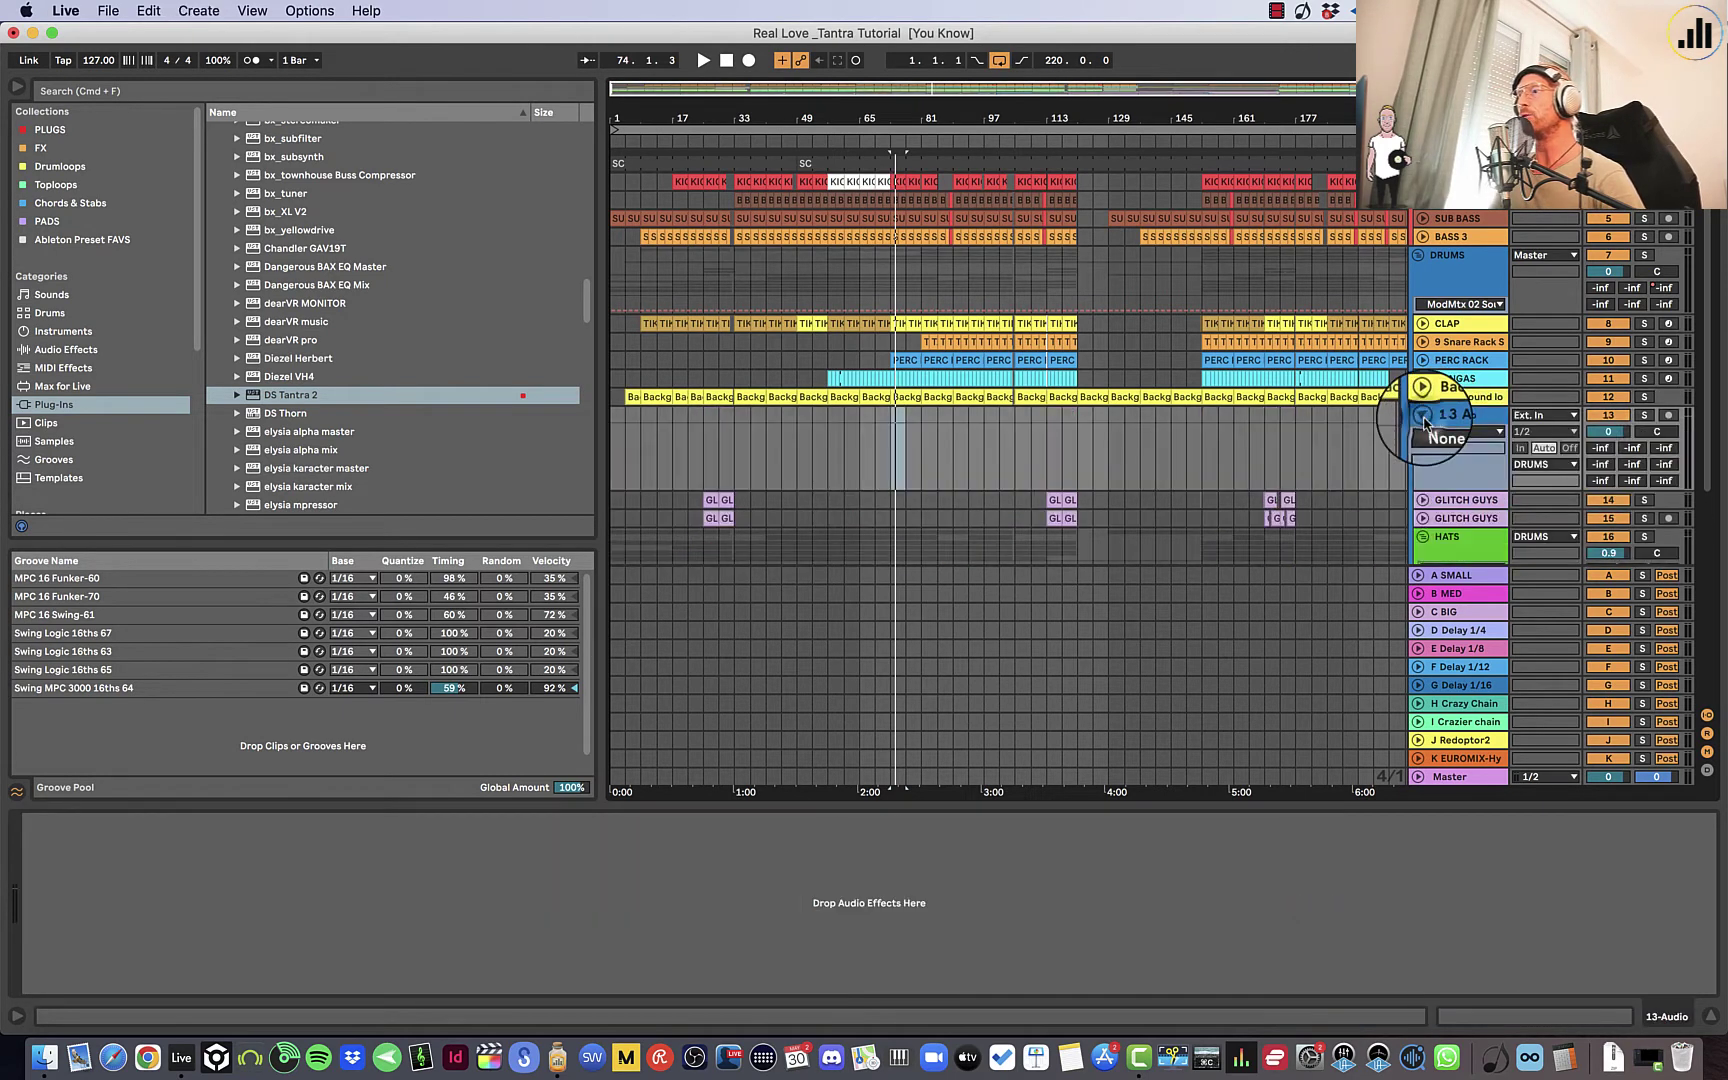
click(1531, 417)
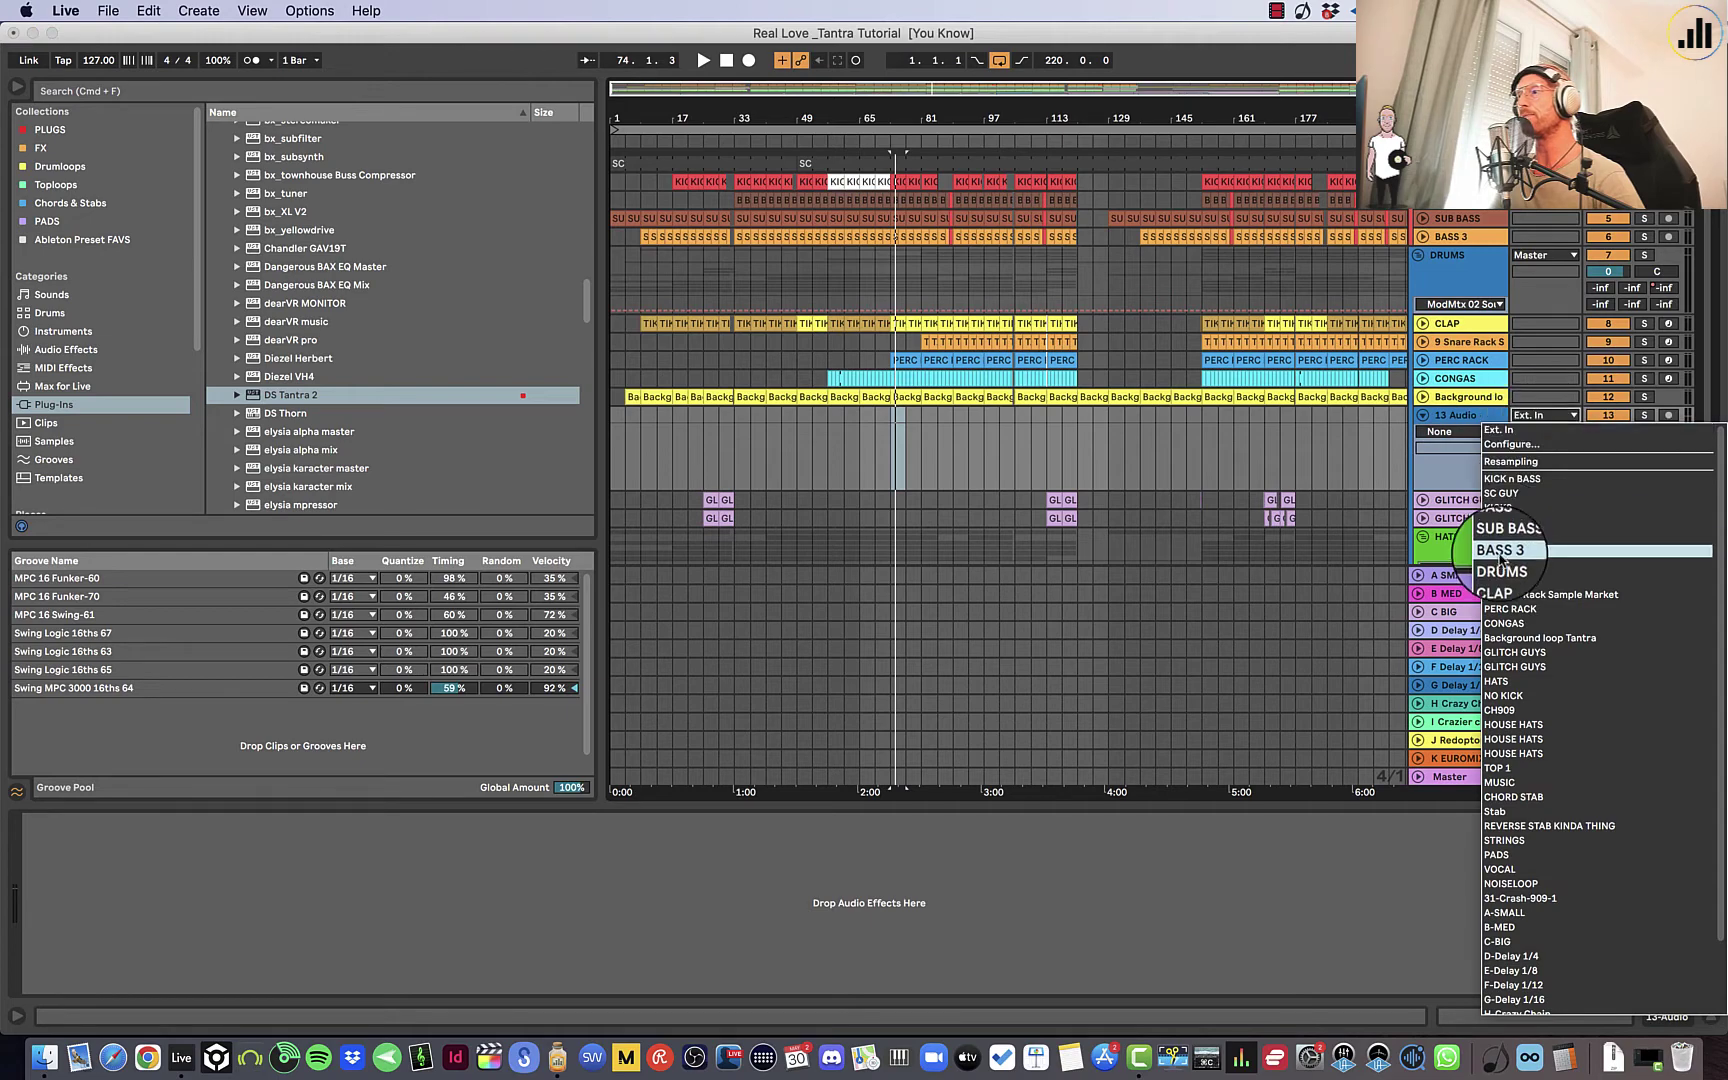
click(1445, 415)
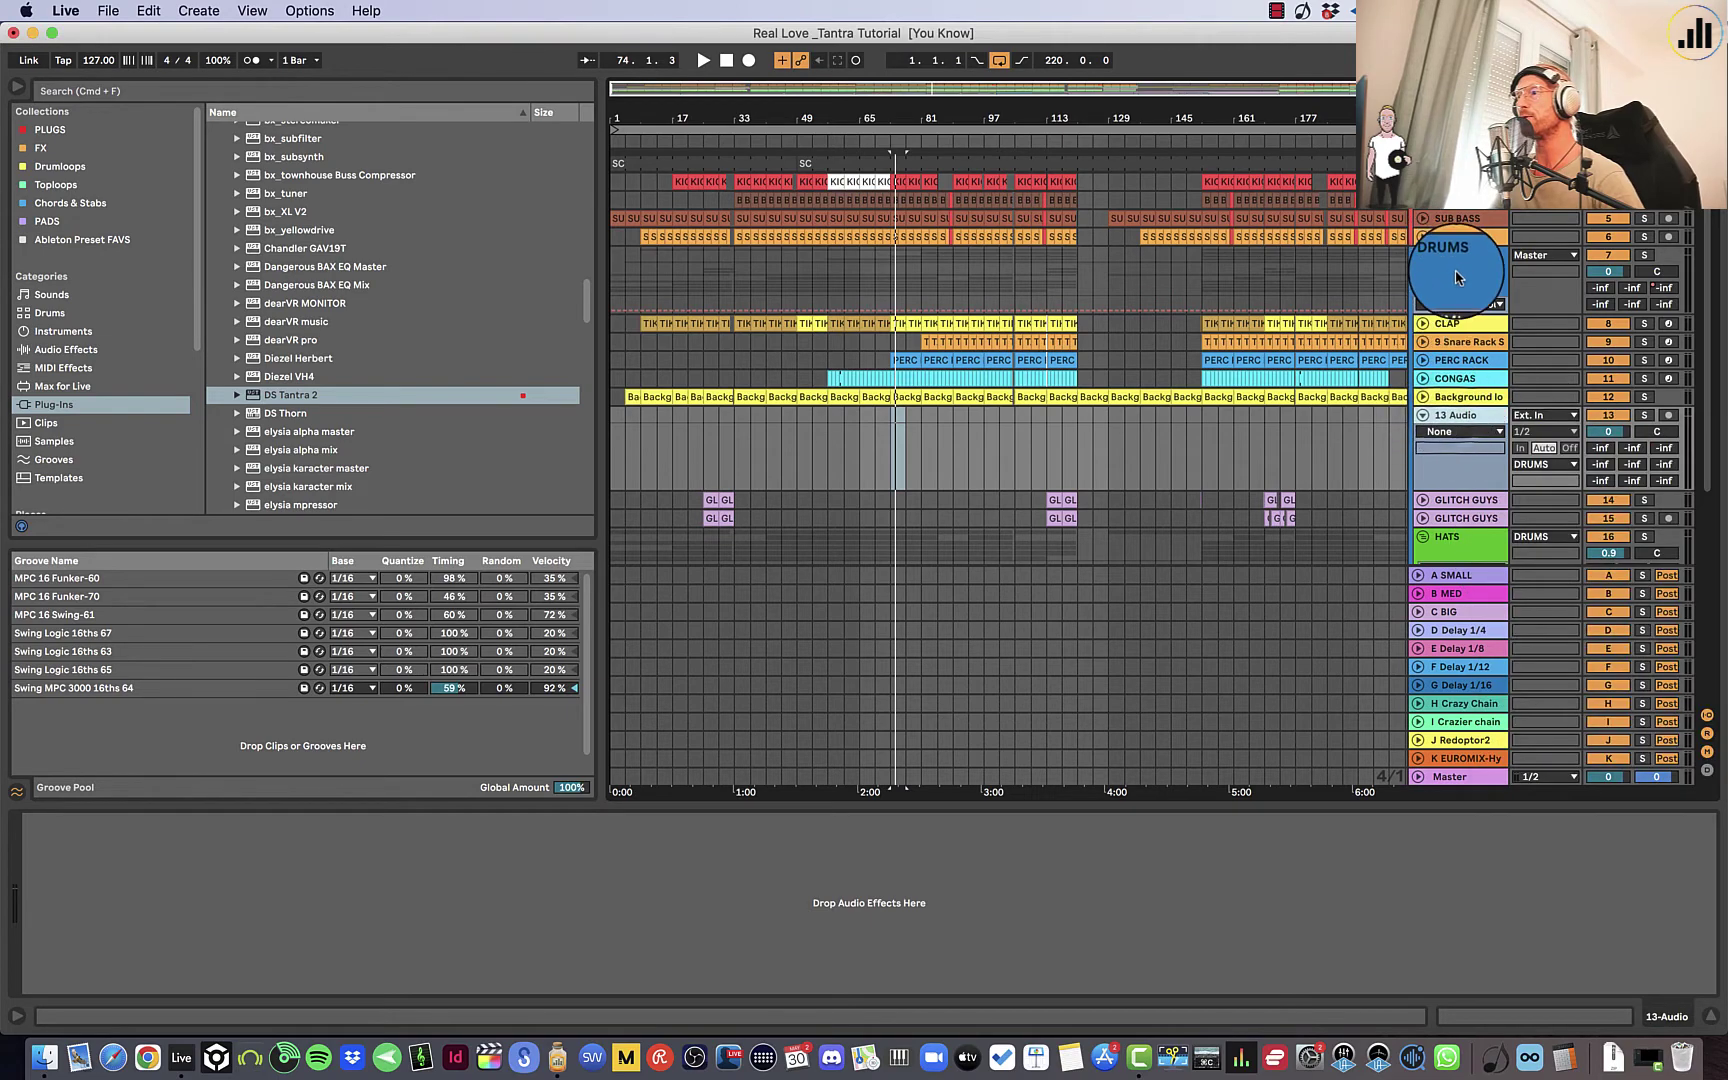
Add an audio track below Crash-909, route its input from DRUMS and name it GLITCH GUYS.
scroll(1455, 480, down, 10)
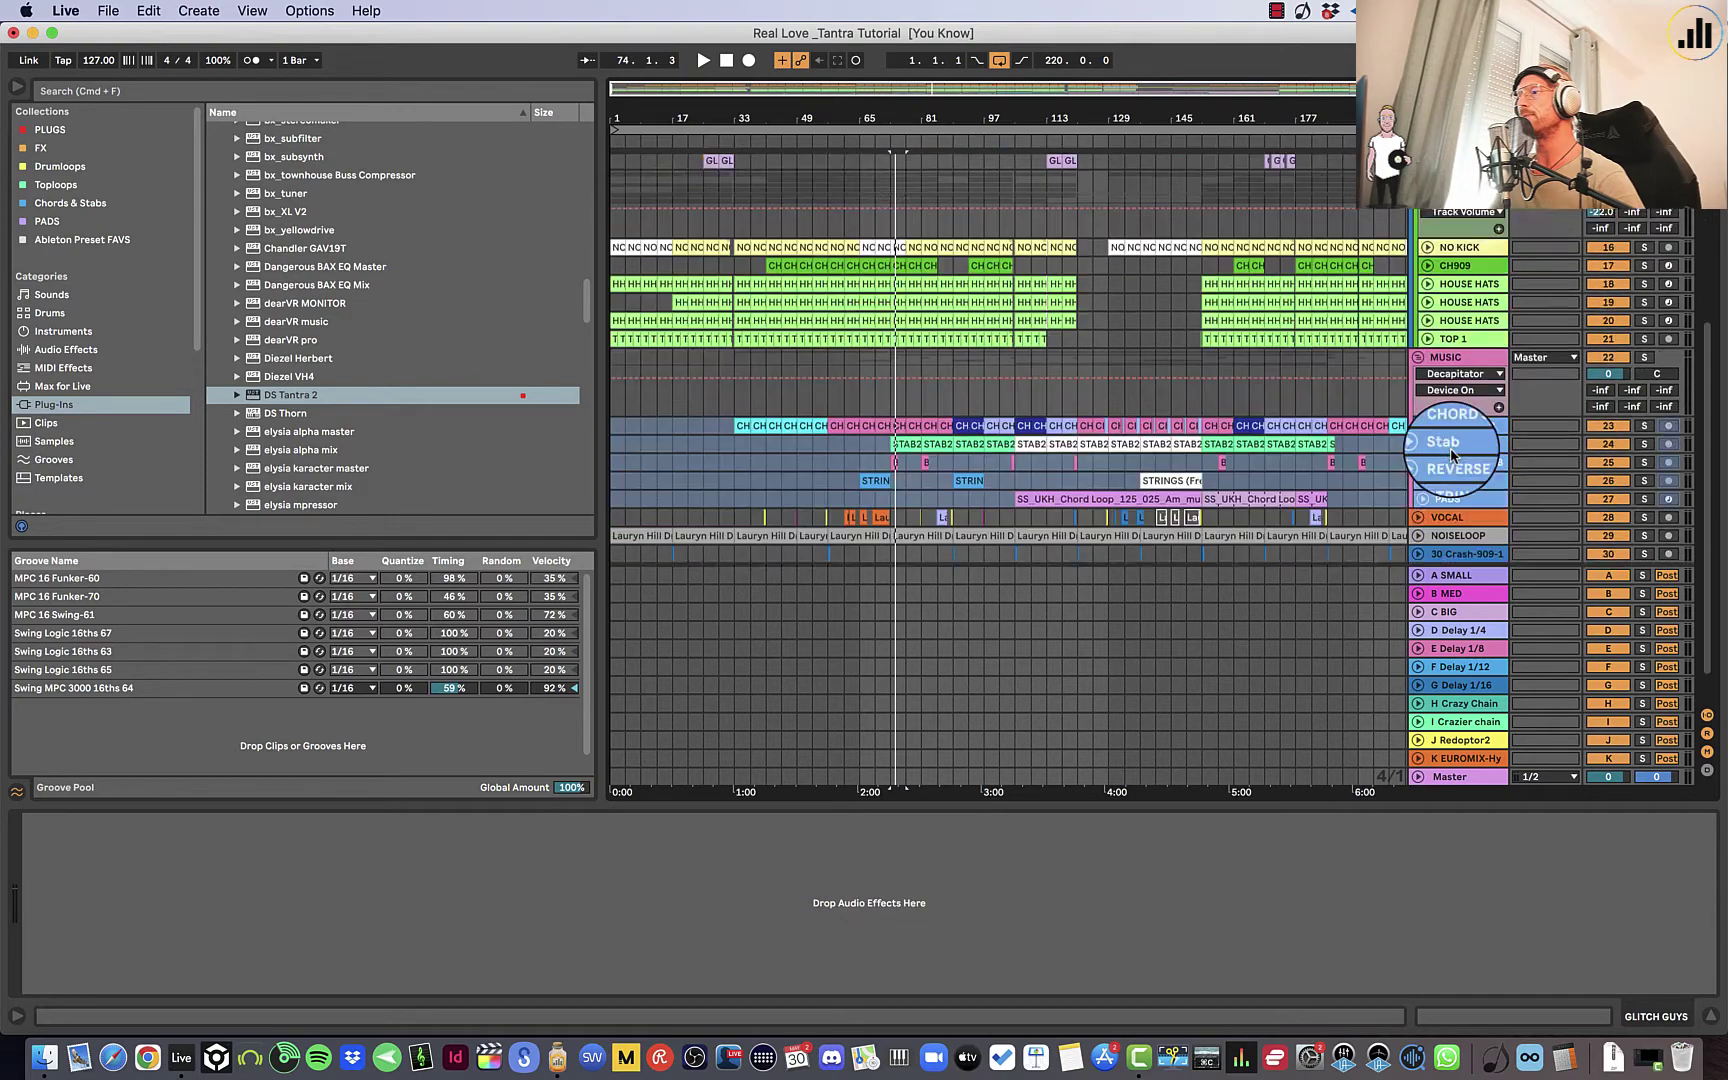
click(1455, 513)
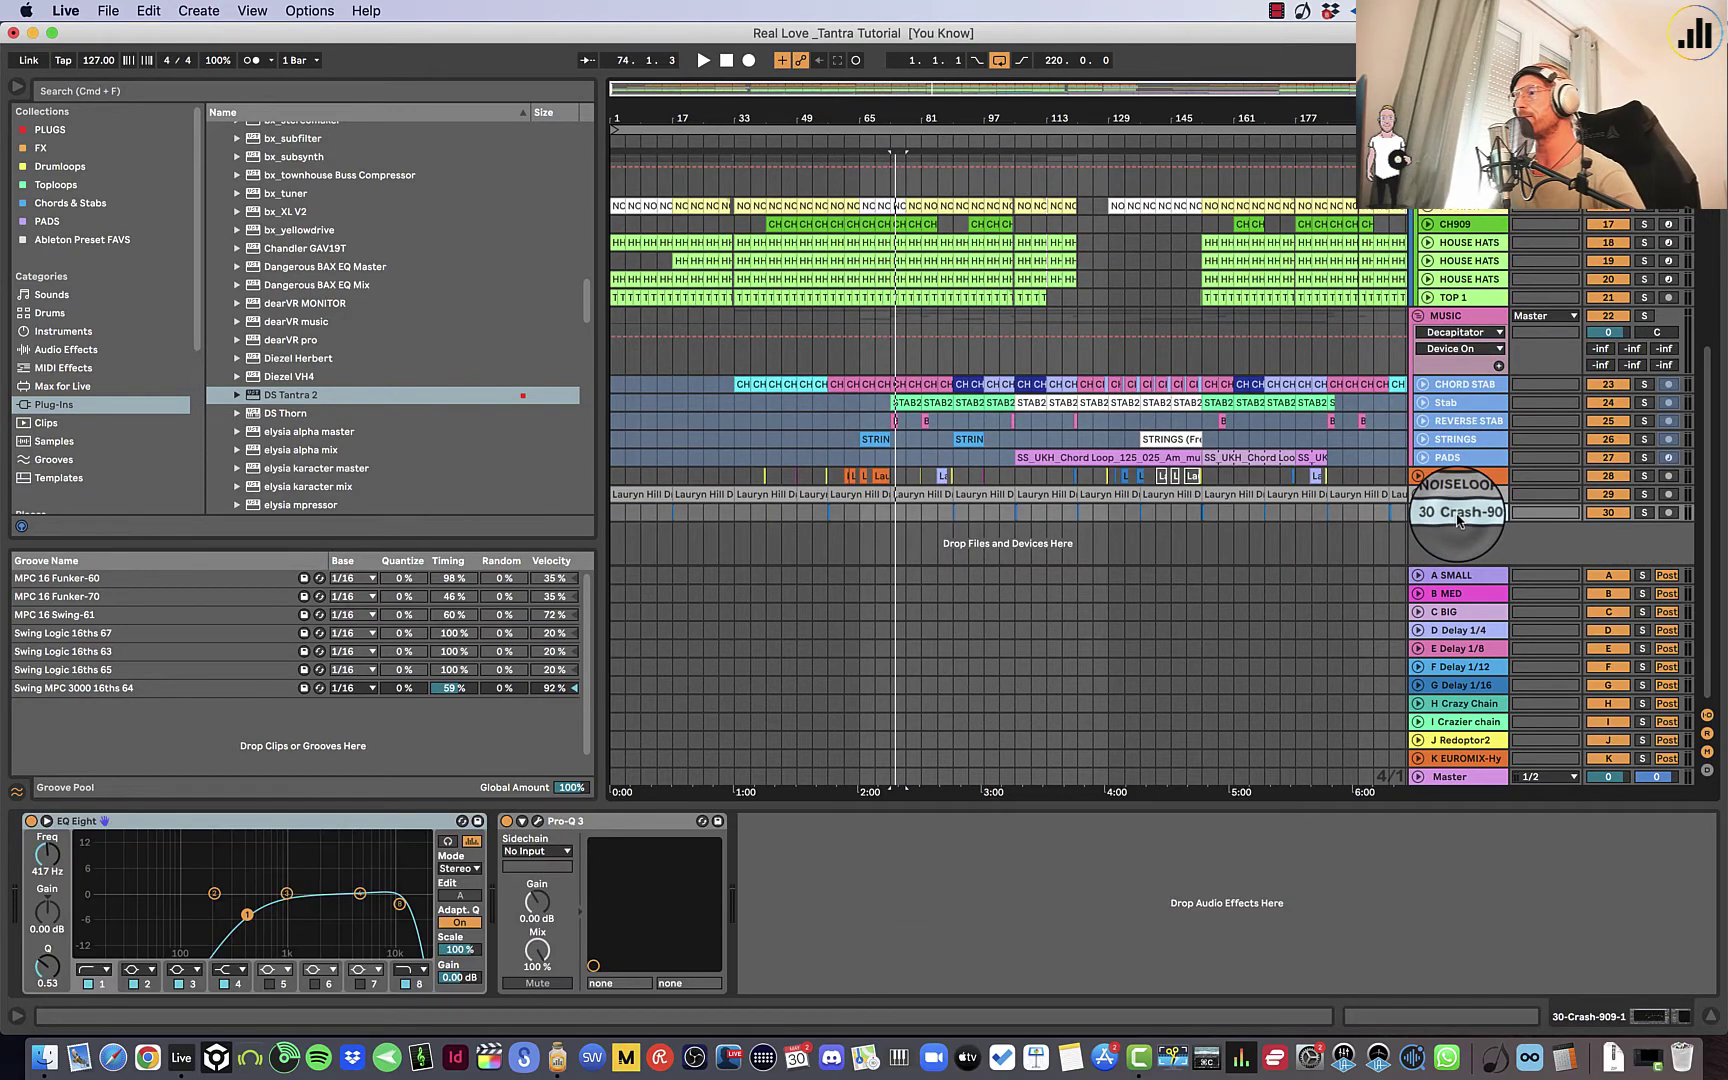
key(super+t)
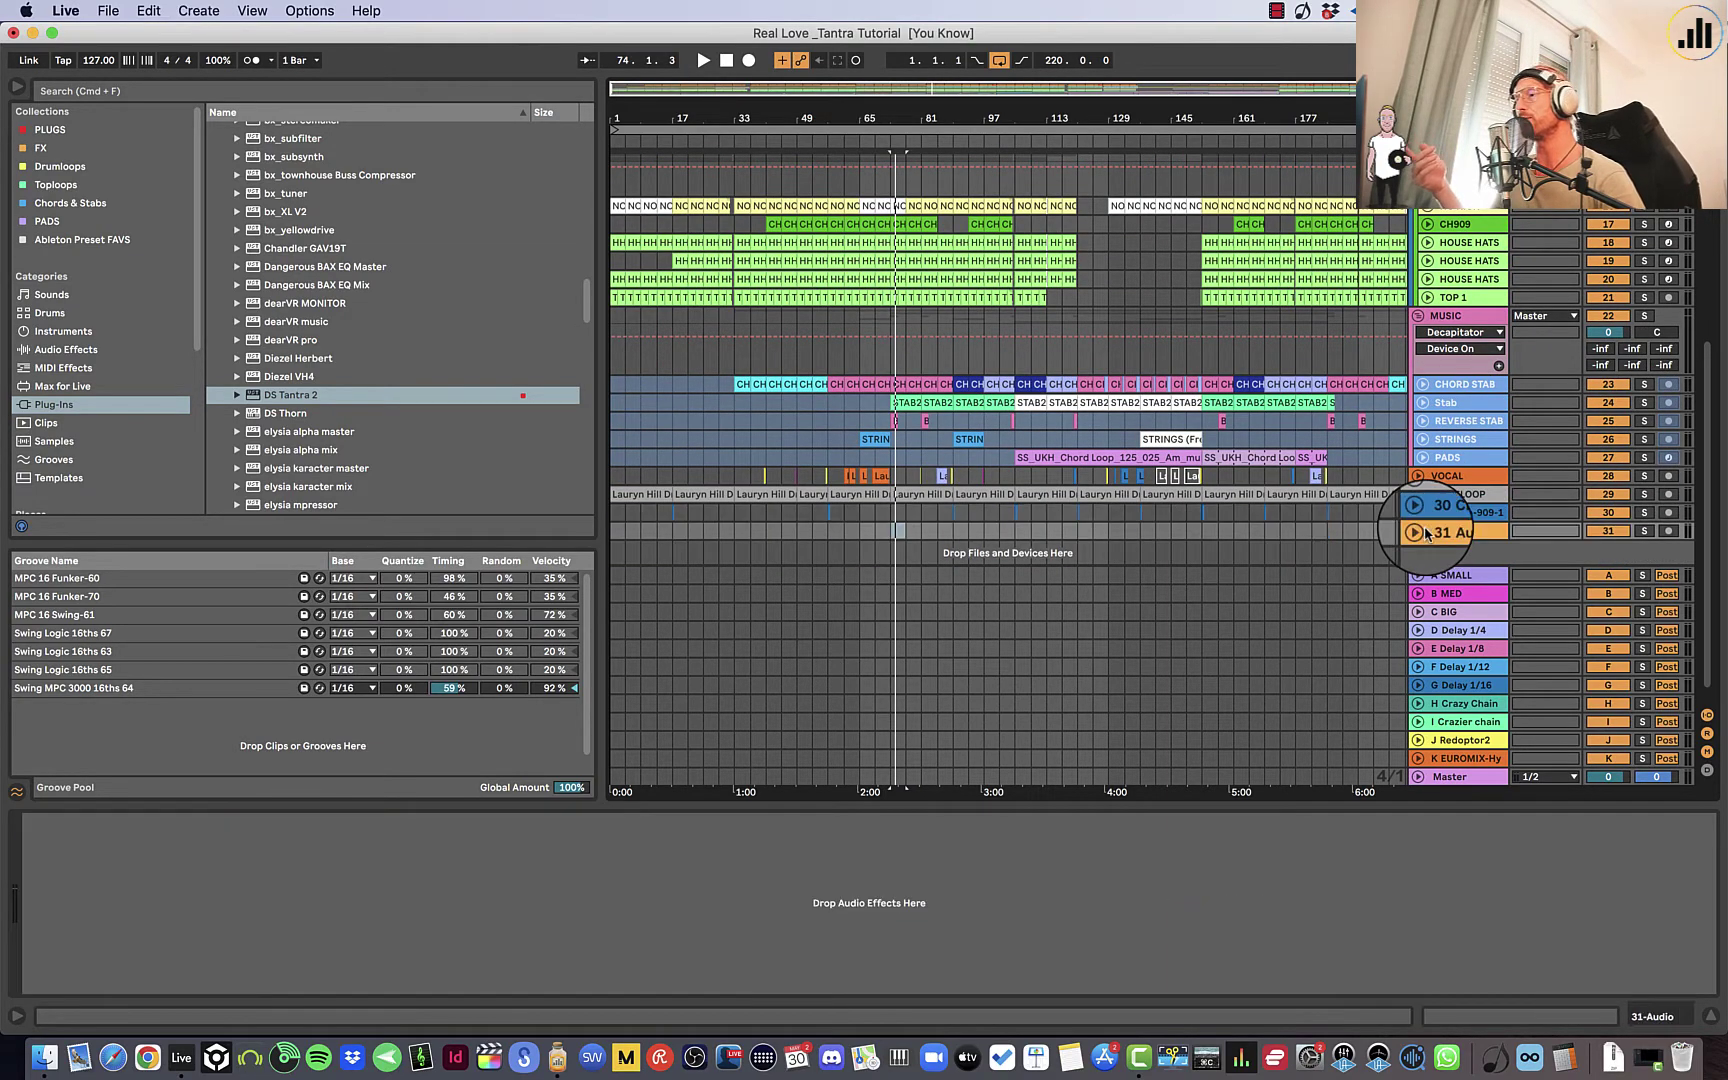
click(1418, 531)
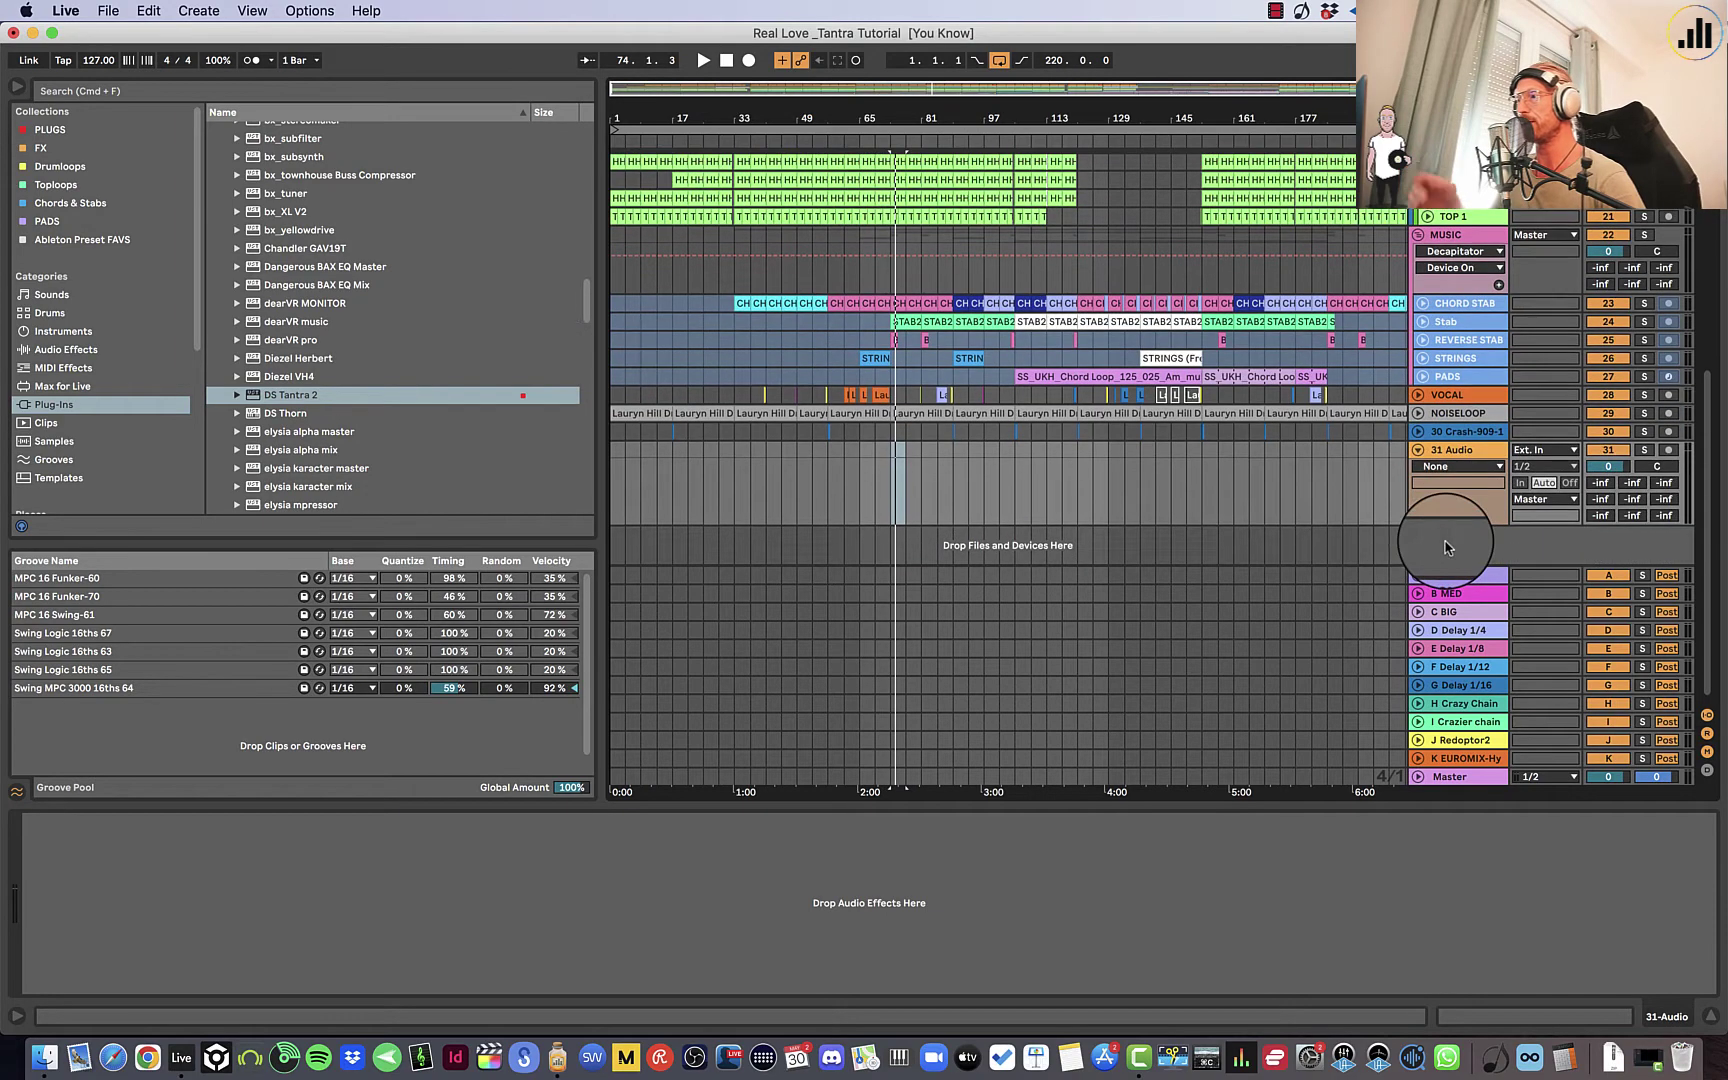
click(1541, 452)
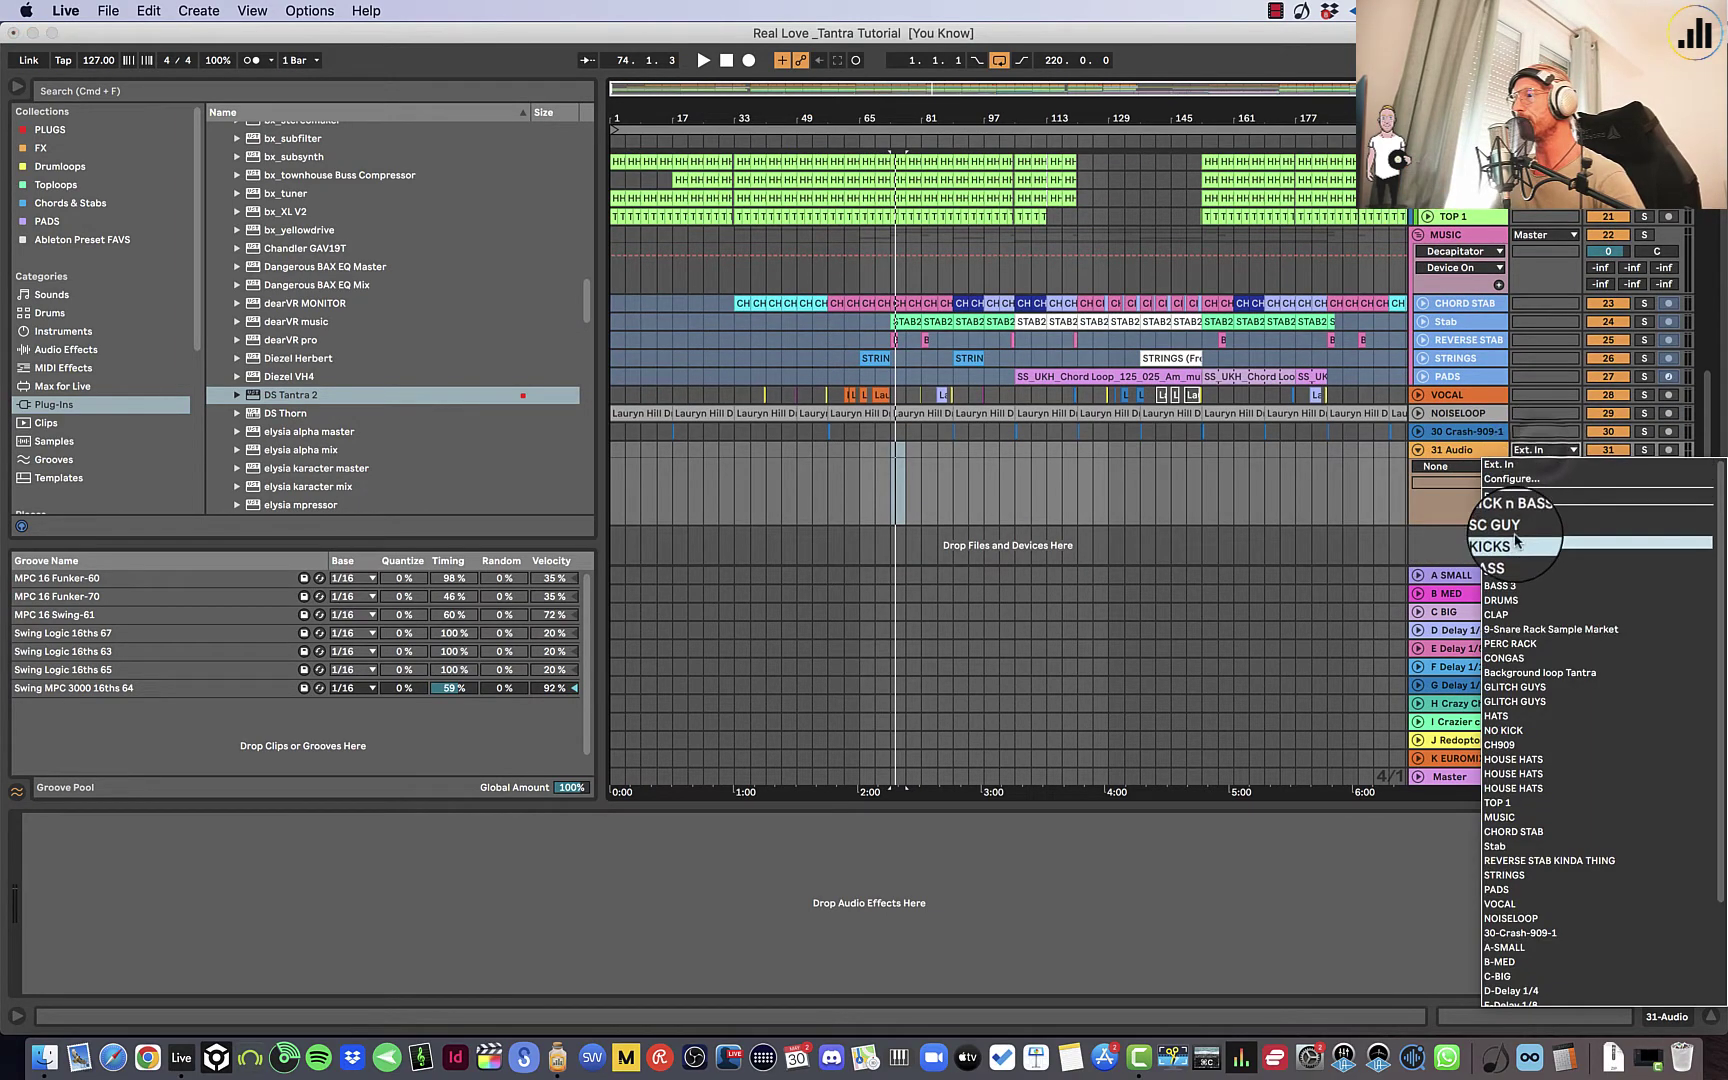
click(1510, 600)
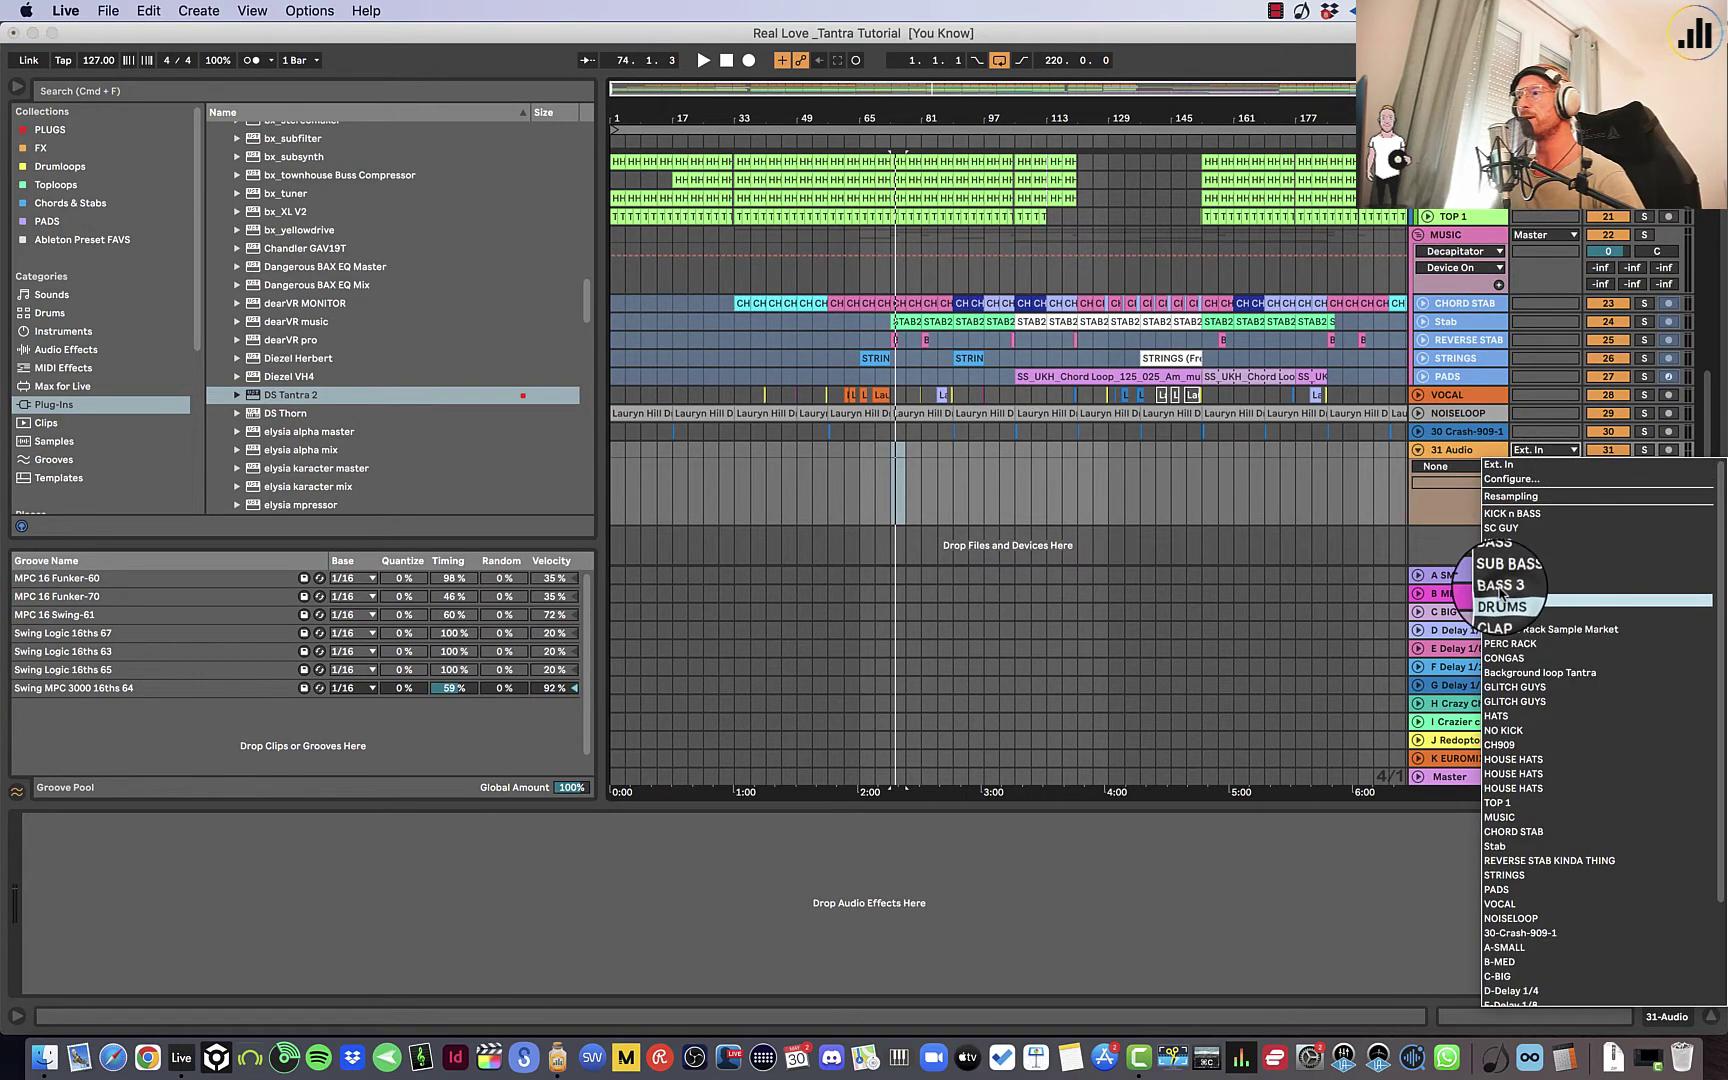
double_click(1468, 452)
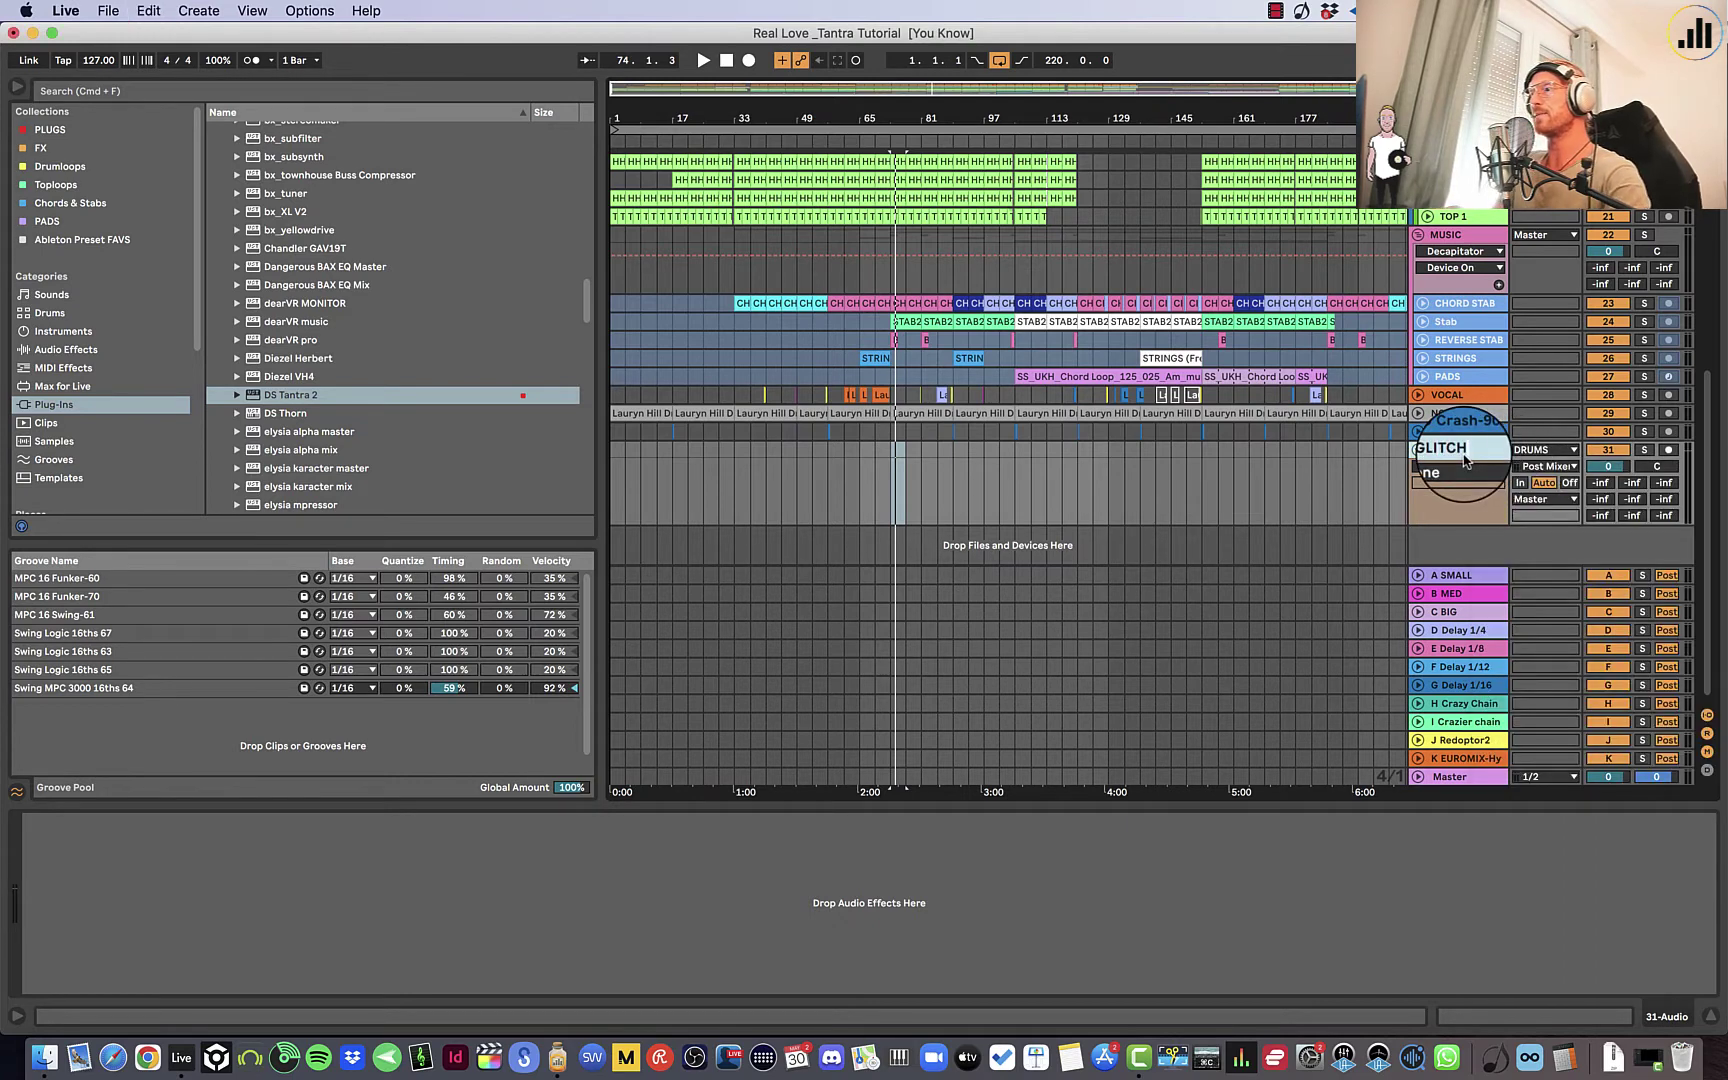
key(Return)
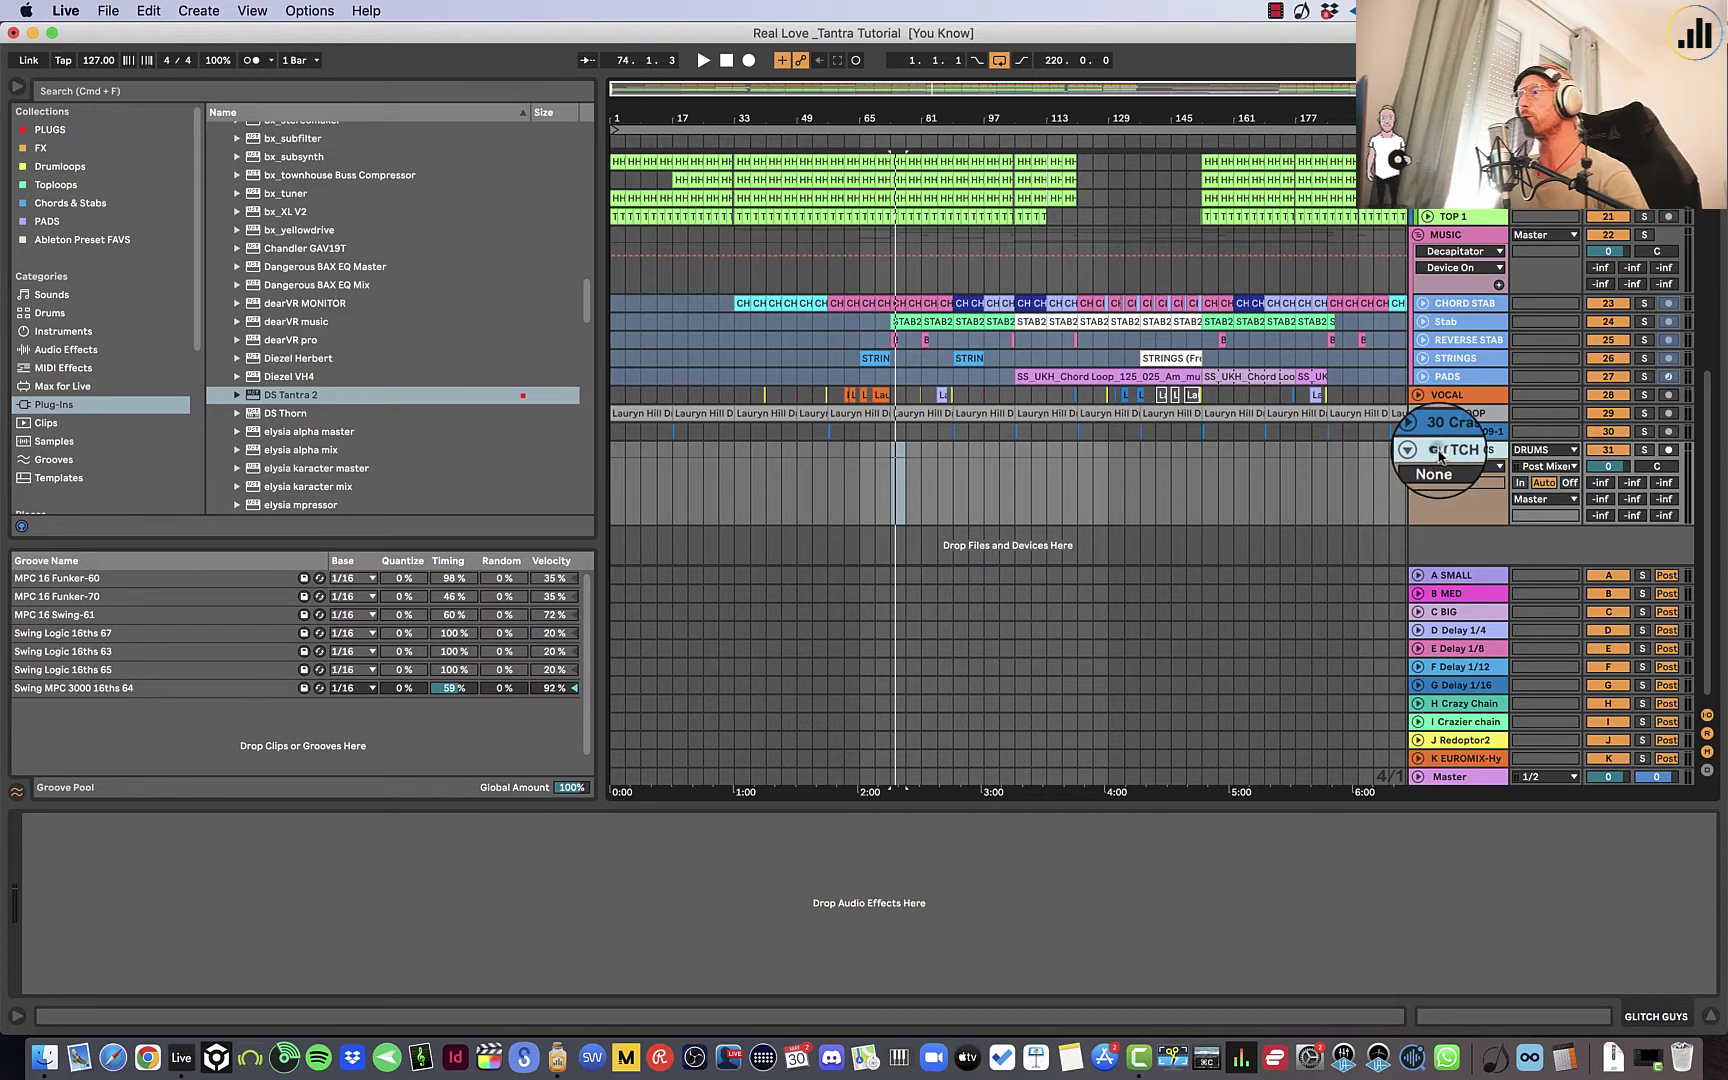
Arm the GLITCH GUYS track for recording and bring up the DRUMS group's effect chain.
click(1668, 452)
scroll(865, 365, up, 10)
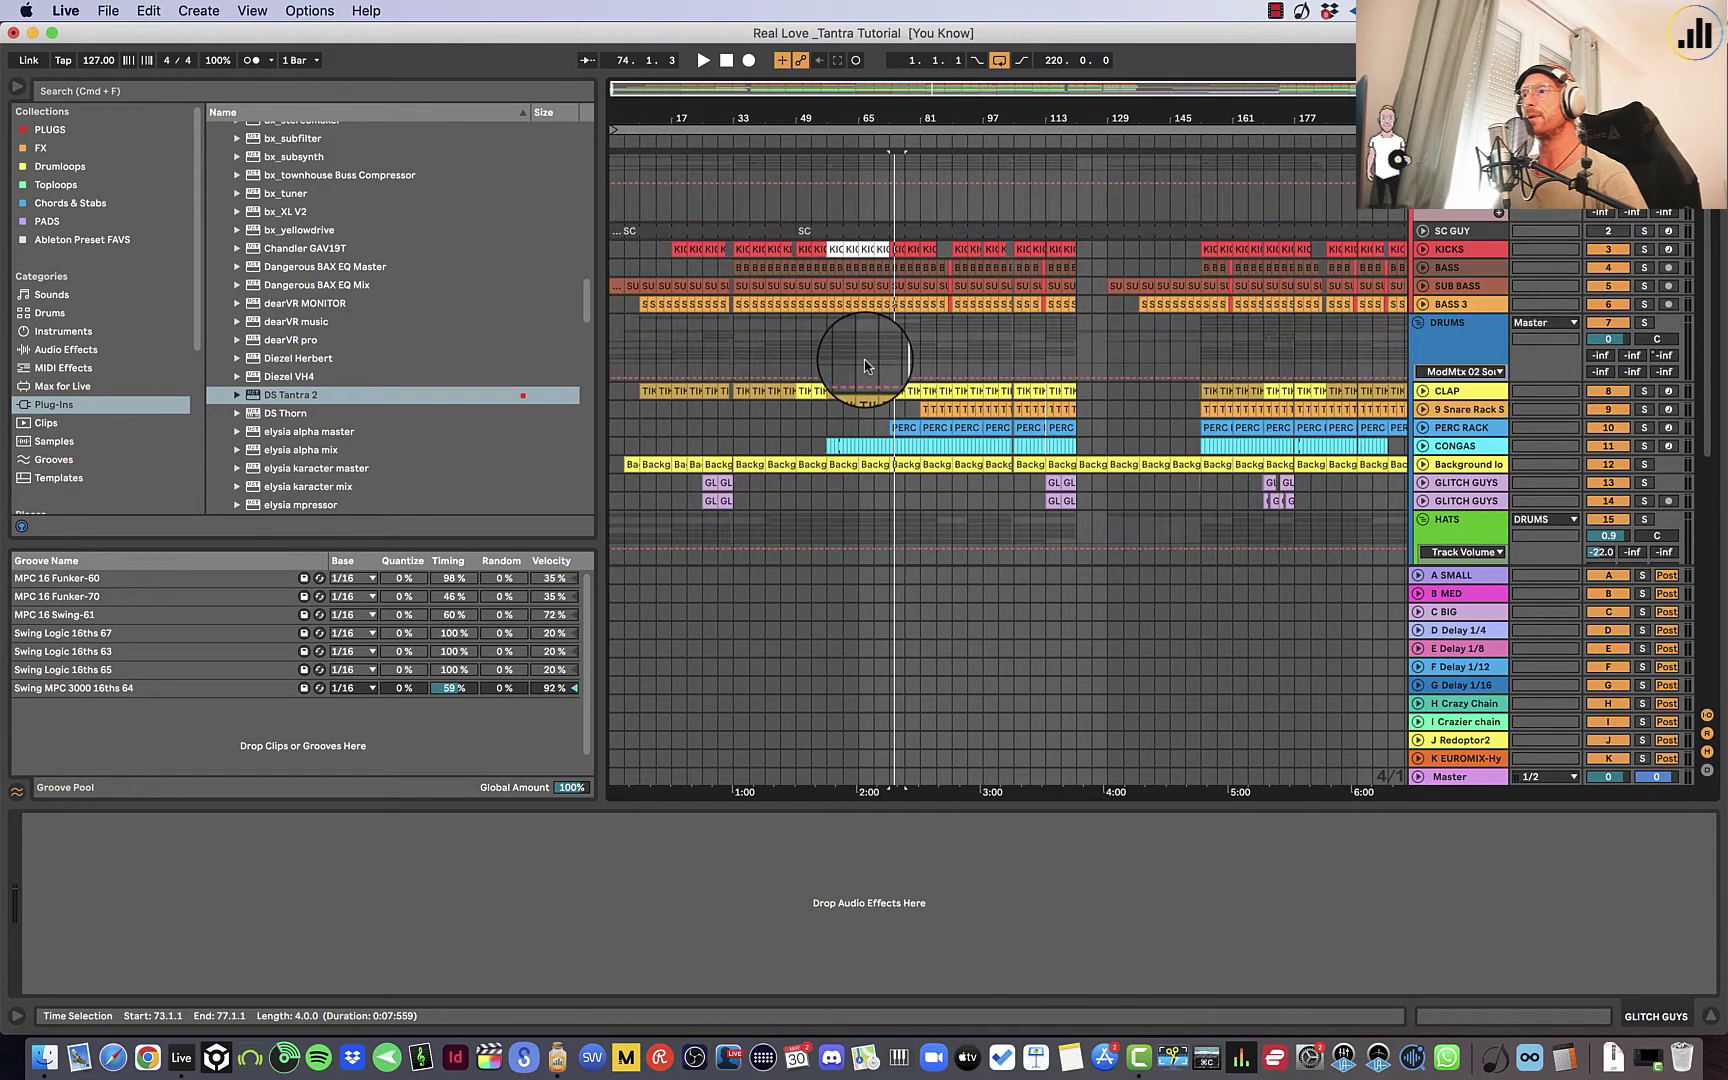
click(1462, 345)
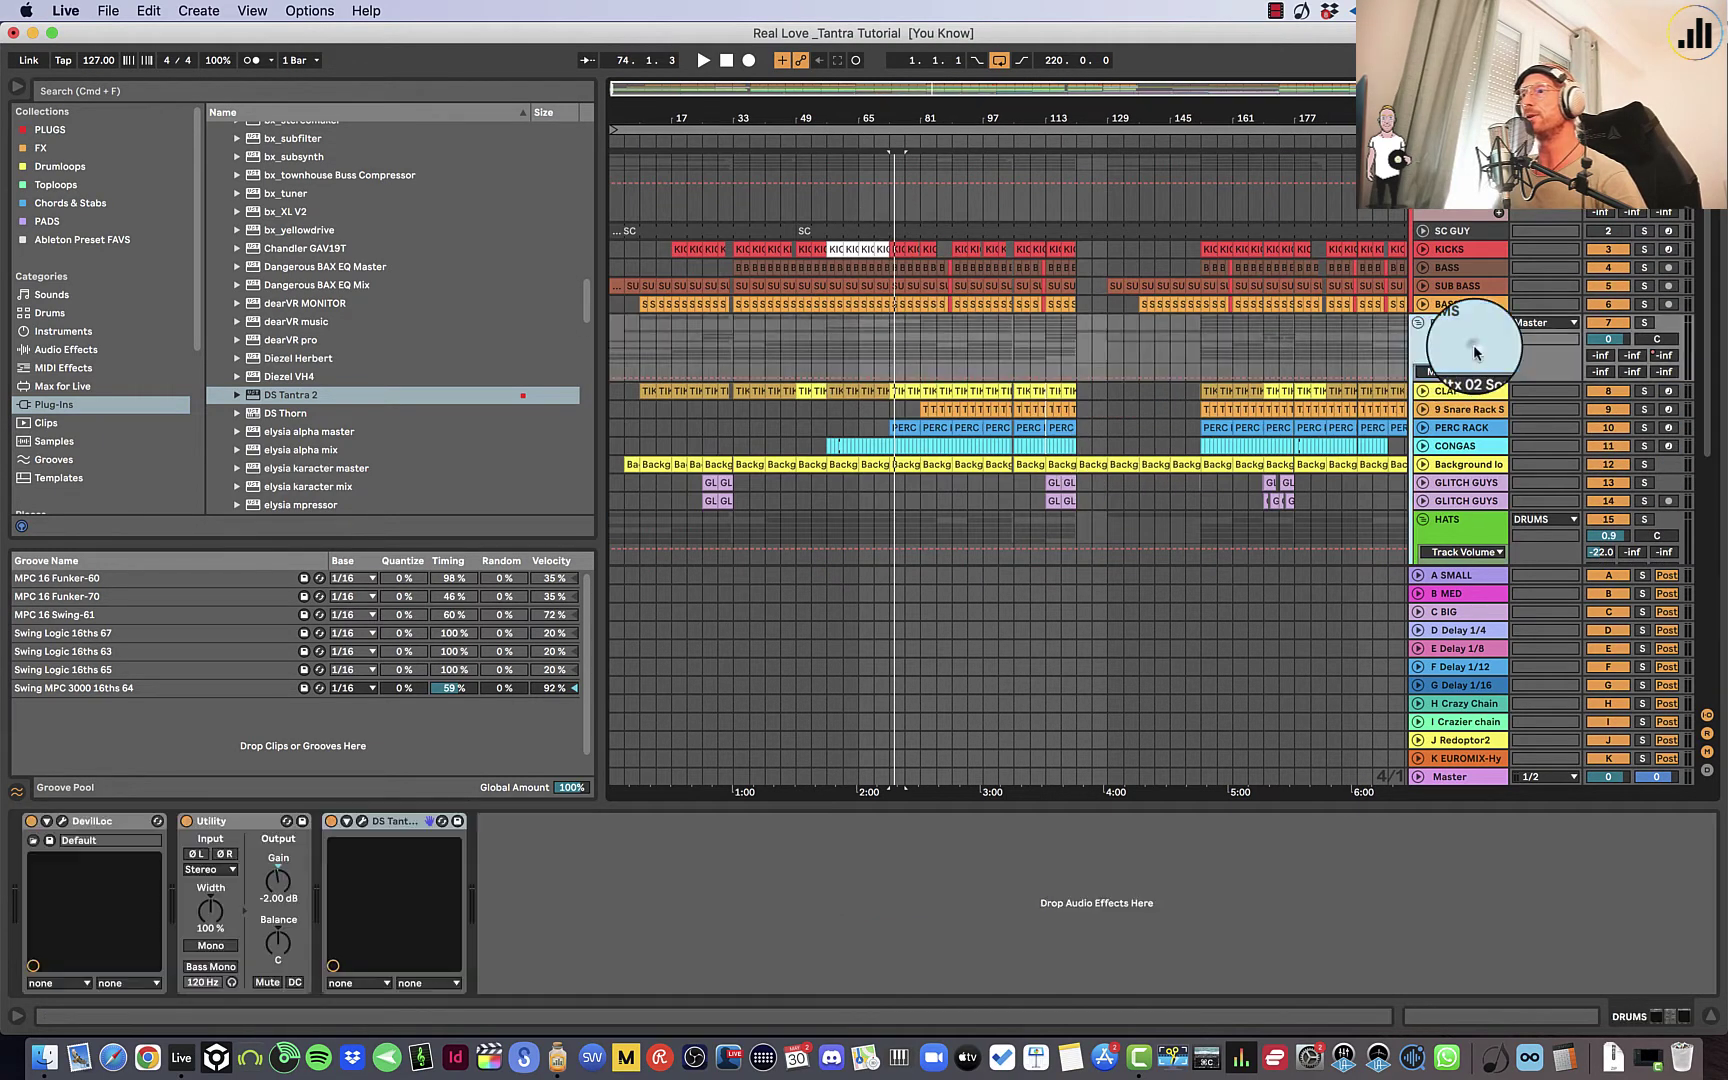
click(900, 424)
scroll(899, 424, down, 10)
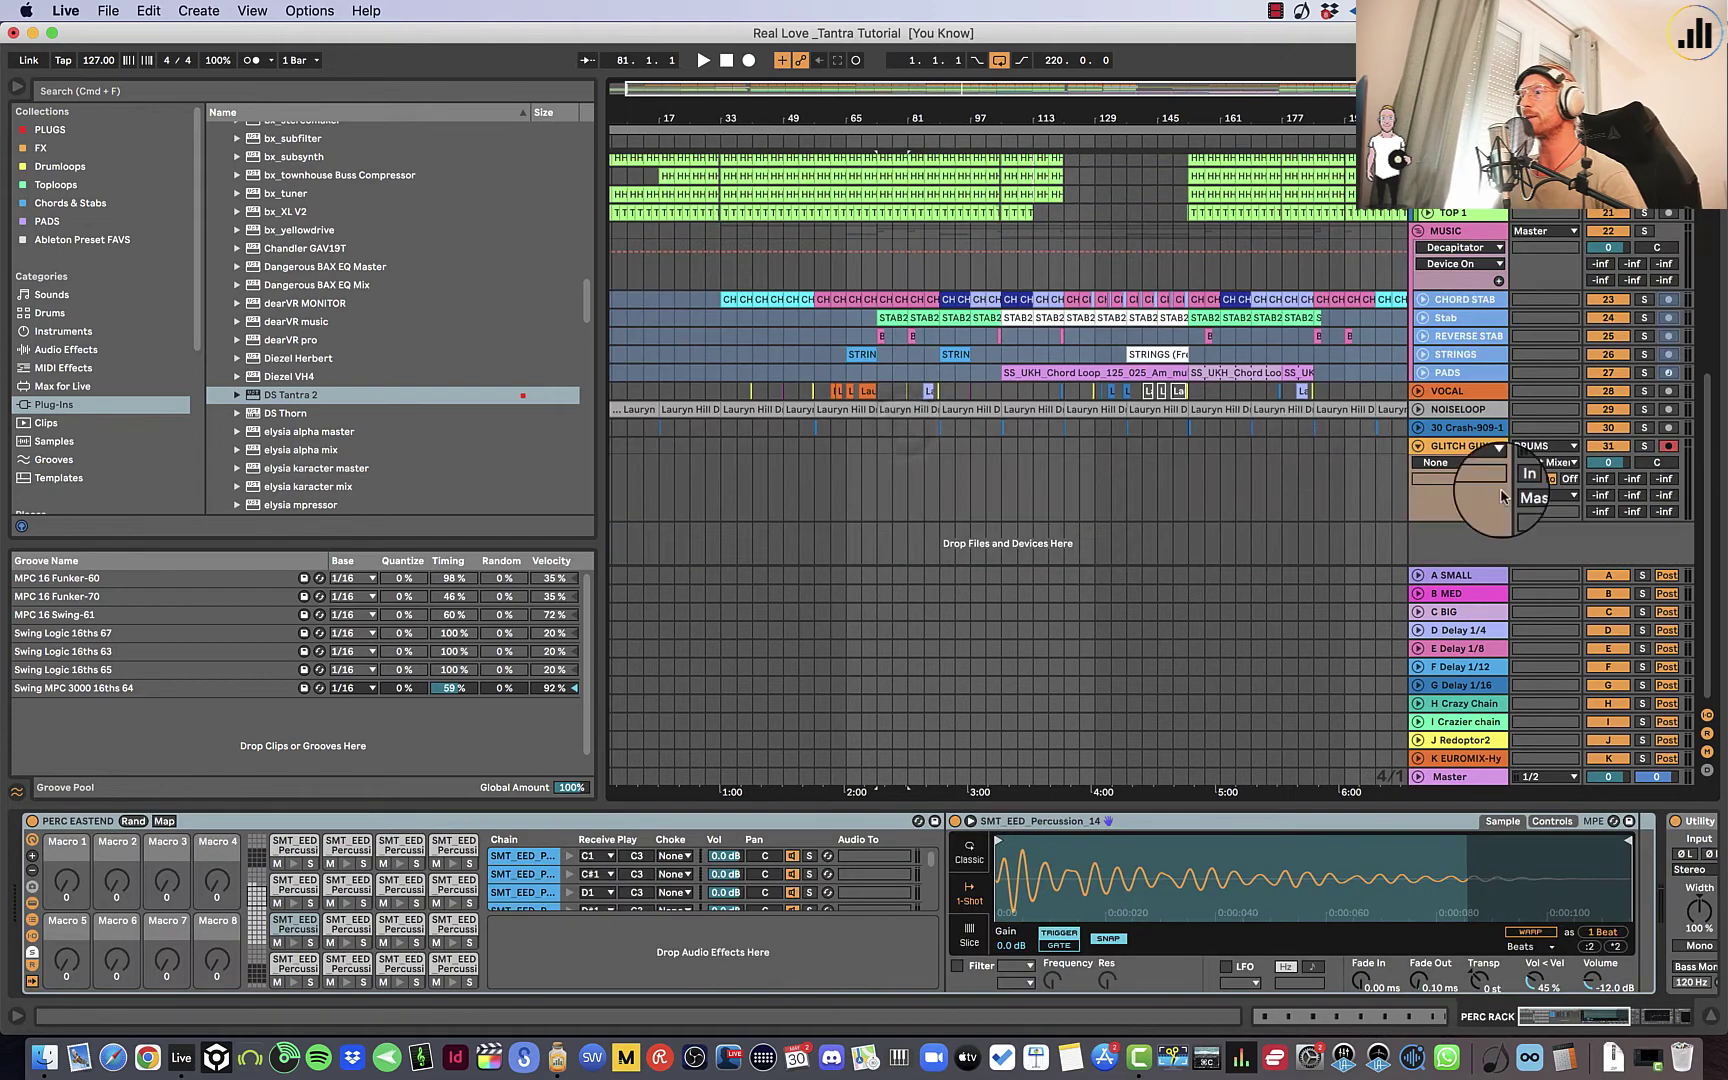
scroll(945, 405, up, 10)
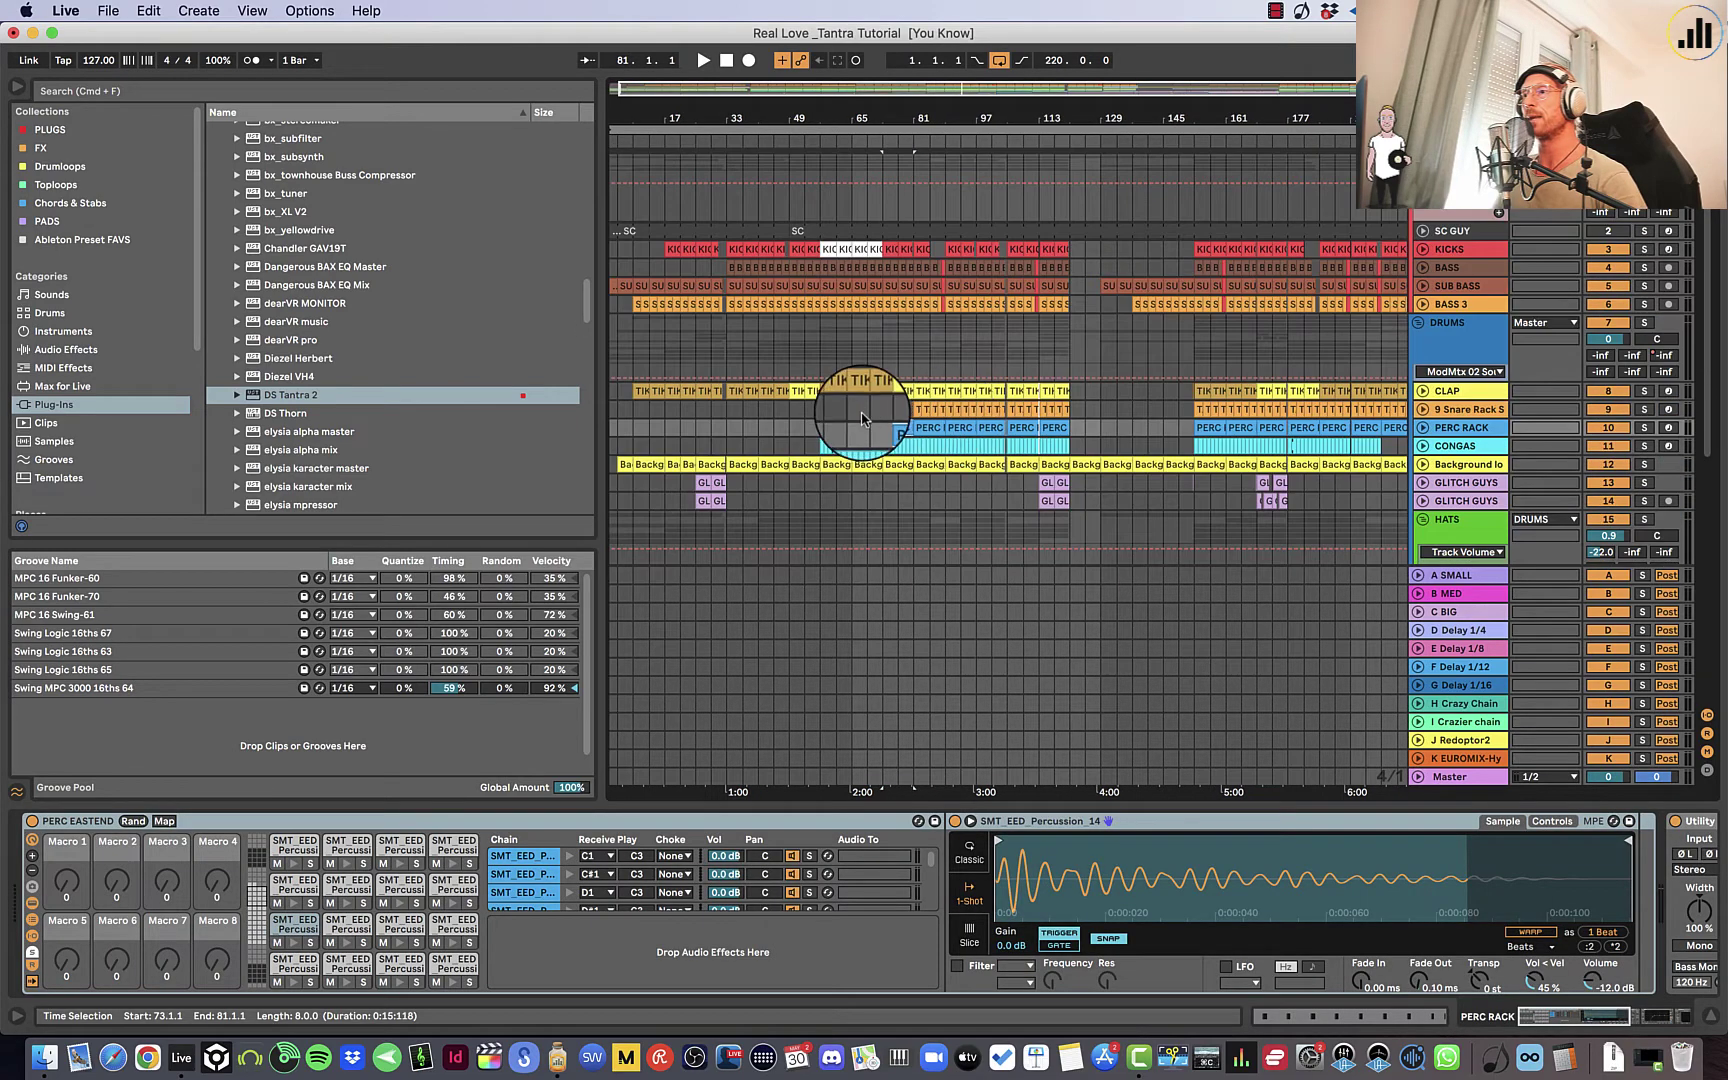
click(1446, 338)
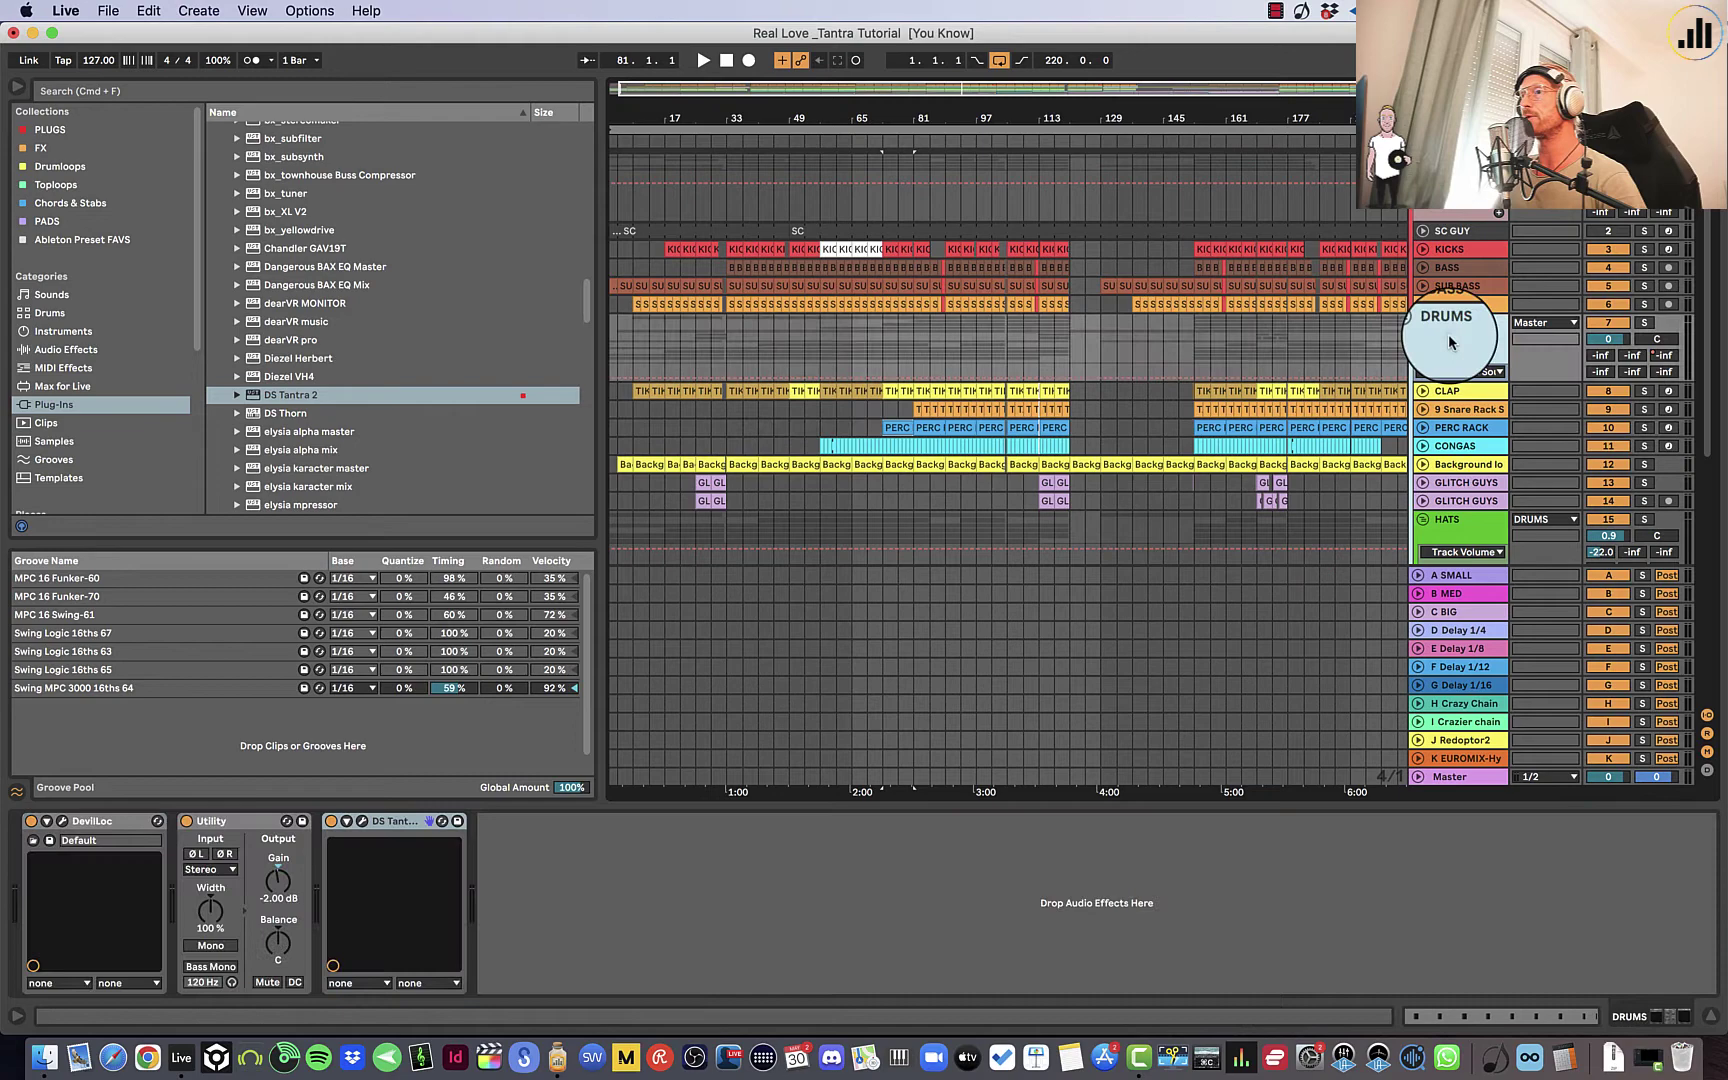
Load the GL Stutter preset into DS Tantra, audition it, and close the plugin window.
click(362, 822)
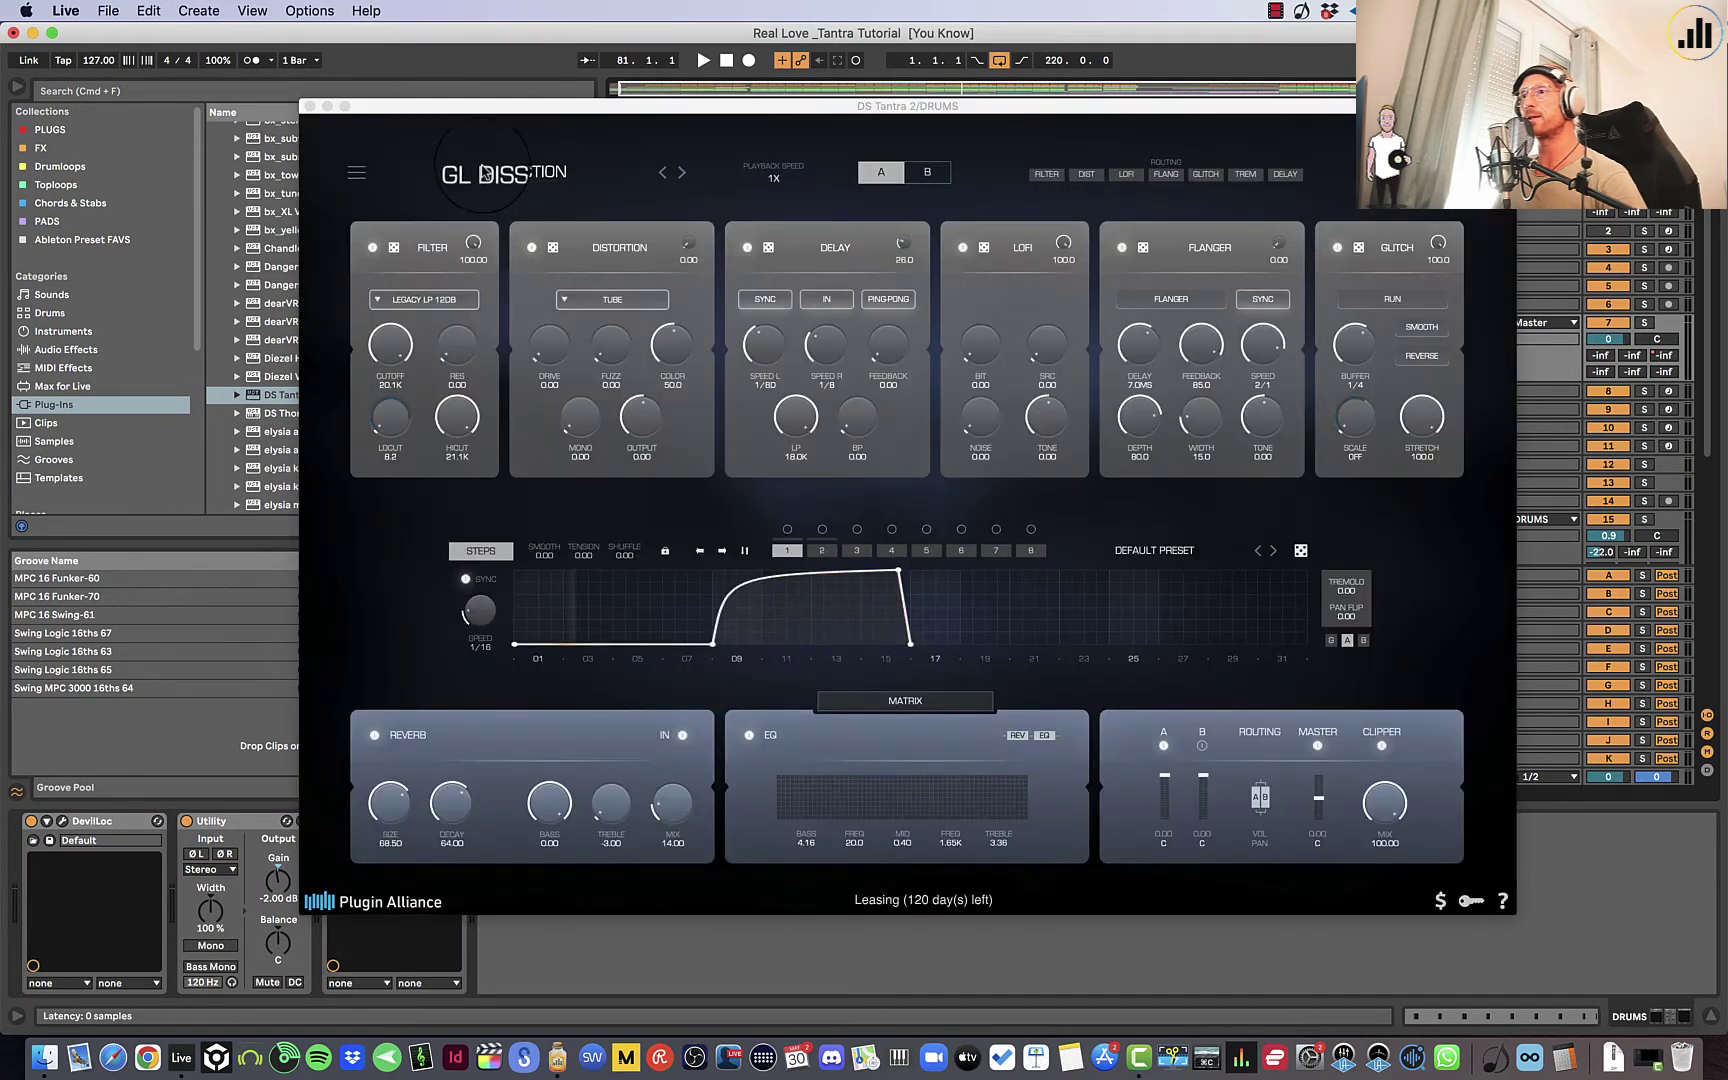
click(490, 177)
mouse_move(560, 320)
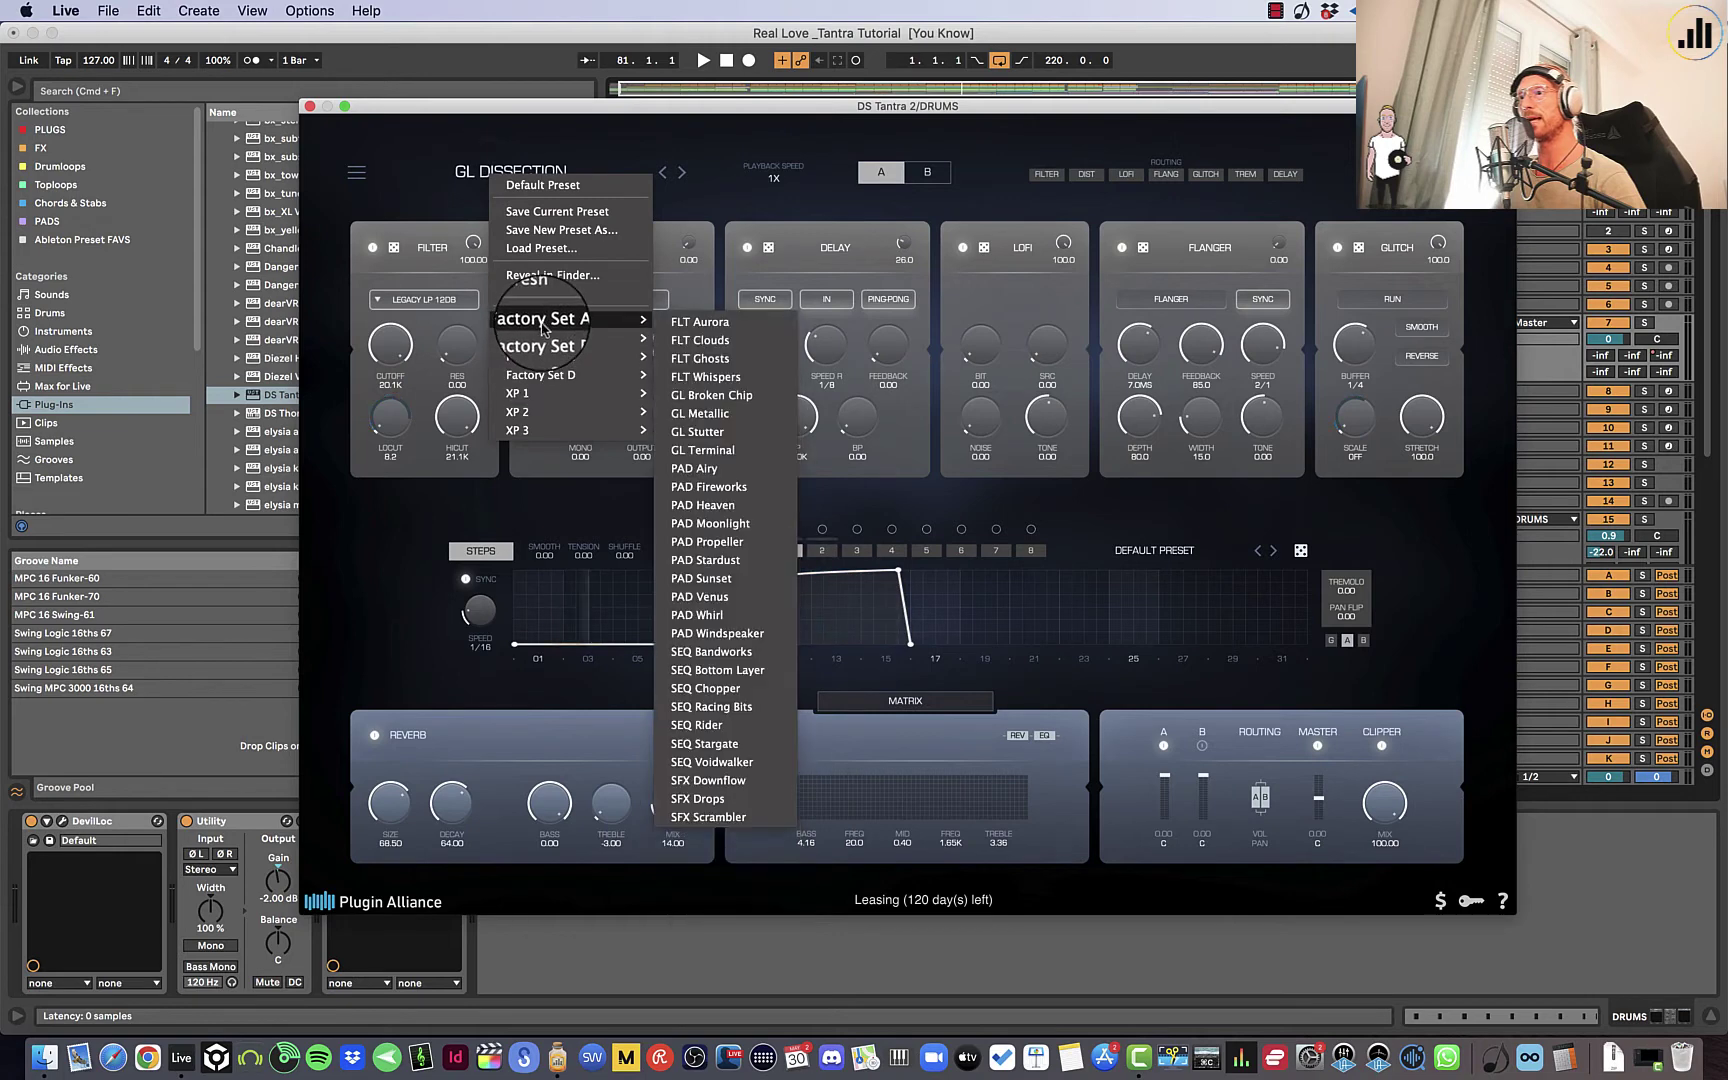
click(770, 431)
key(space)
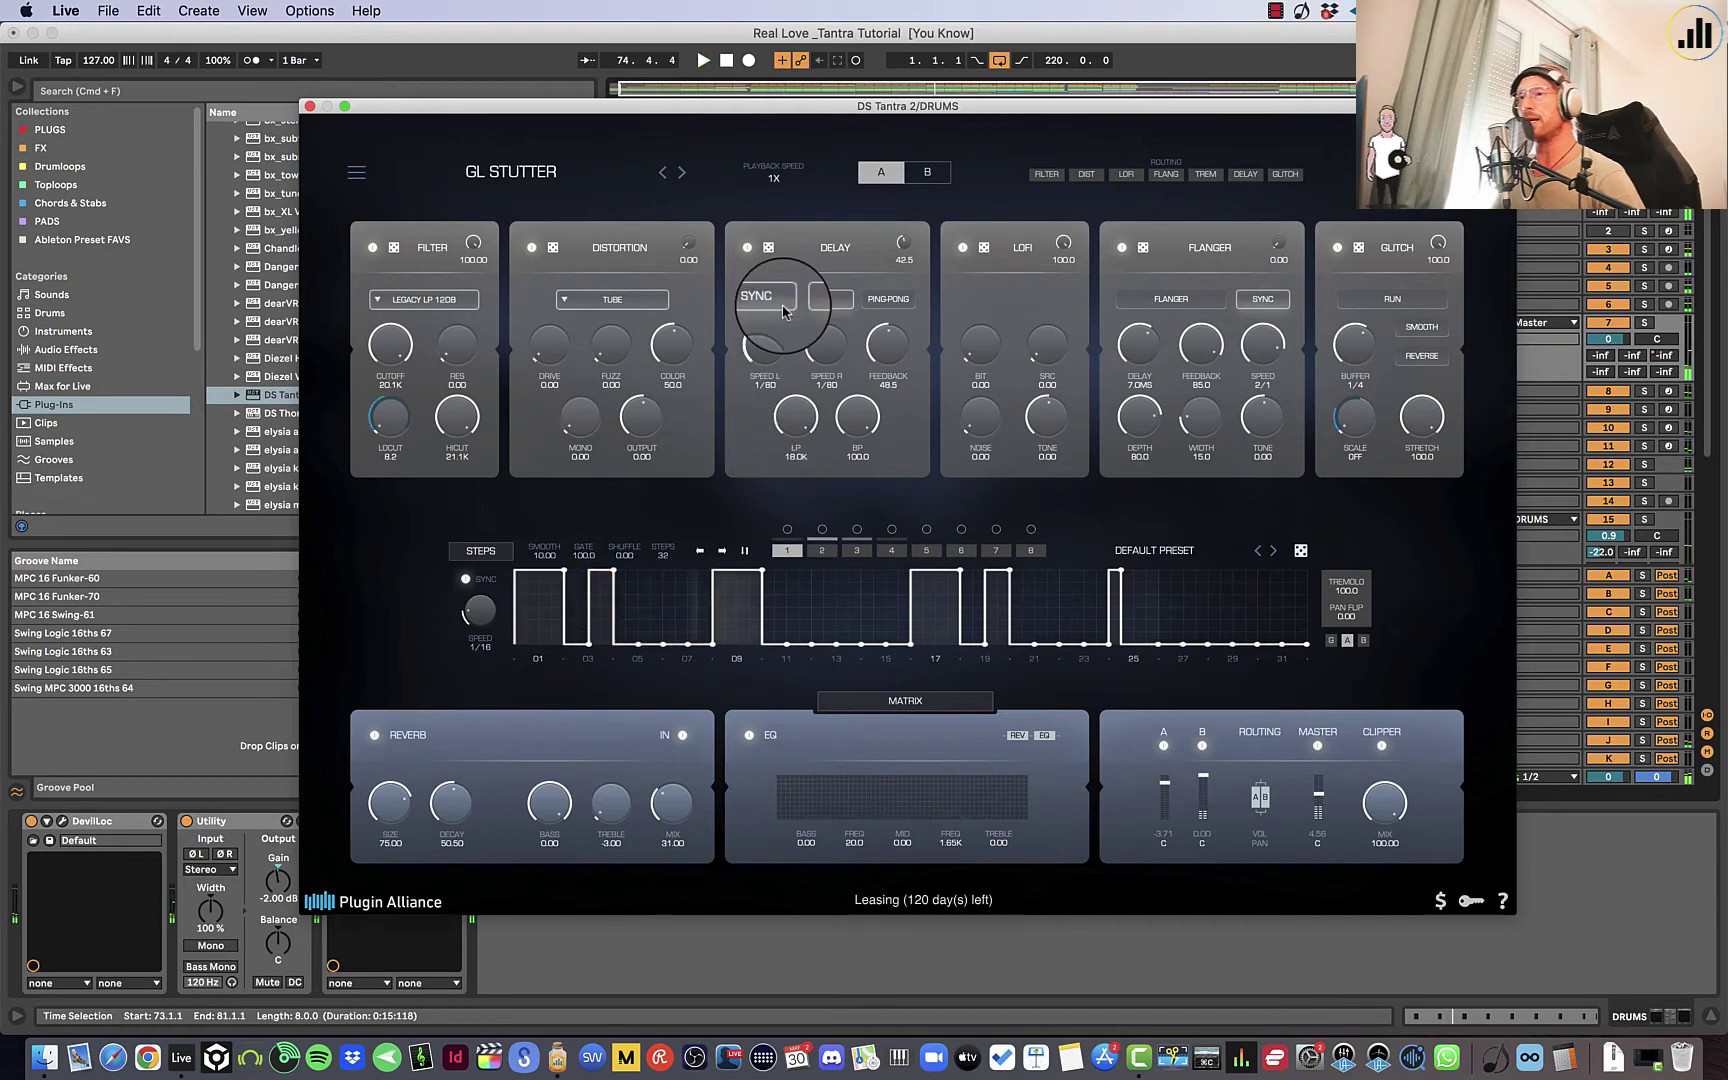
click(310, 105)
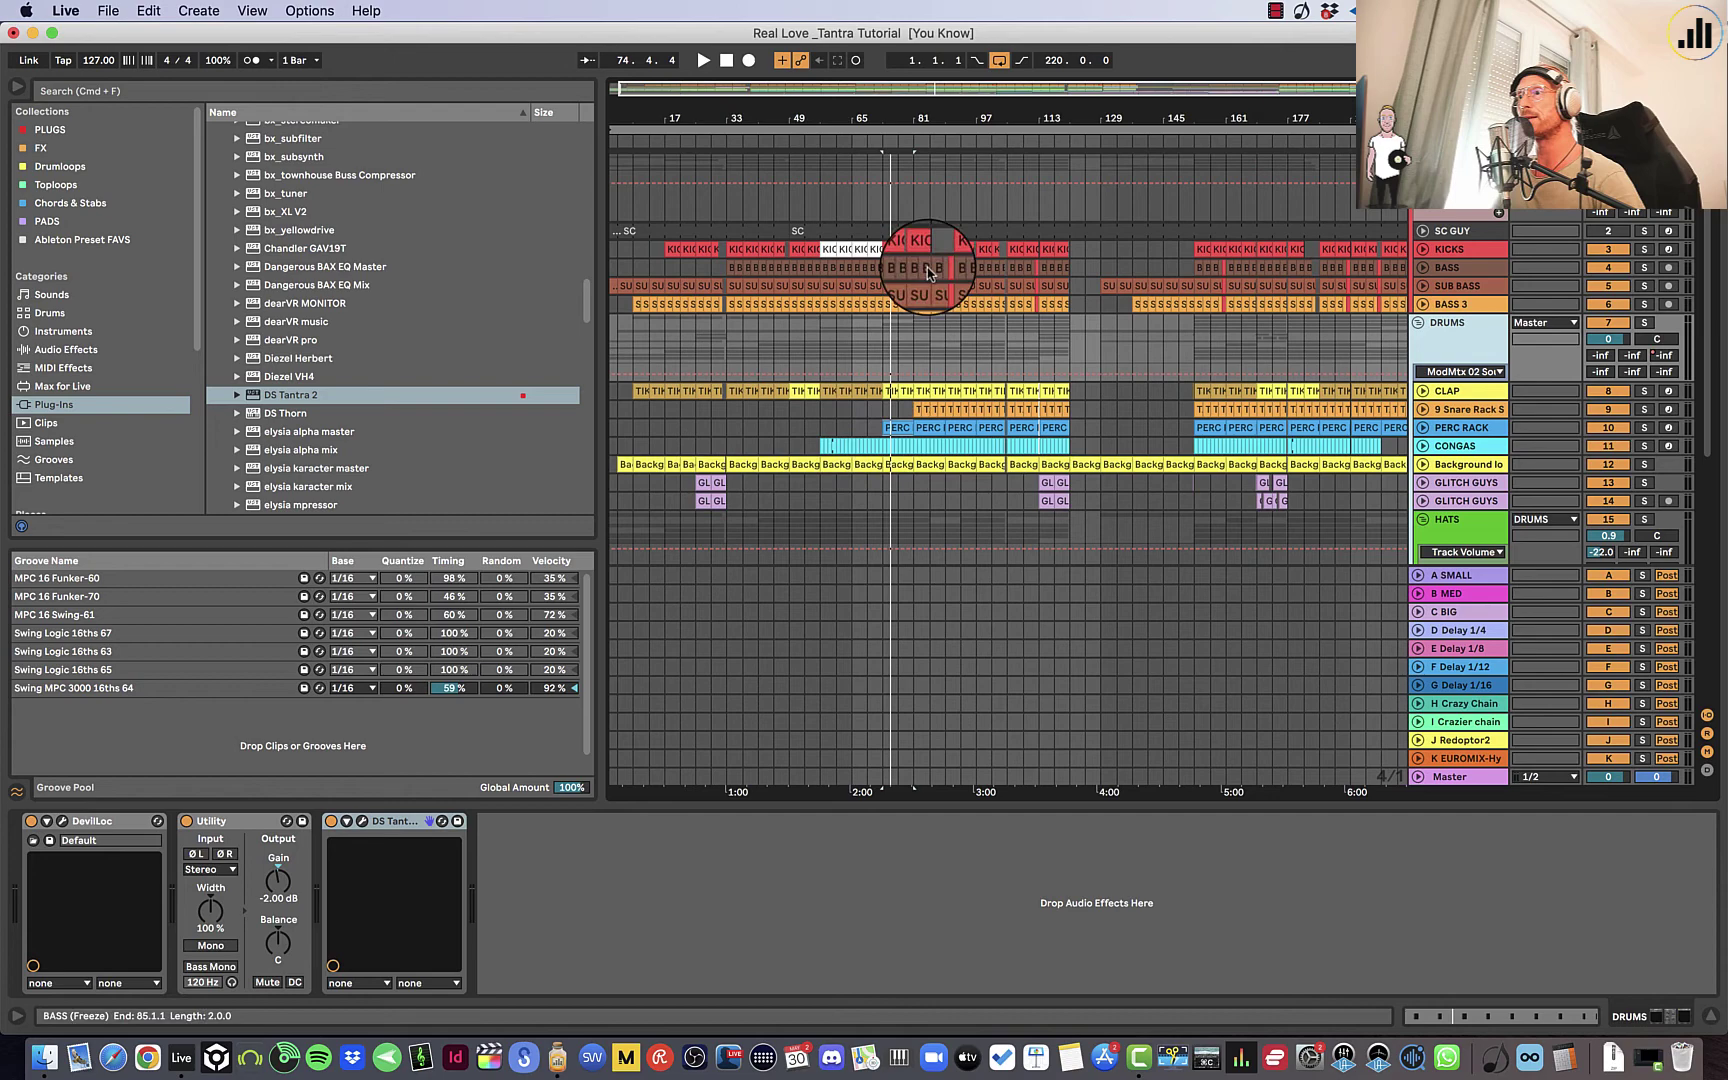
Enable arrangement recording and record the stuttered drums onto GLITCH GUYS starting at 73.1.1.
click(893, 306)
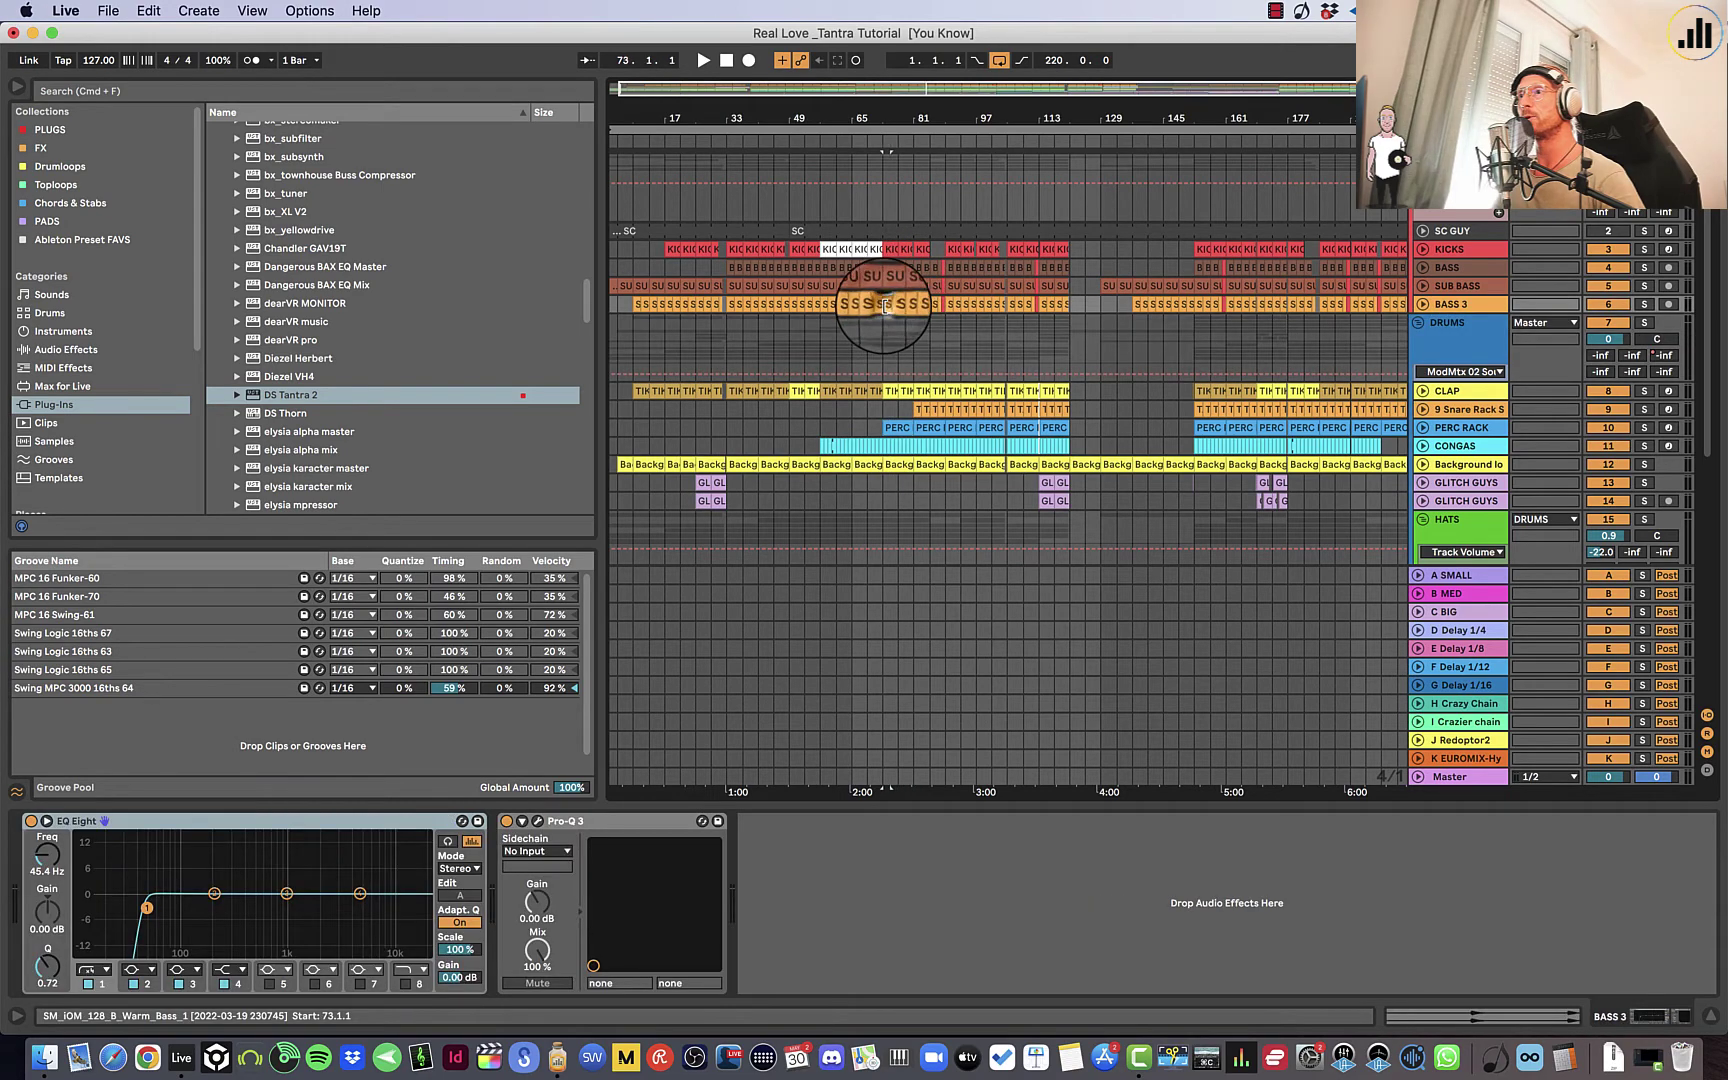
click(728, 62)
click(750, 60)
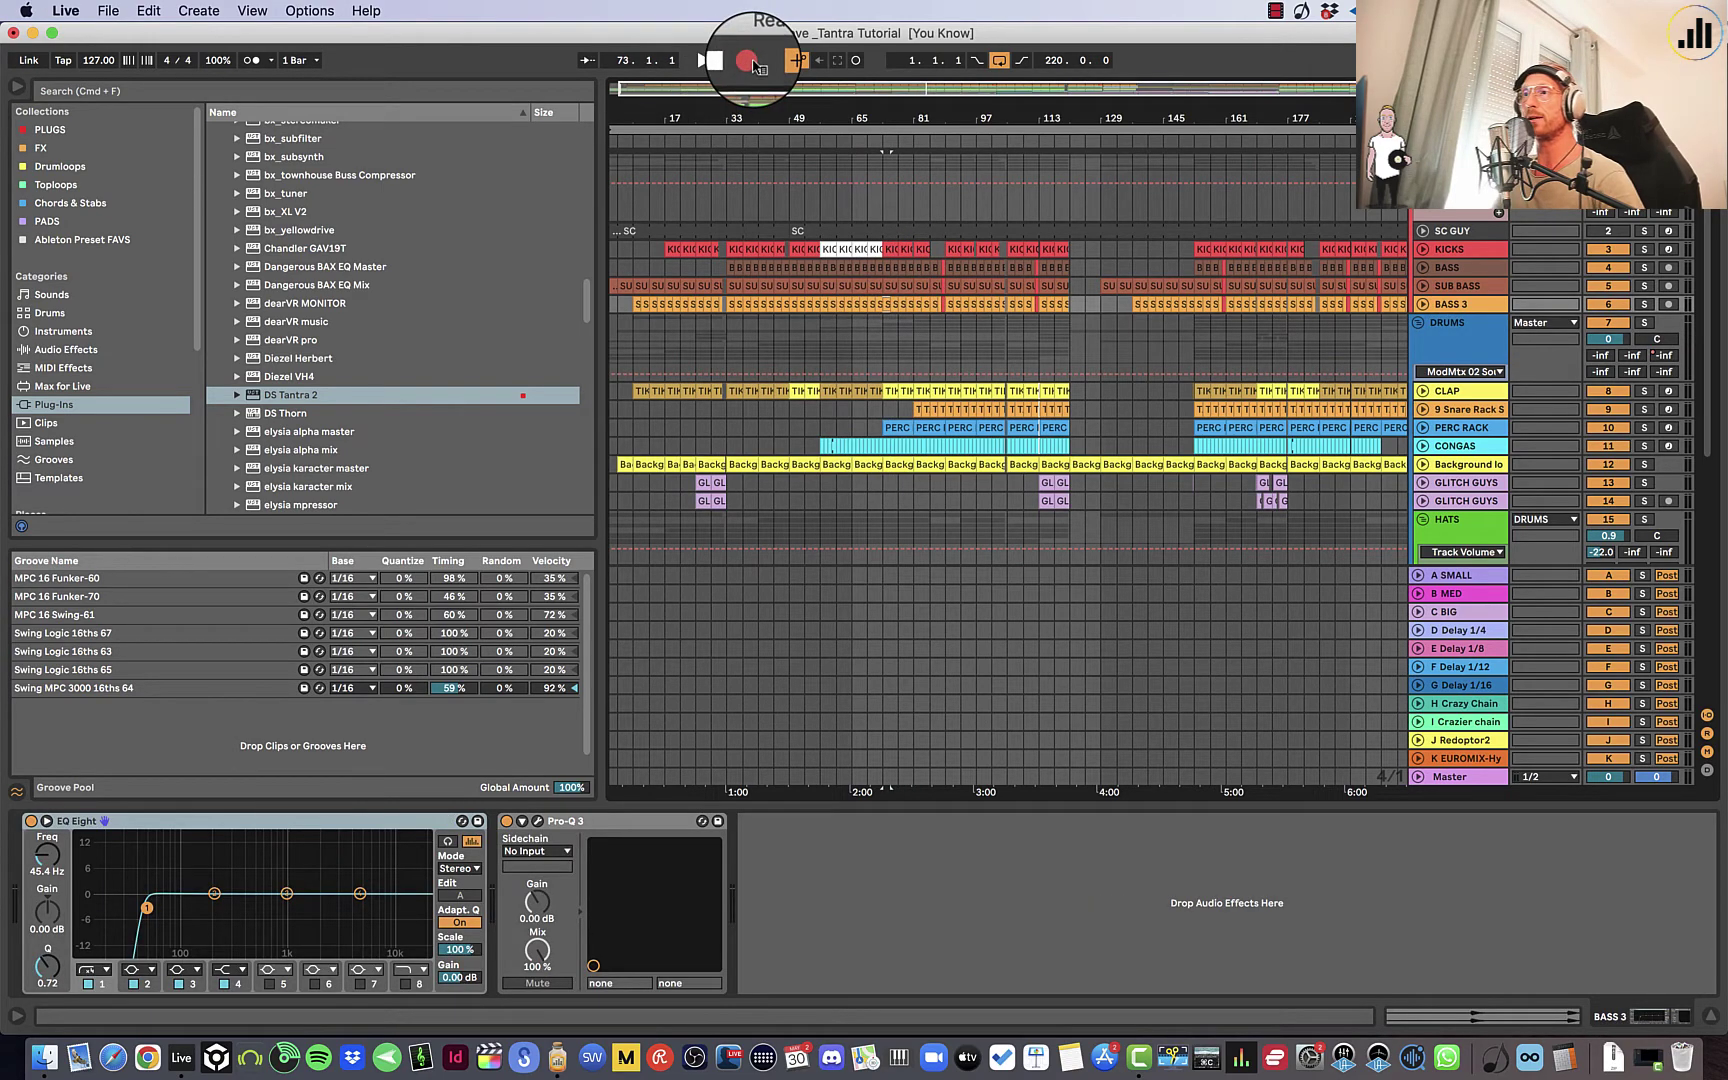
right_click(754, 64)
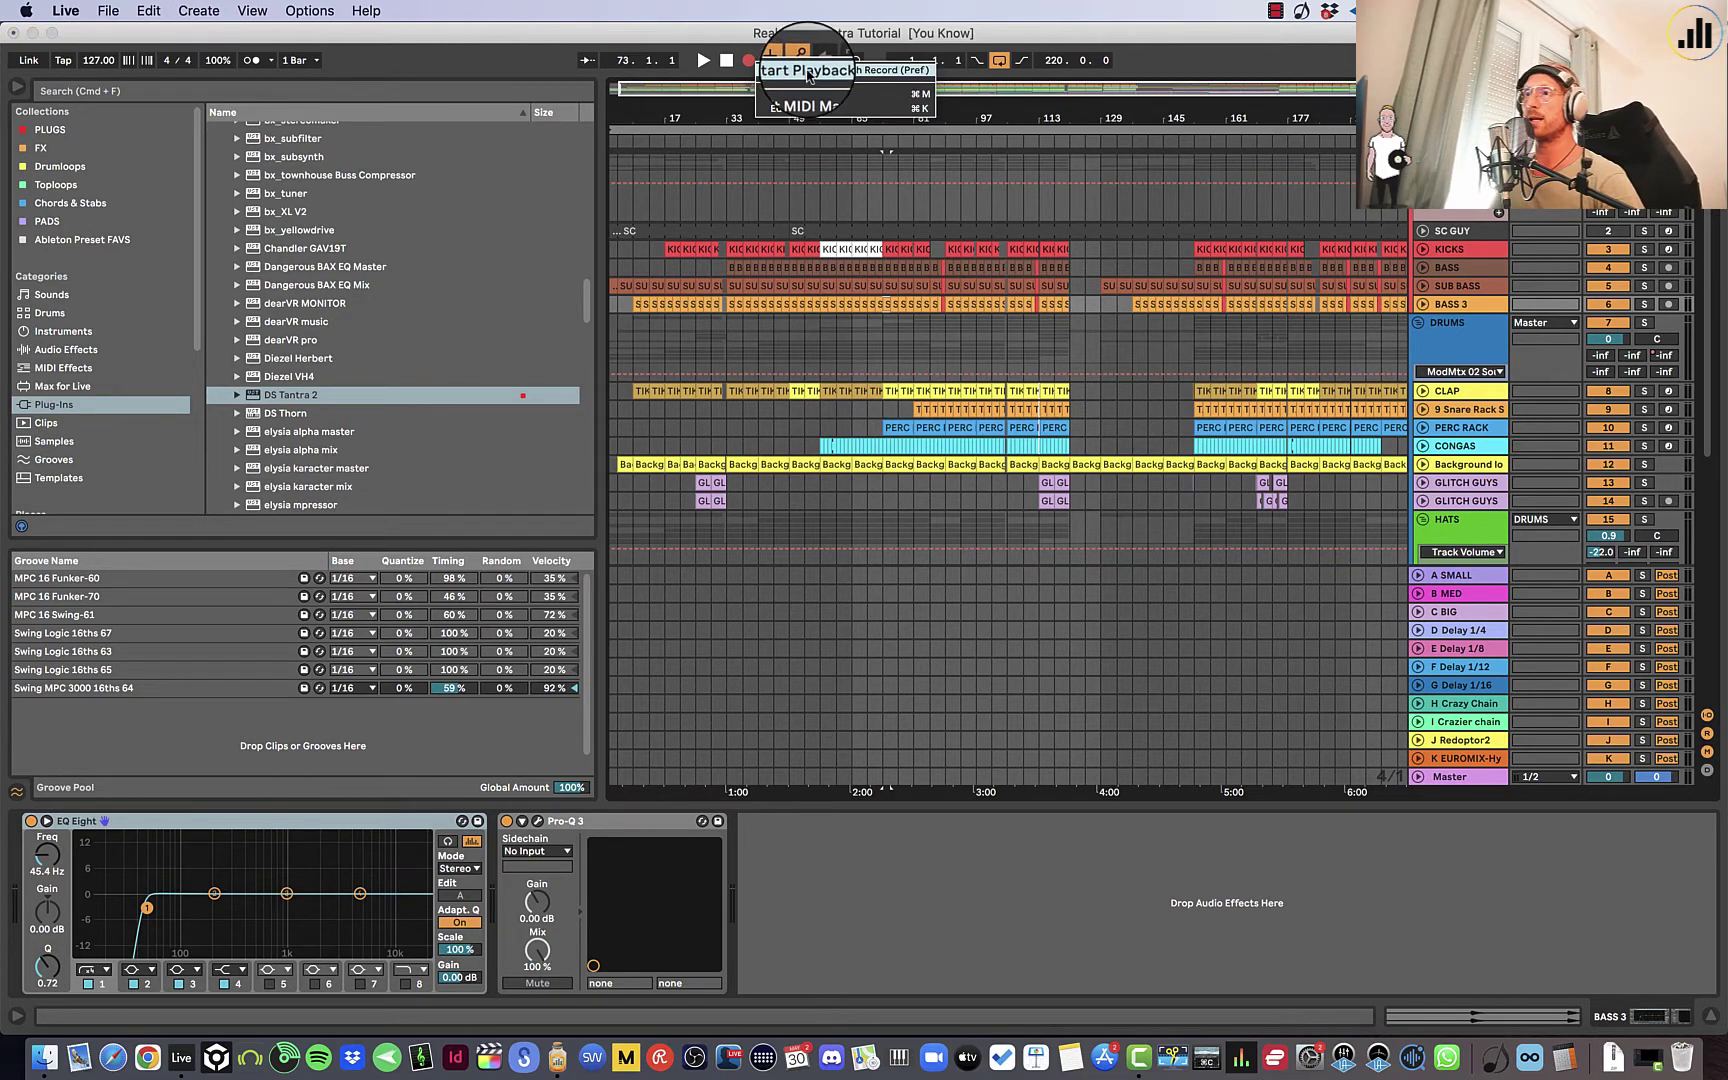
click(712, 60)
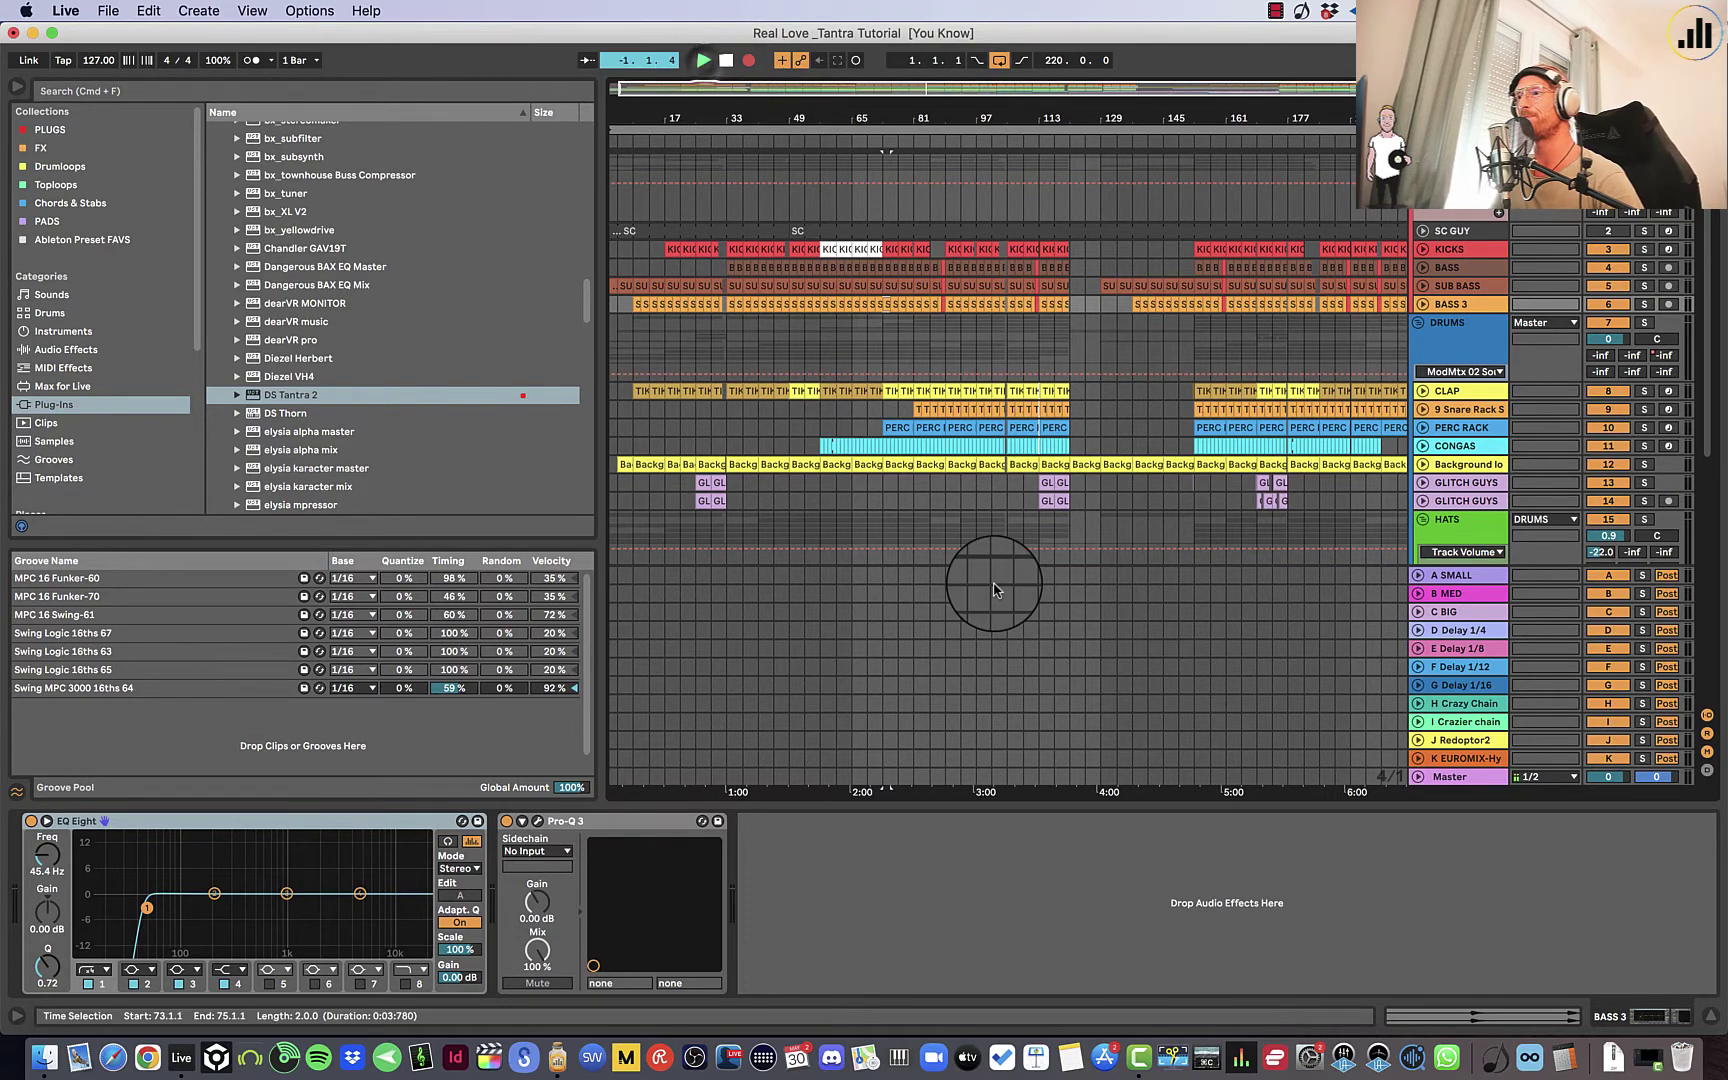
scroll(860, 417, down, 10)
click(884, 517)
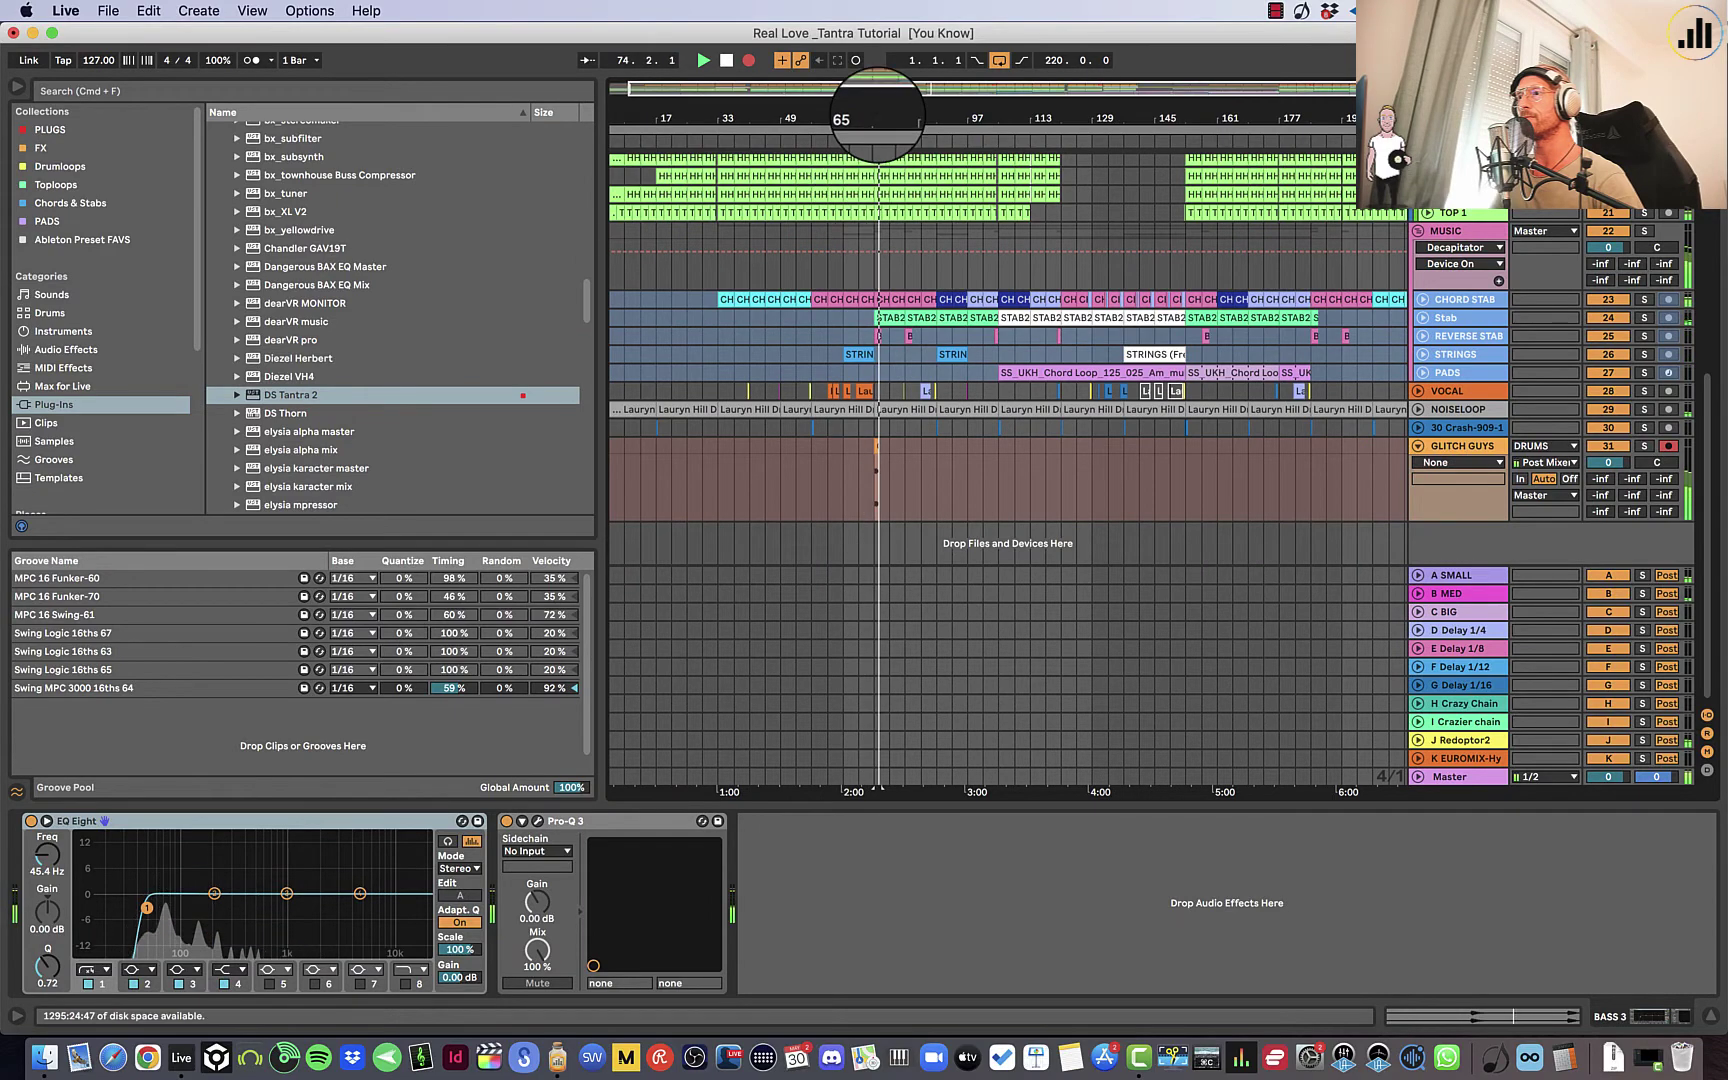
mouse_move(880, 92)
mouse_down()
mouse_move(880, 297)
mouse_move(880, 116)
mouse_up()
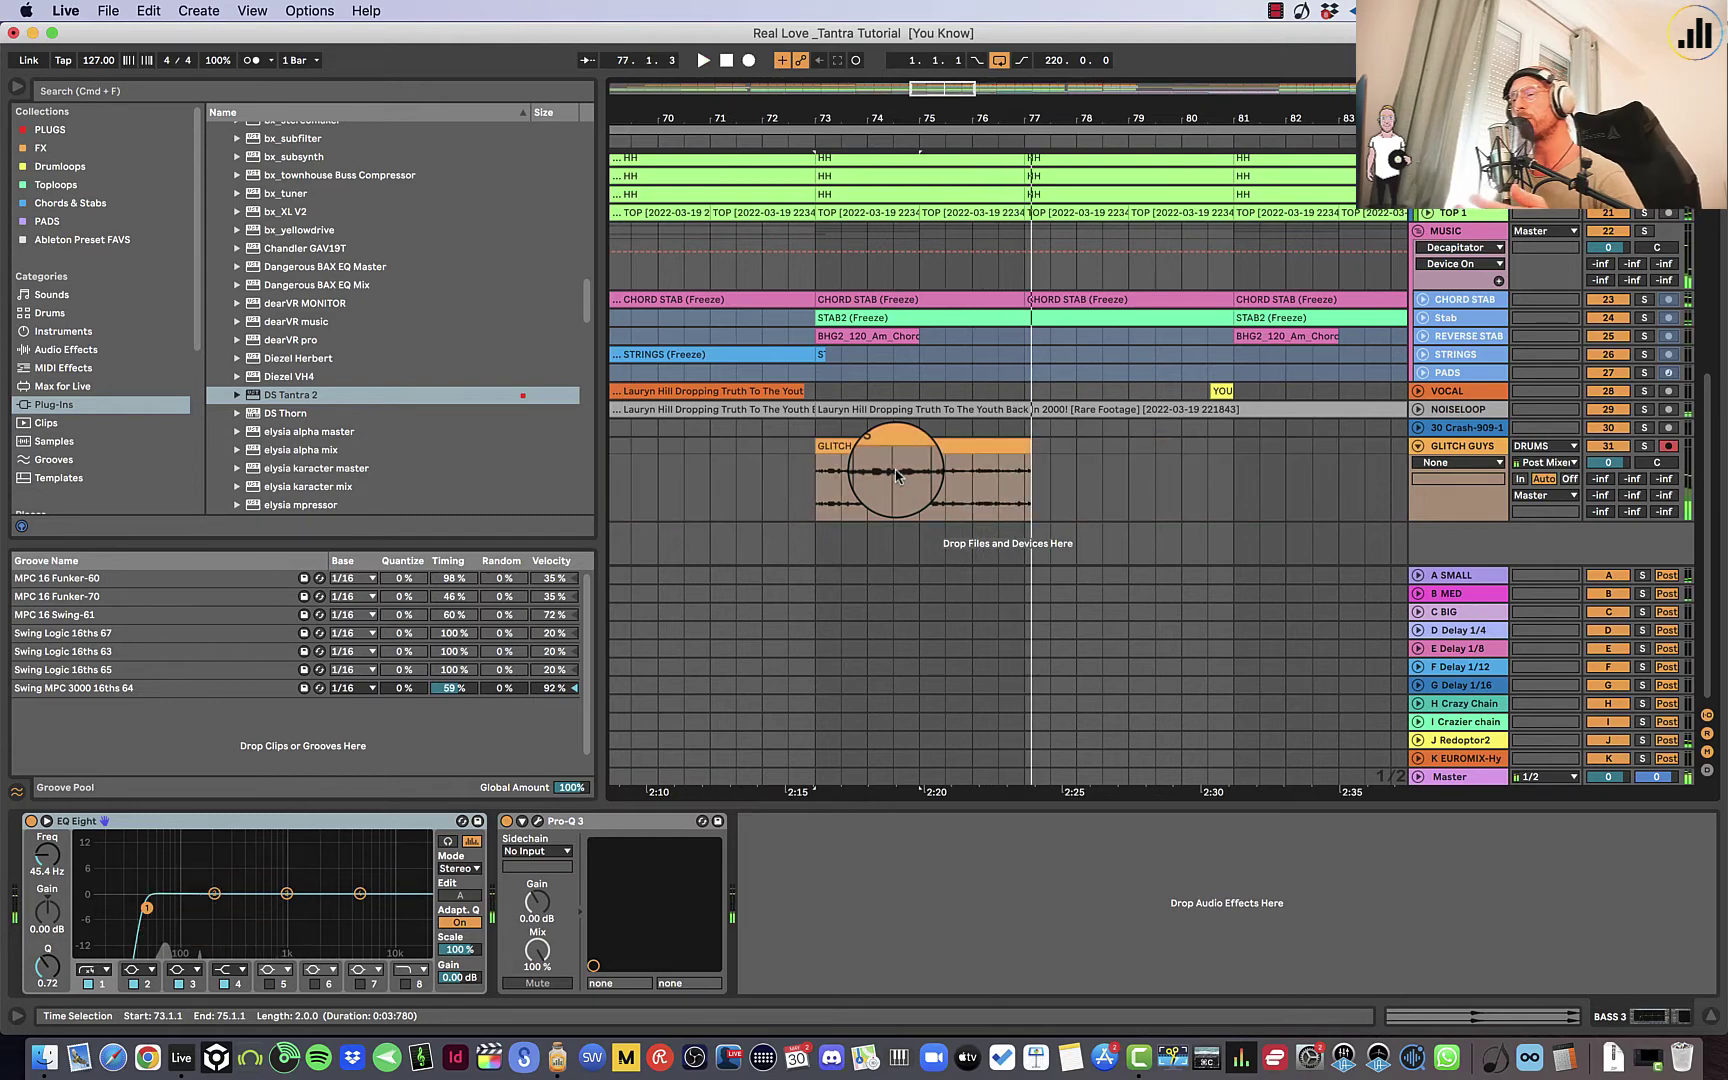
Solo the GLITCH GUYS track and play back the recorded stutter fill.
scroll(1090, 450, up, 10)
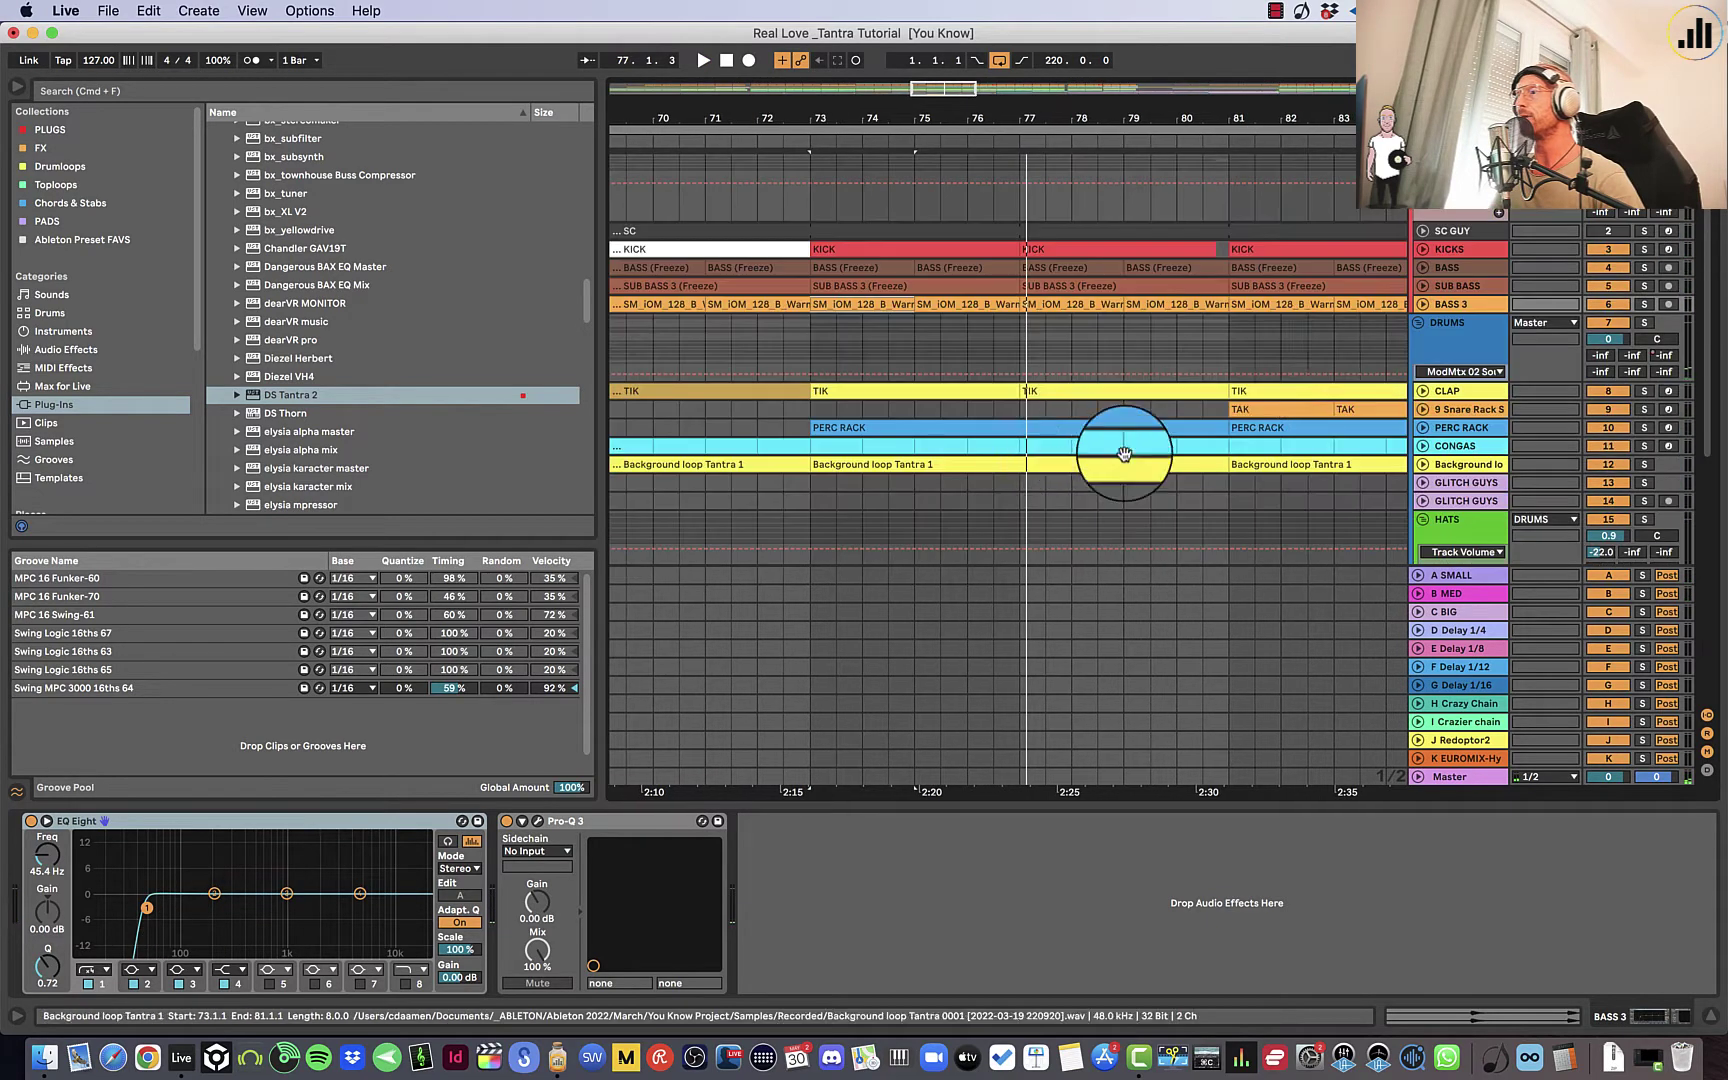
click(1450, 350)
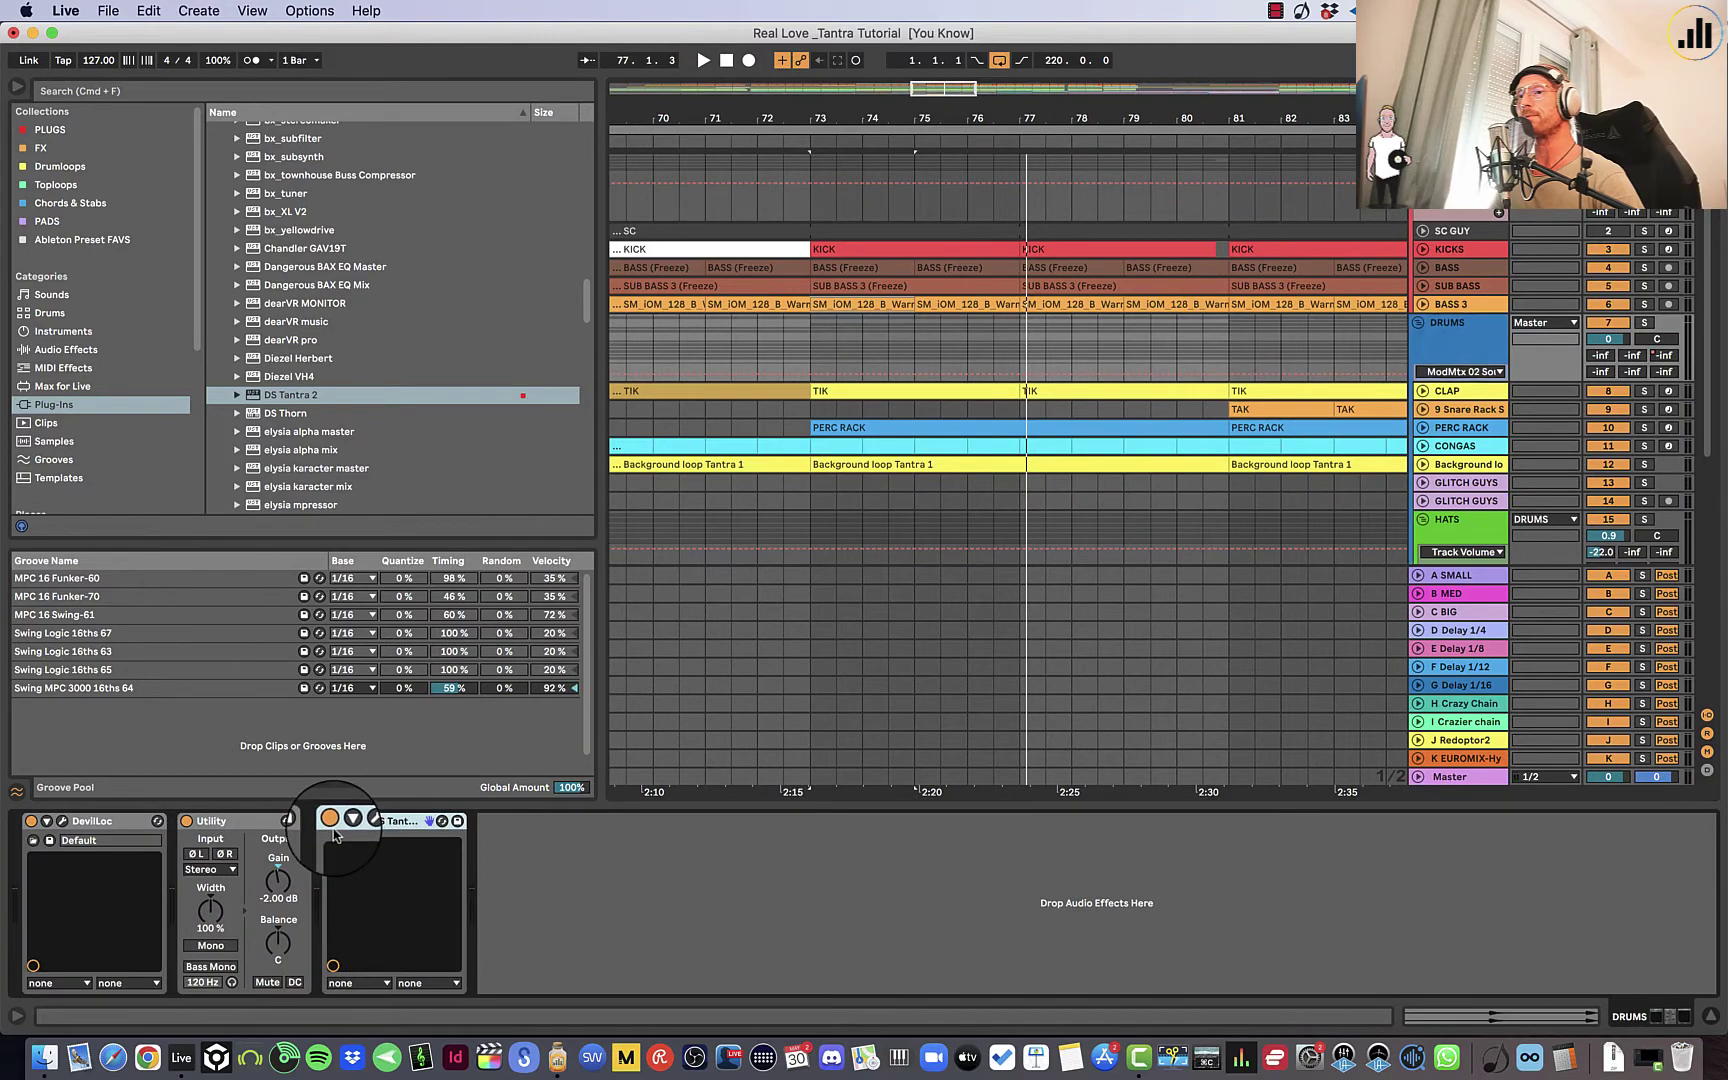
scroll(648, 528, down, 10)
click(771, 501)
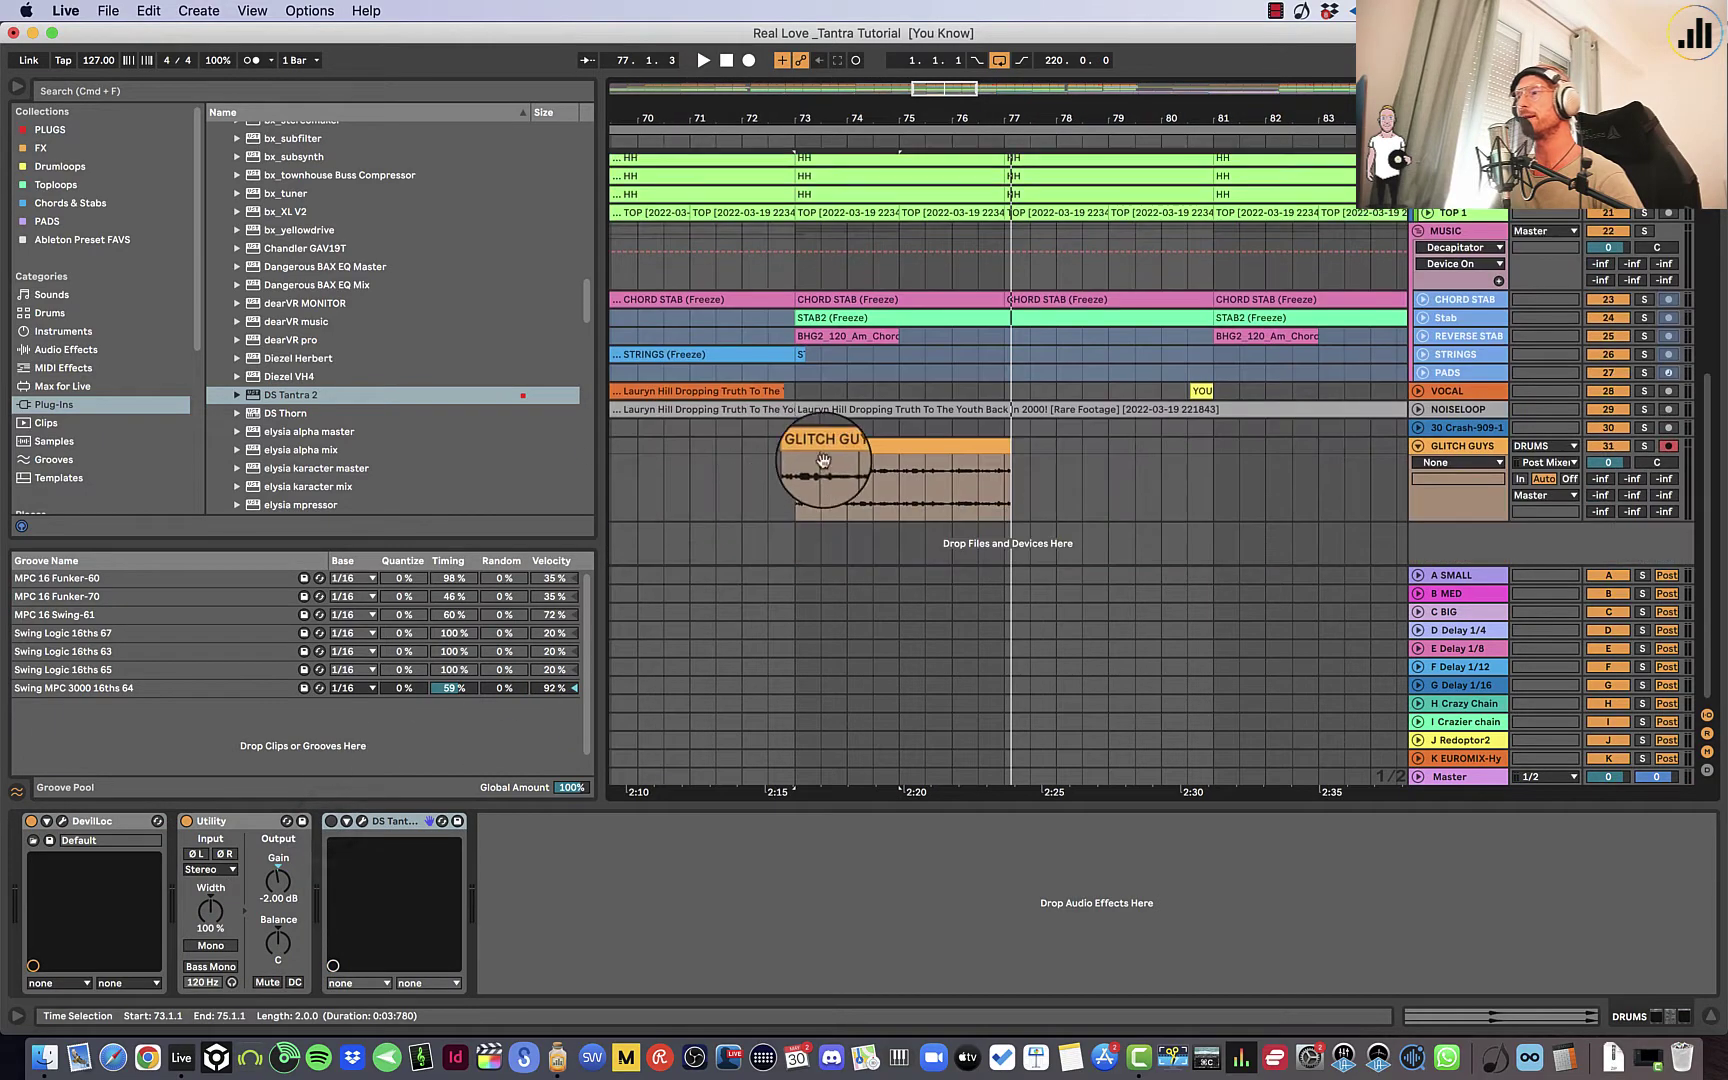
click(1643, 447)
key(space)
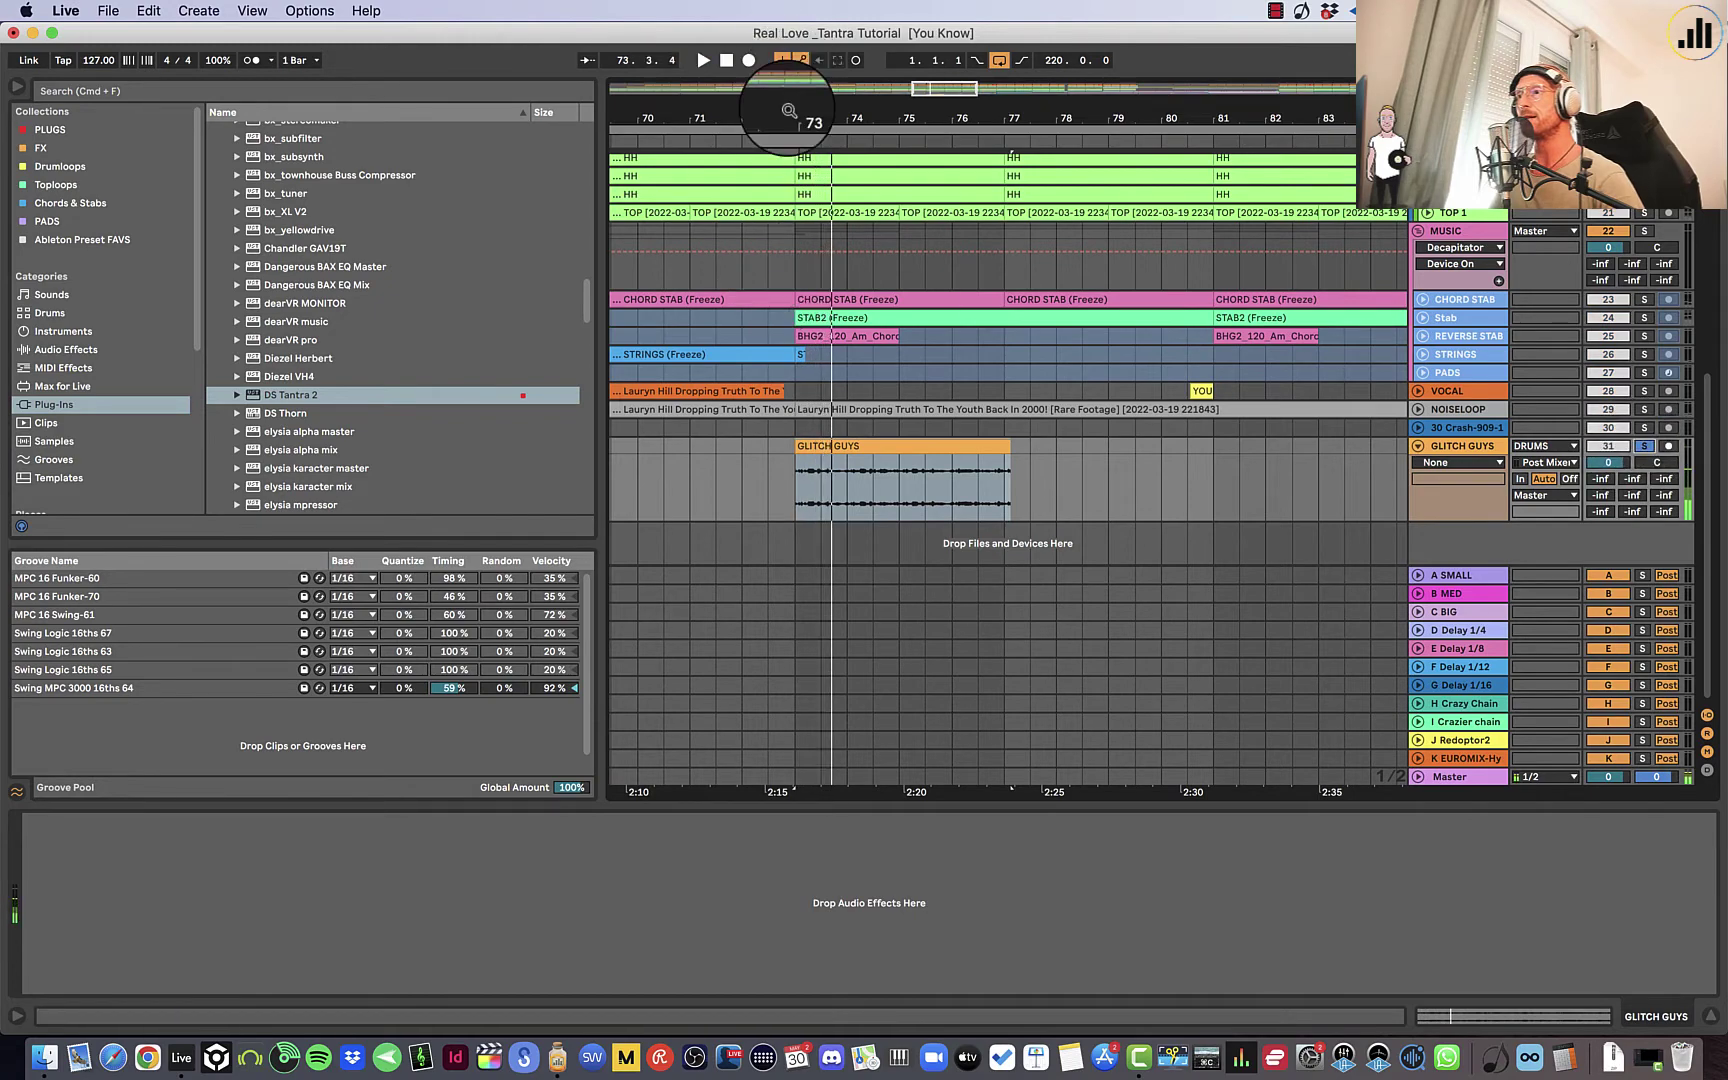
Trim the fill's start to 73.2.2 and delete the section from 73.3.1 to 74.2.1.
drag(787, 110, 787, 112)
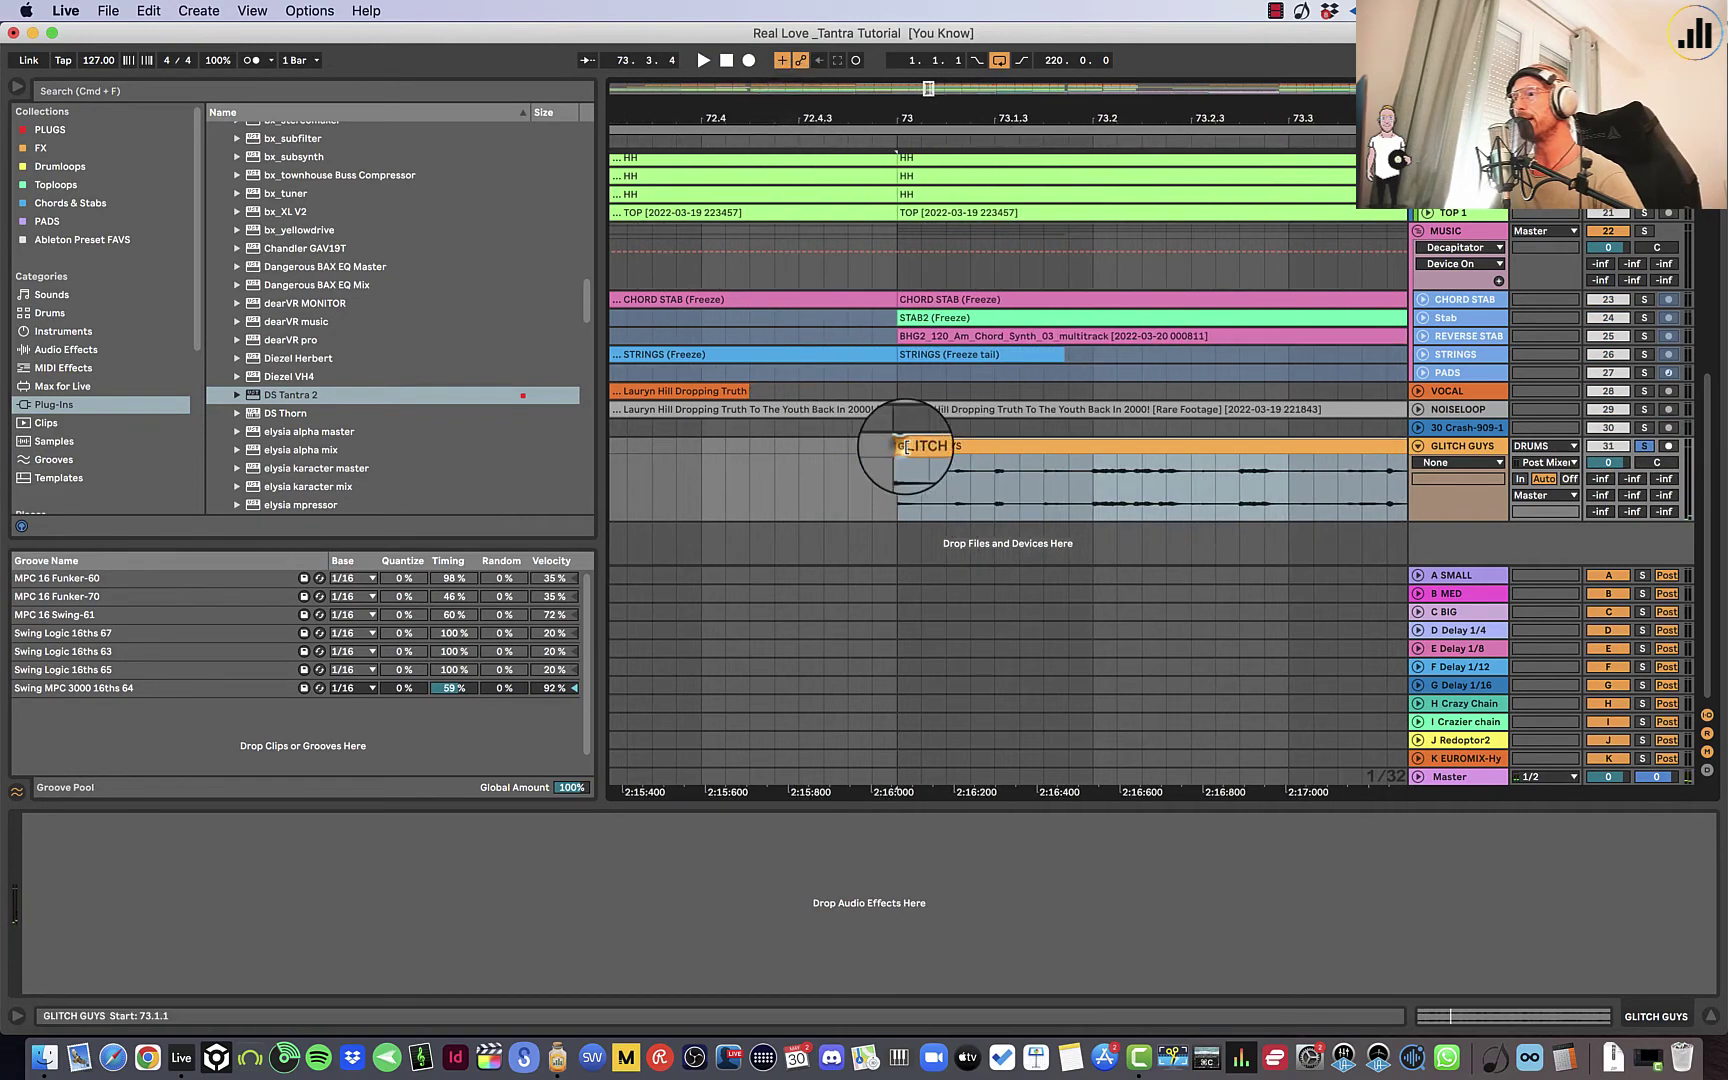
drag(910, 447, 1222, 452)
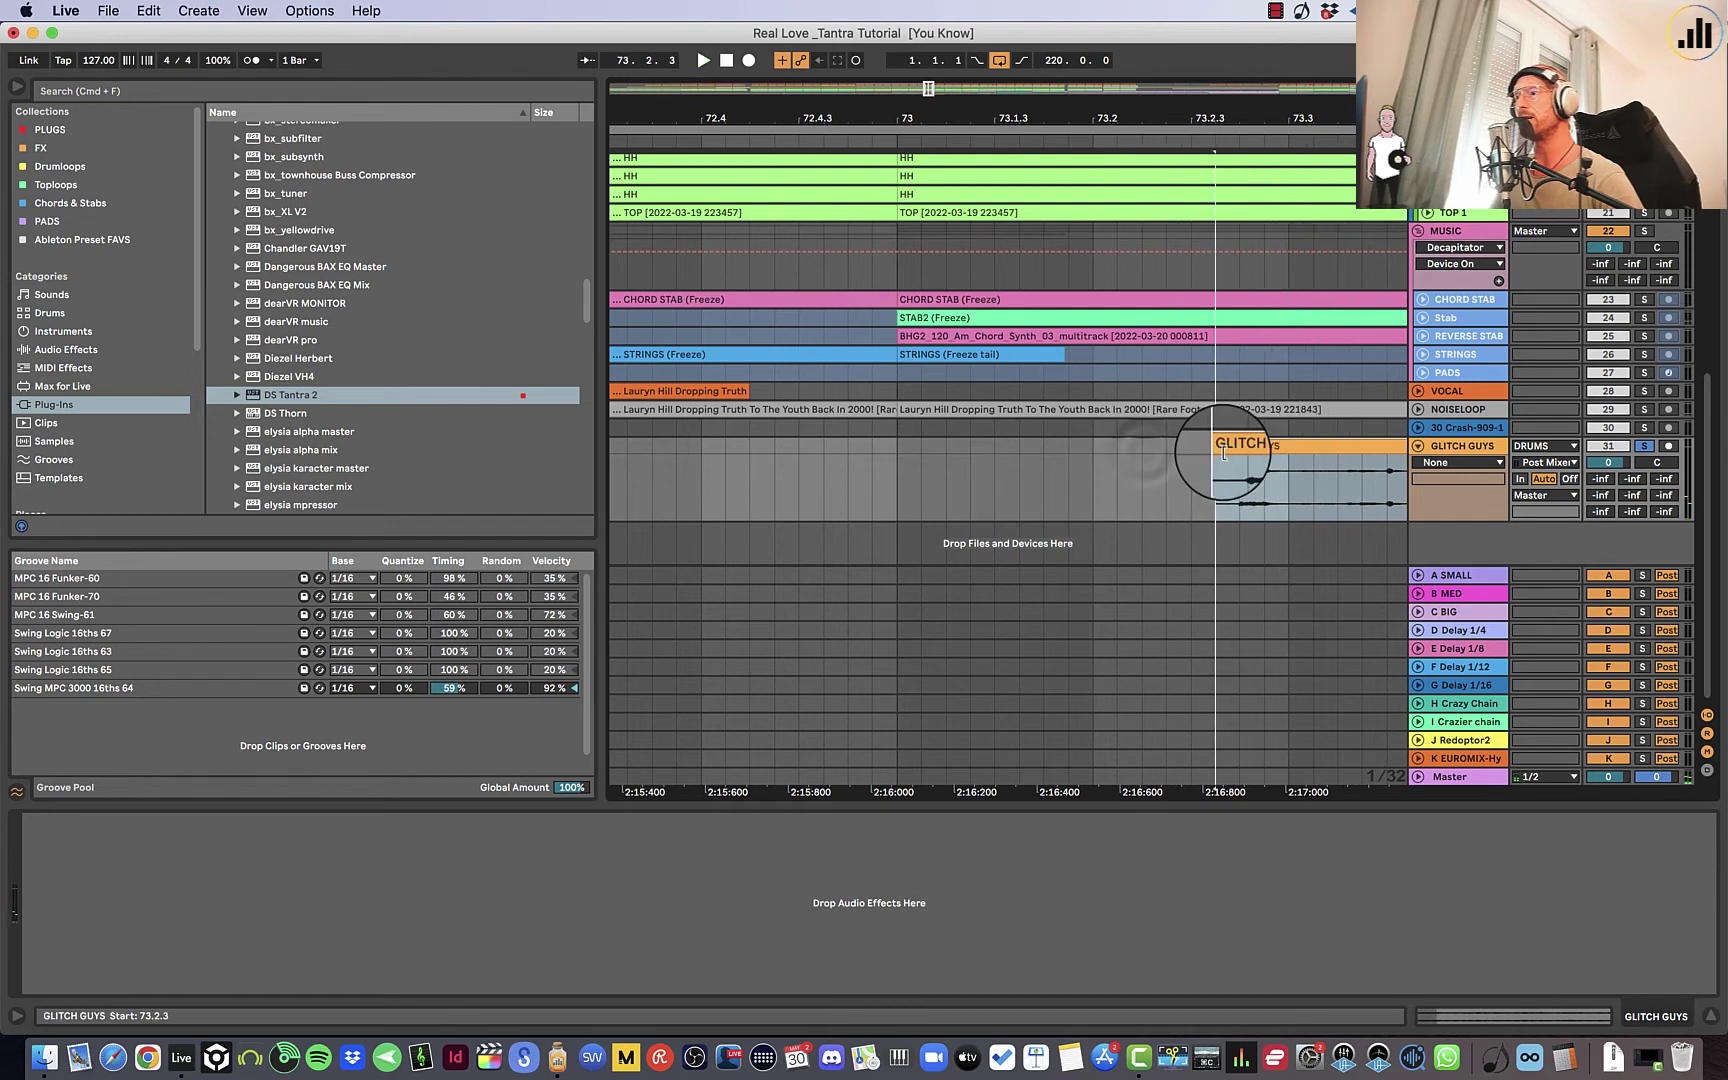
click(1090, 486)
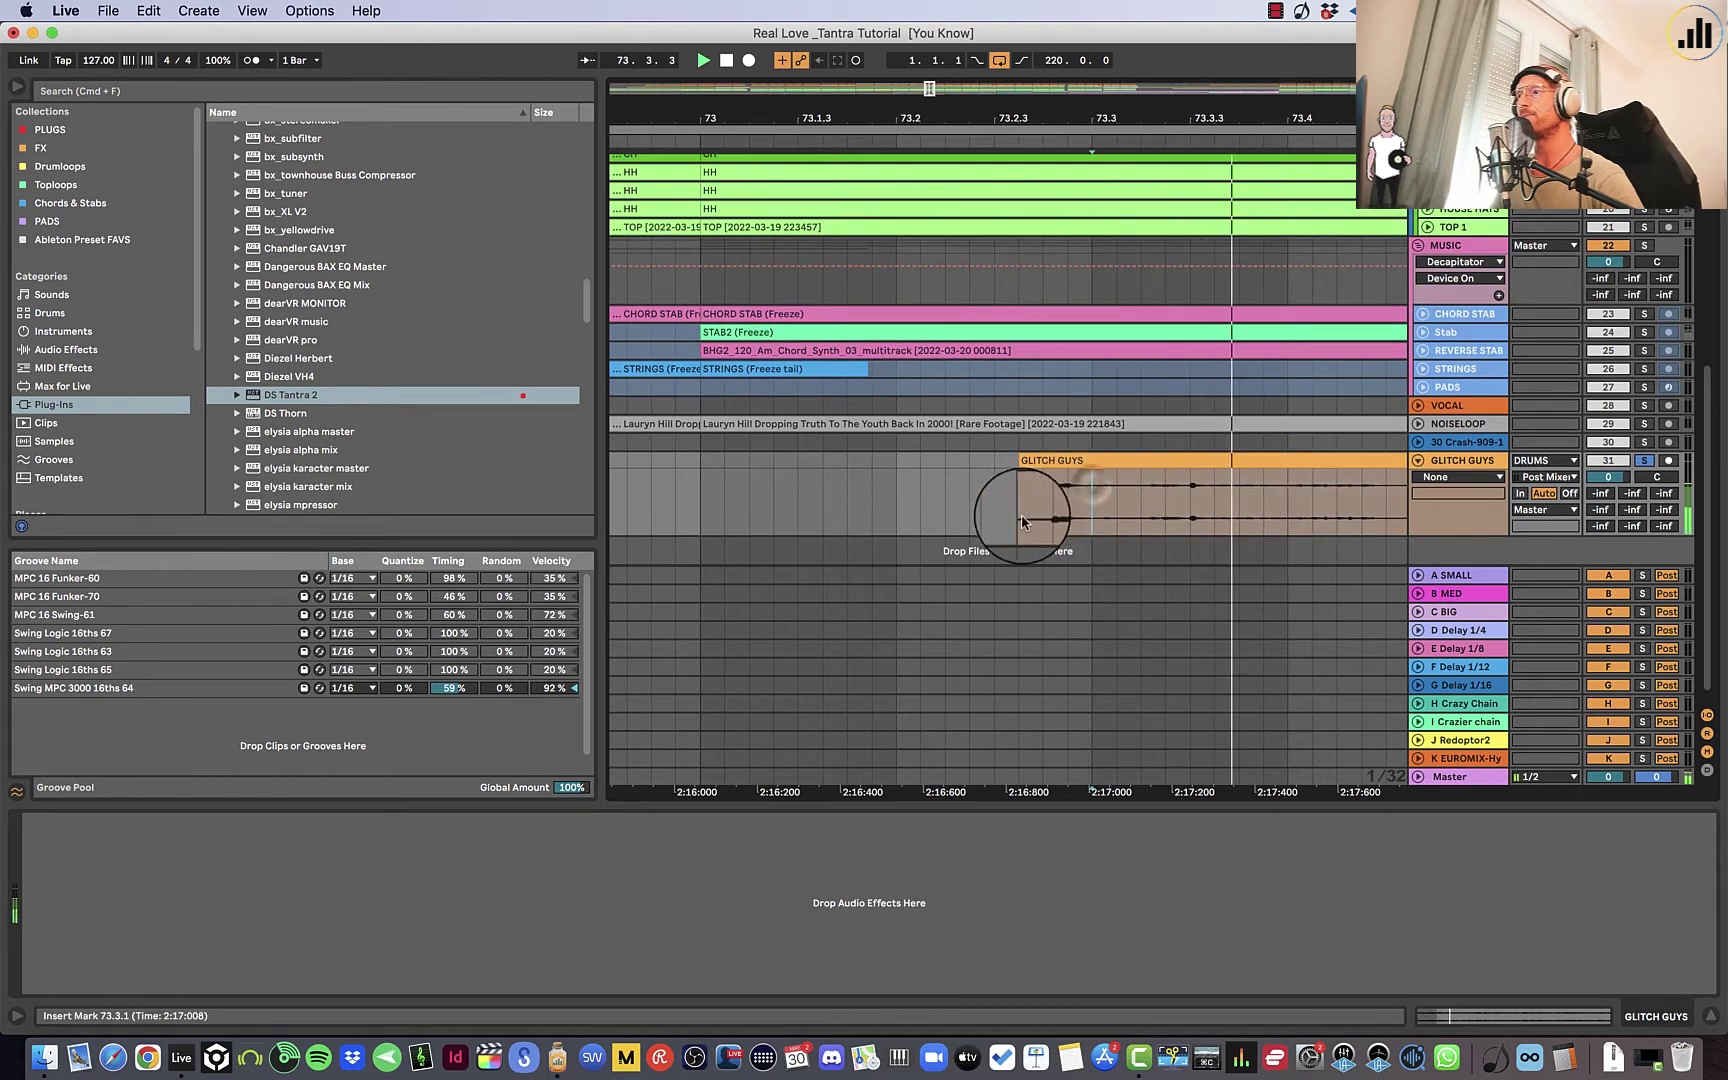
drag(1107, 112, 1107, 106)
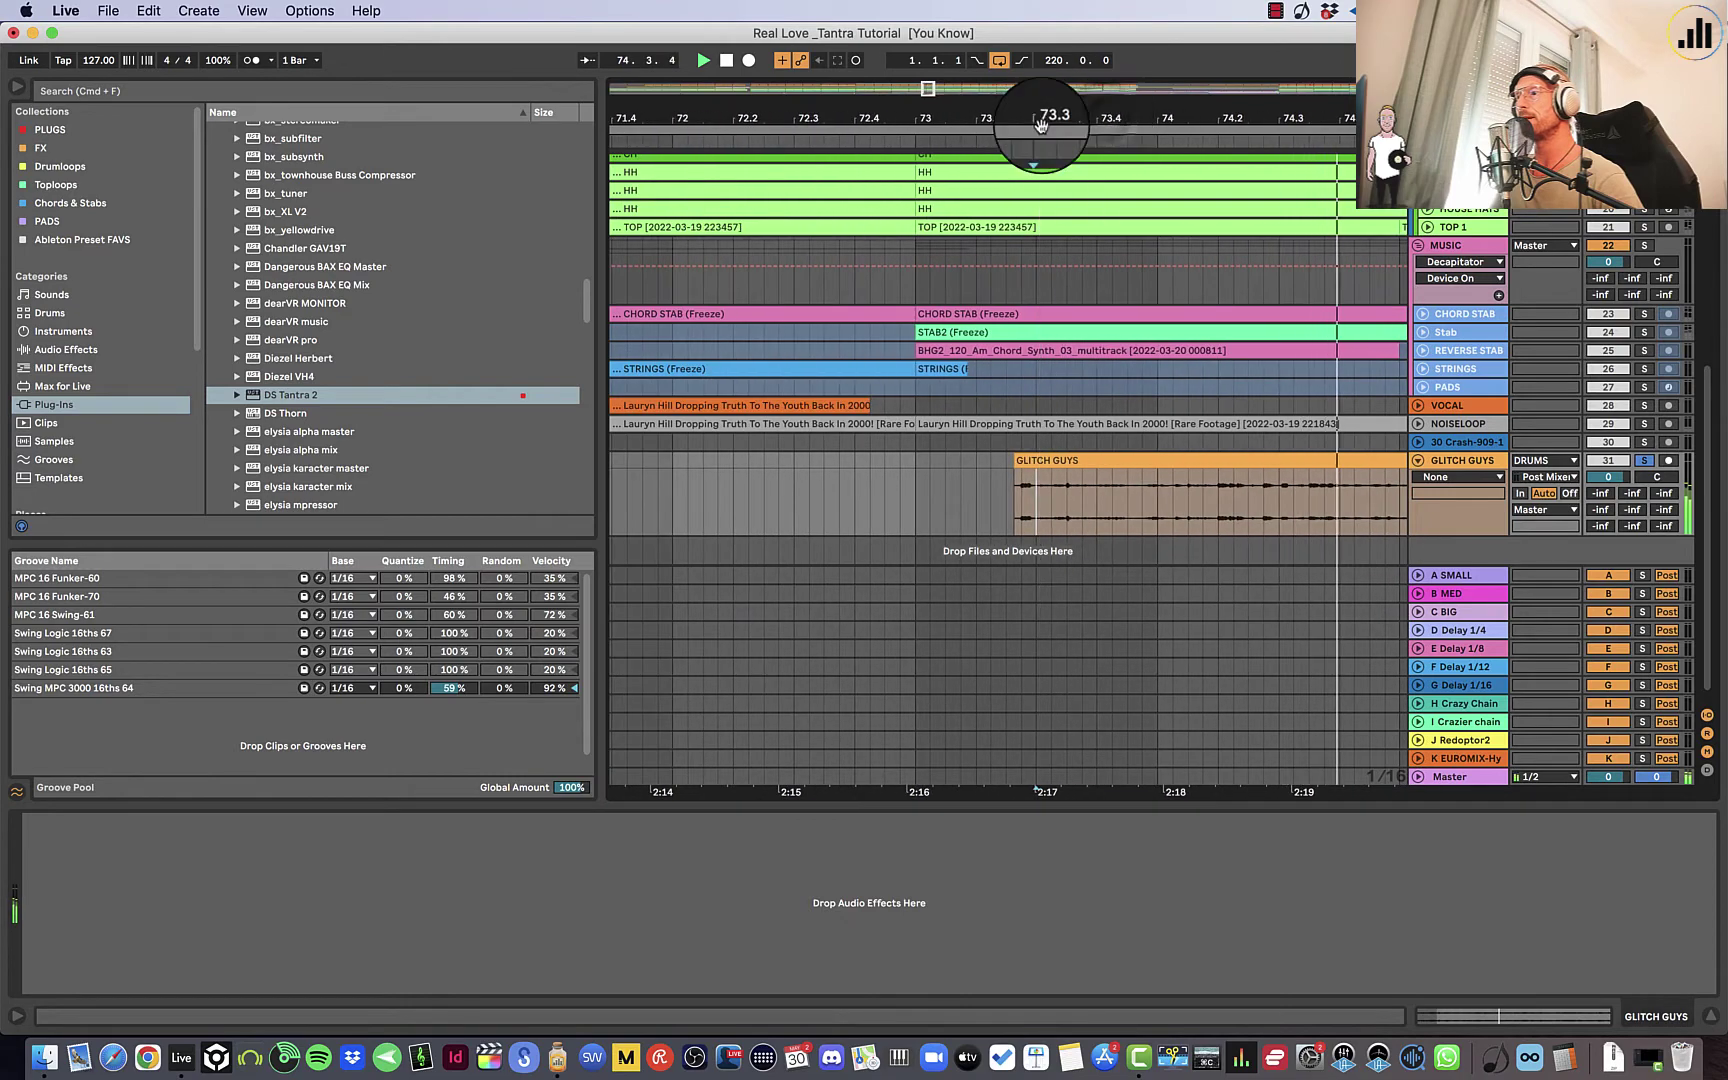
key(space)
drag(1038, 488, 1218, 472)
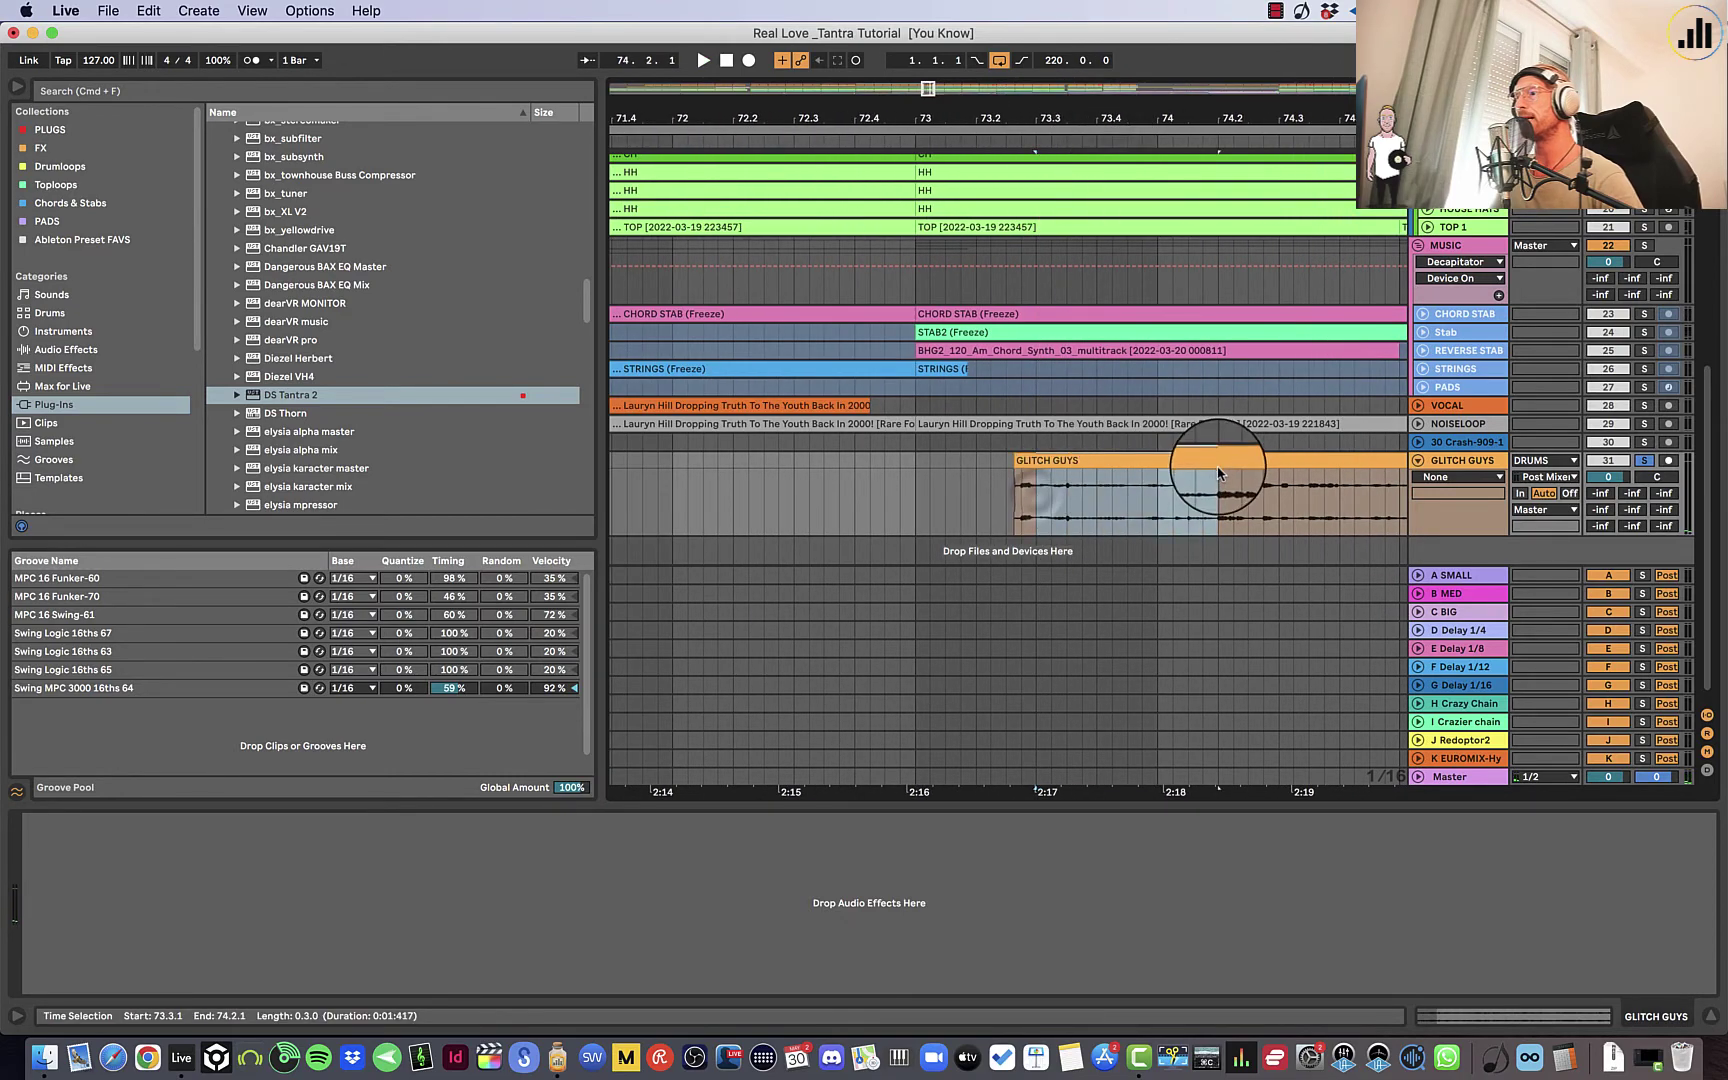
key(Delete)
Move the slice earlier, delete the trailing leftover clip, unsolo, and select bars 73–74.
key(space)
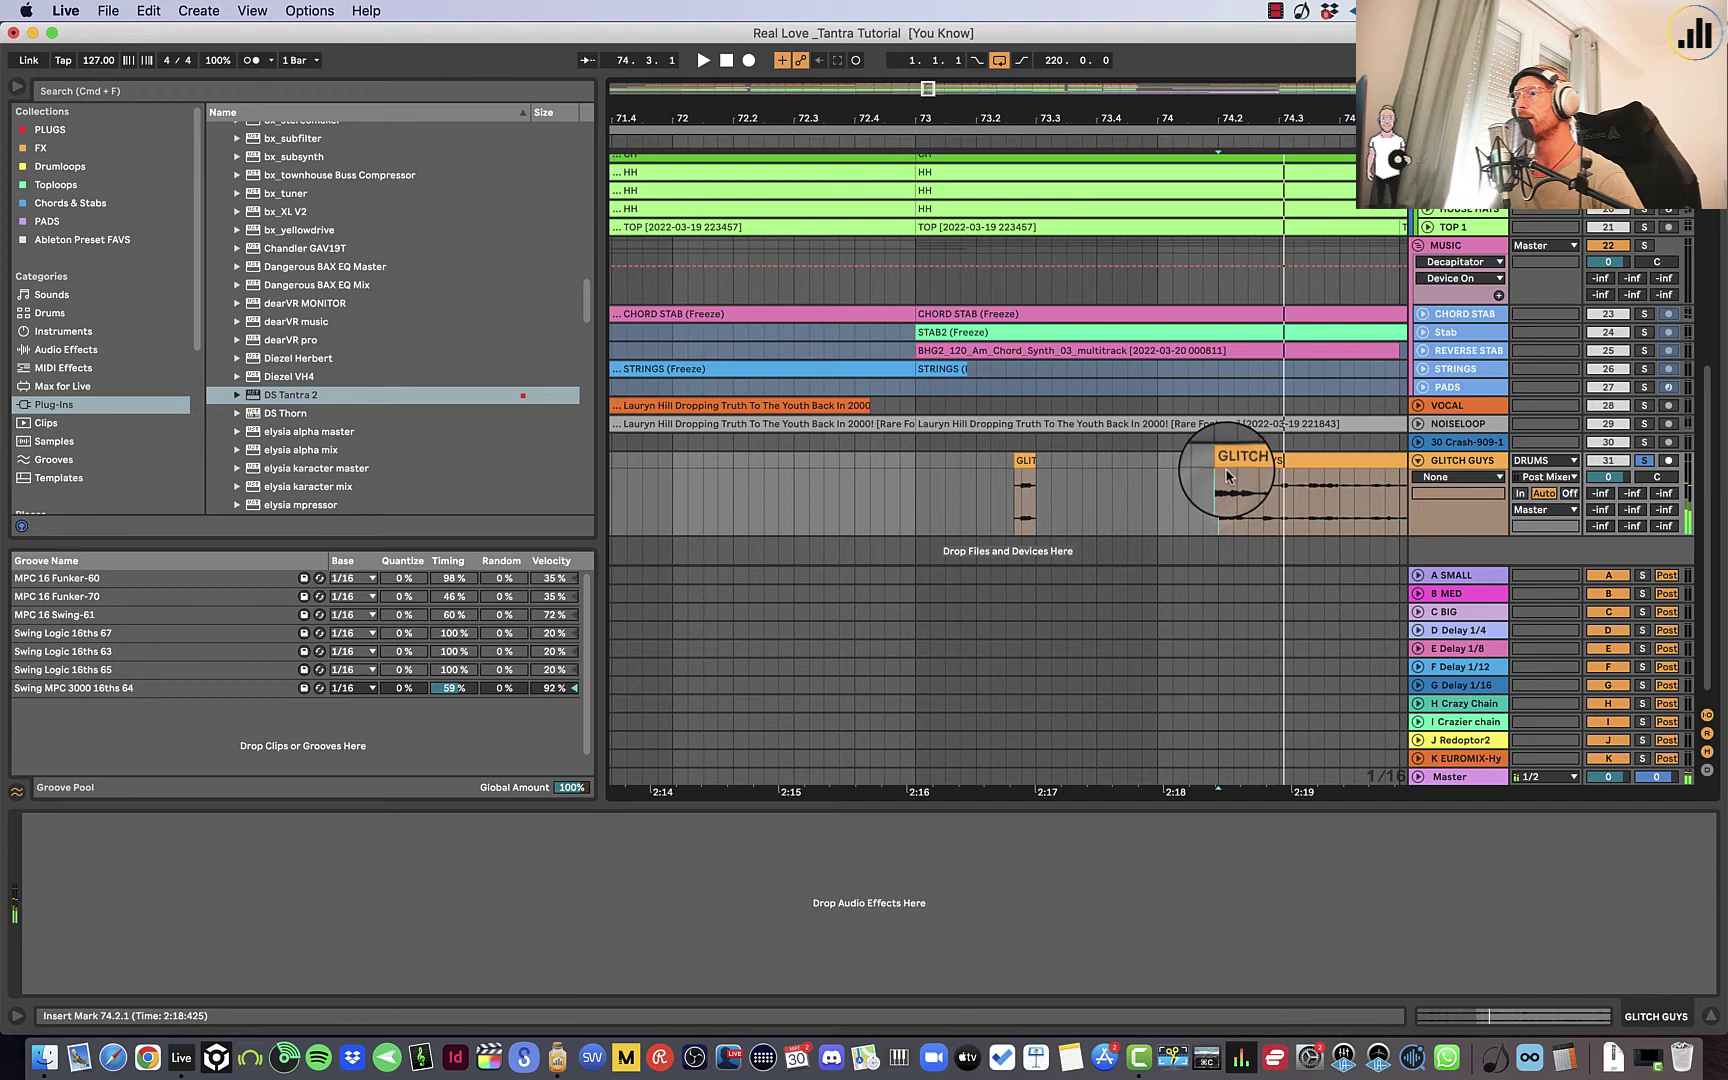
drag(1246, 470, 1156, 470)
click(1252, 470)
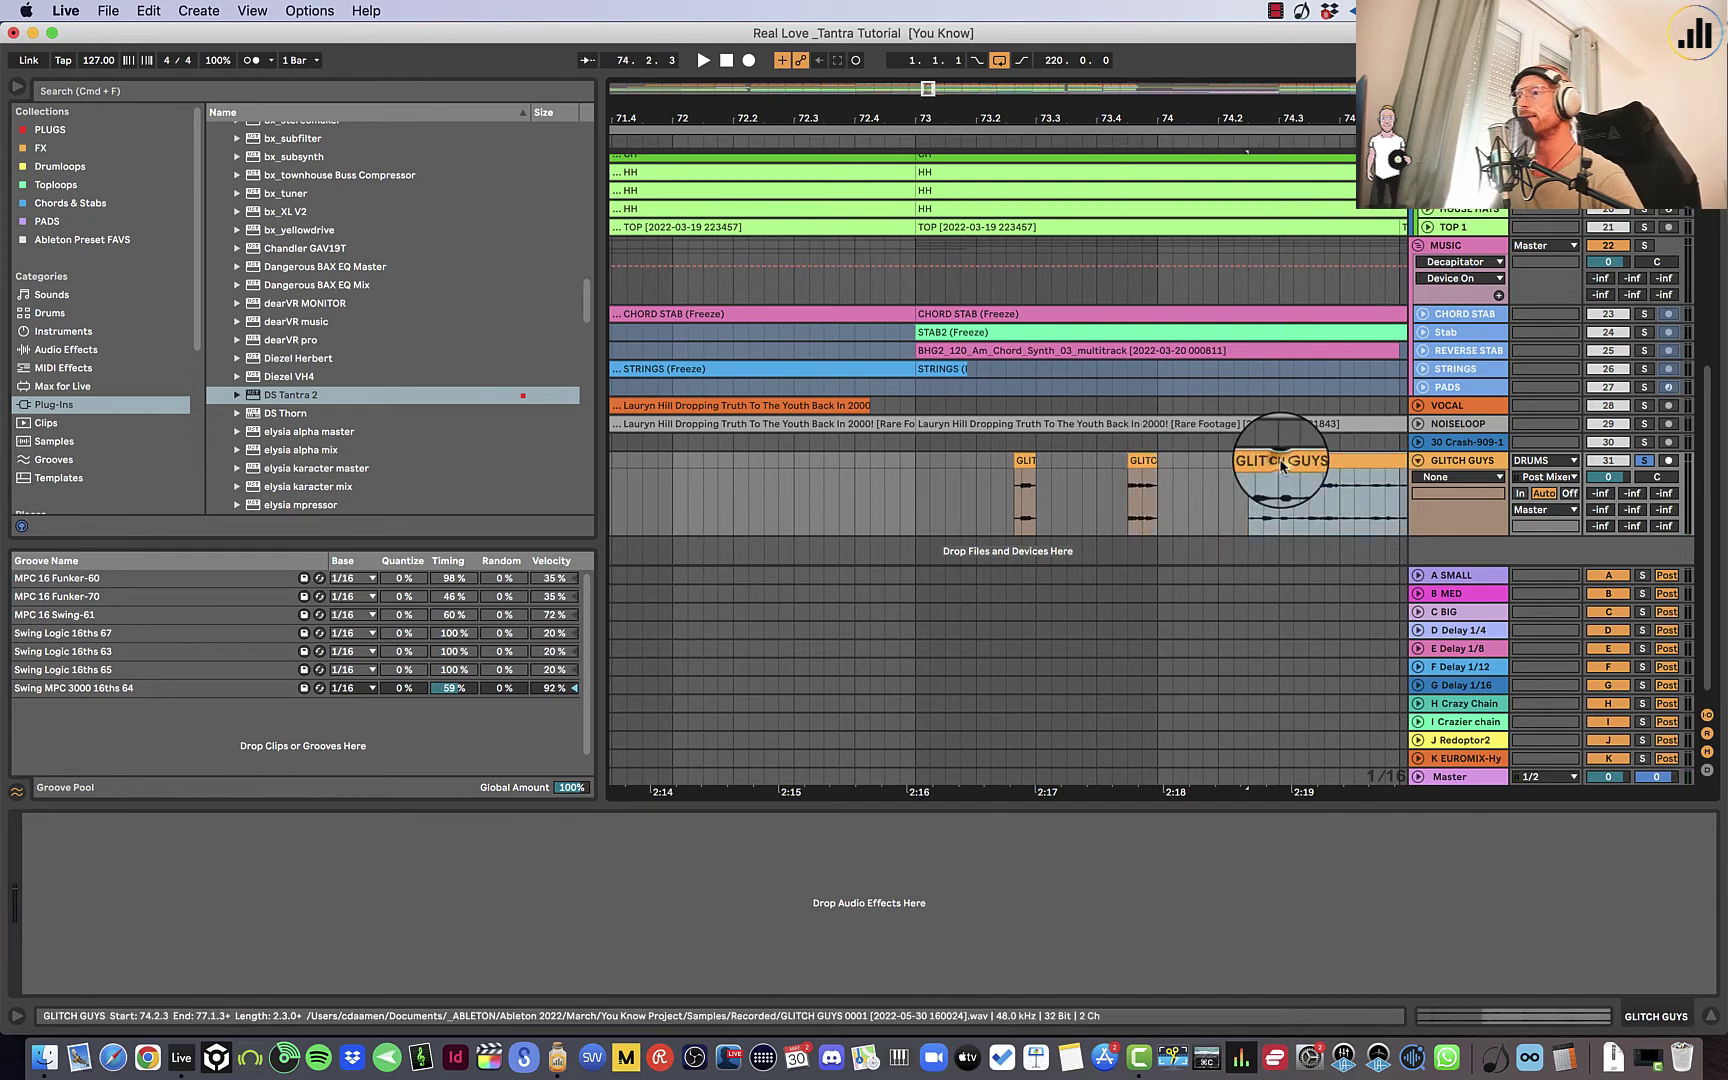
key(Delete)
click(915, 470)
click(1642, 462)
key(space)
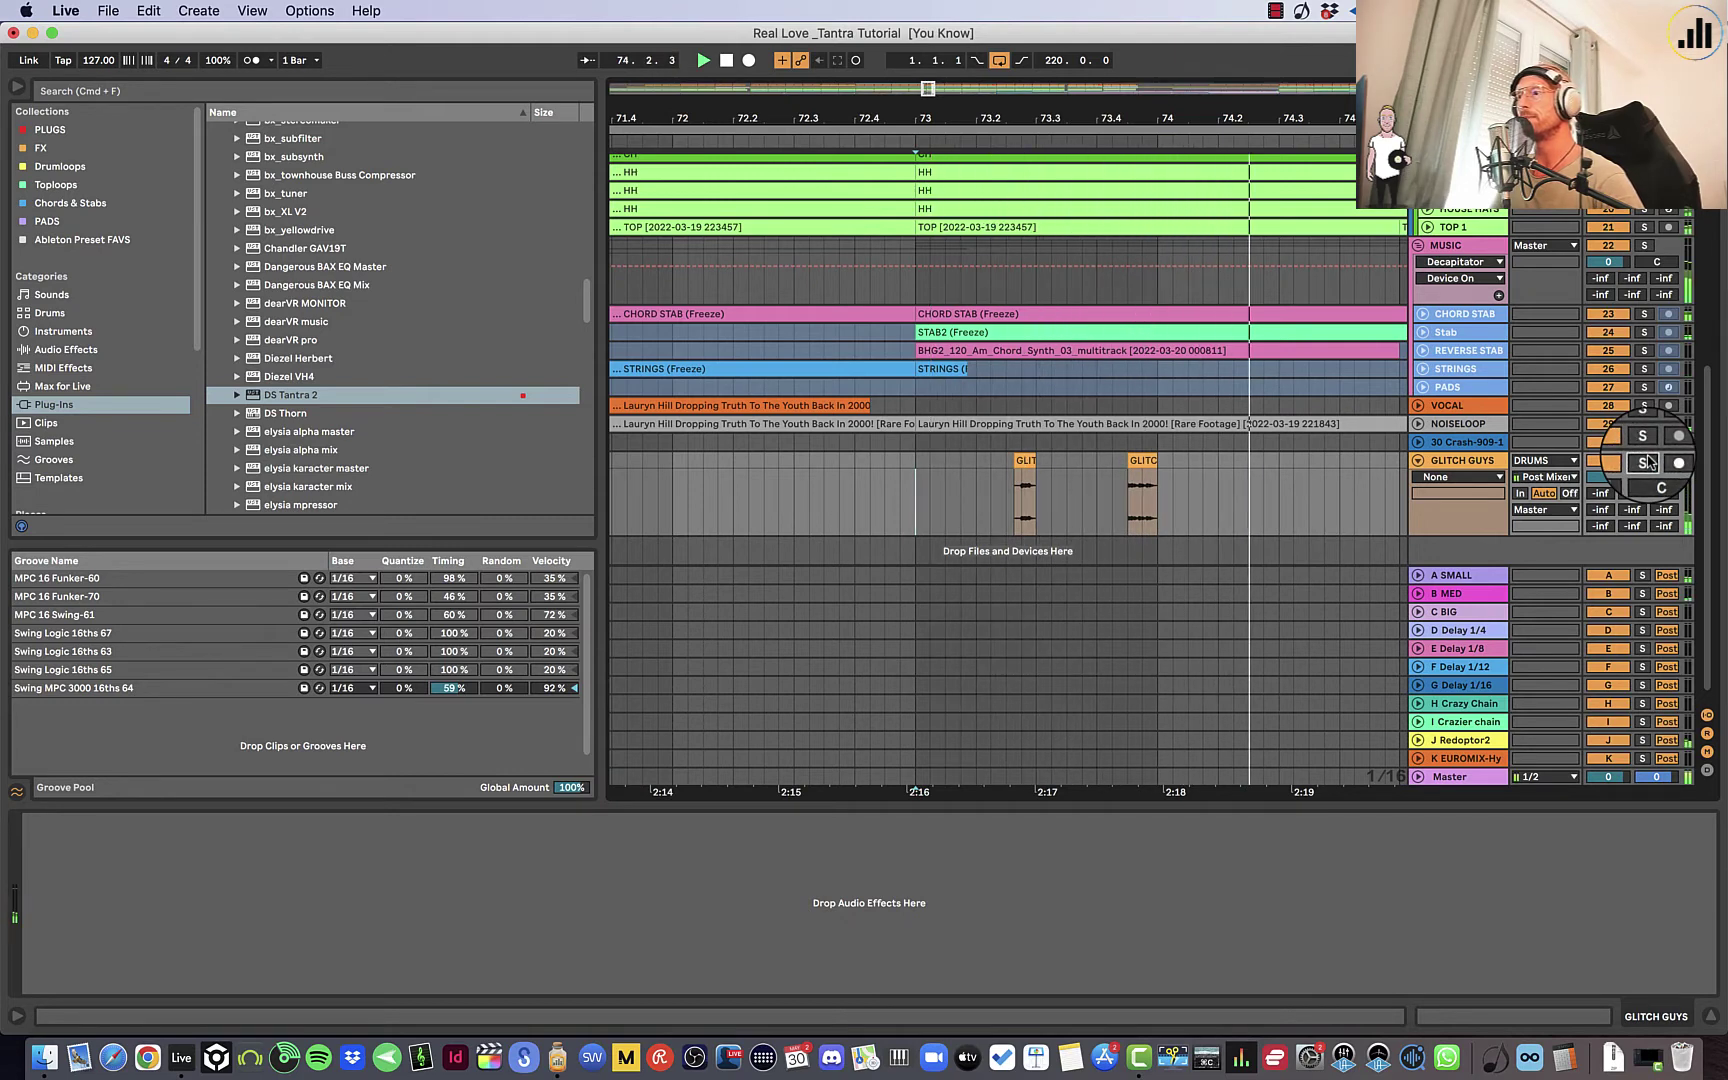
key(space)
drag(1157, 480, 908, 472)
Consolidate the bar 73–74 selection into one clip, duplicate it, and play from bar 73.
key(super+j)
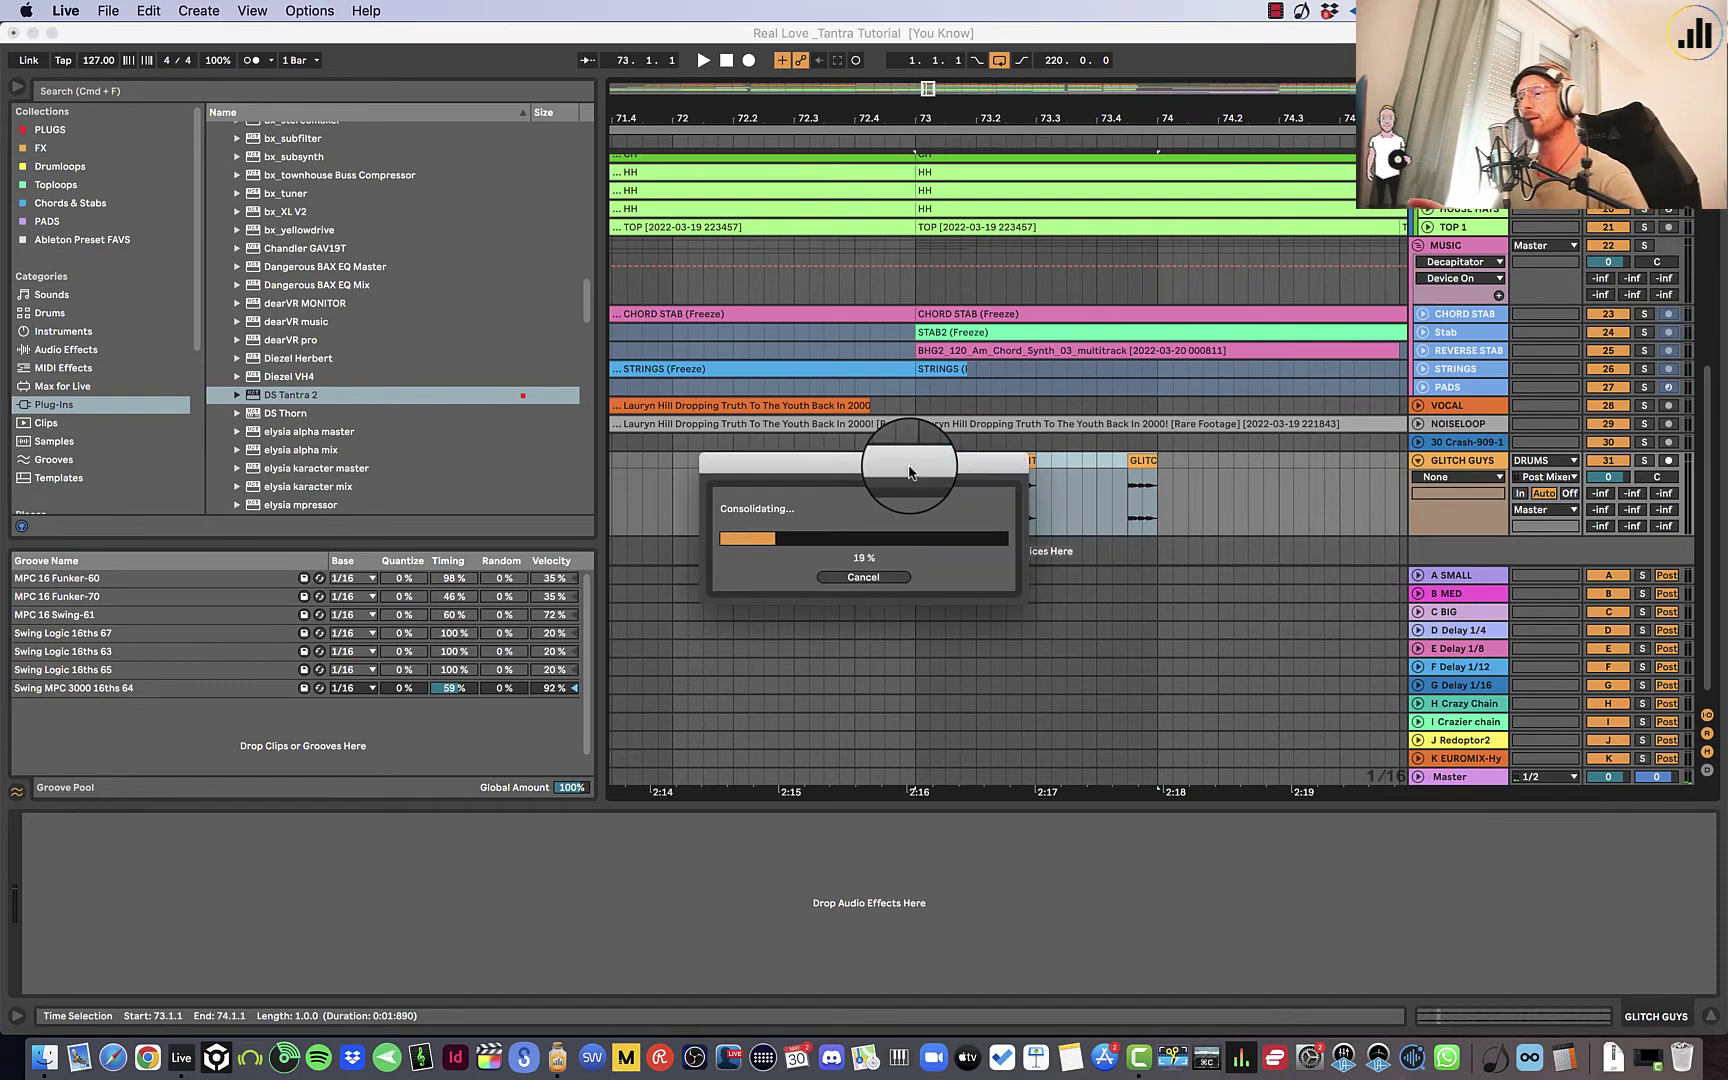
key(super+d)
key(super+d)
key(super+d)
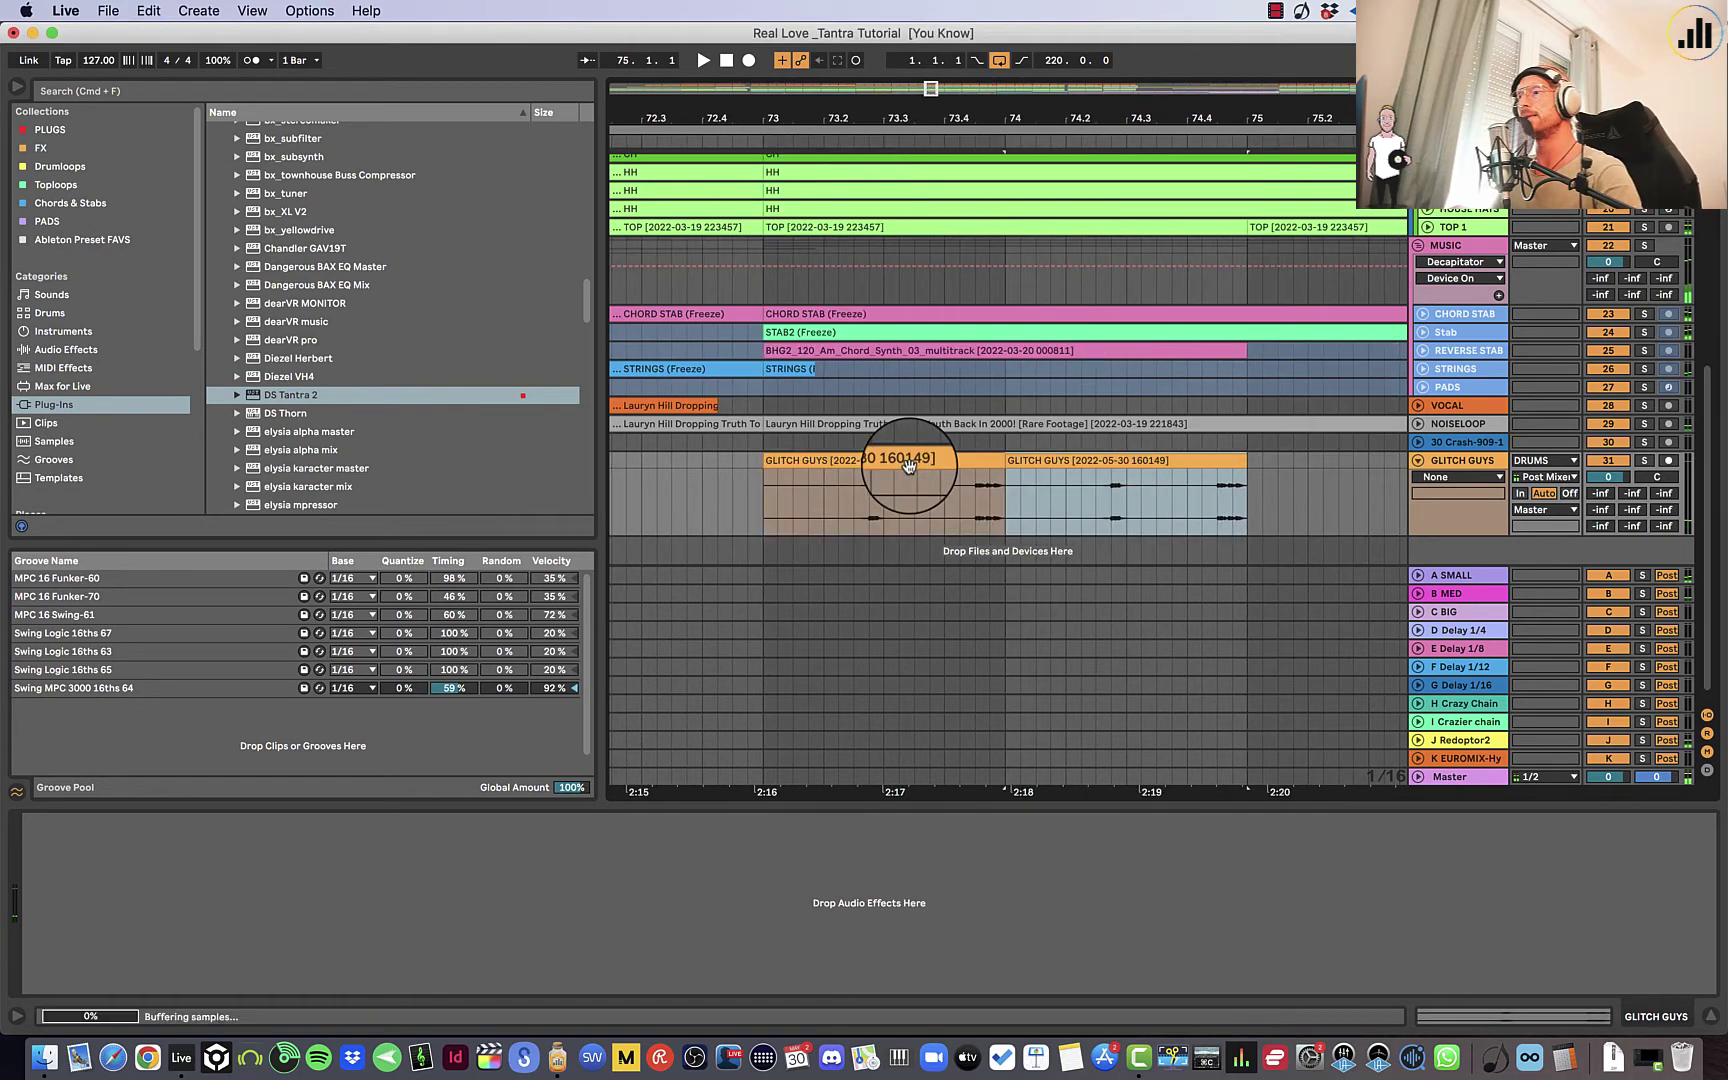
drag(906, 127, 899, 135)
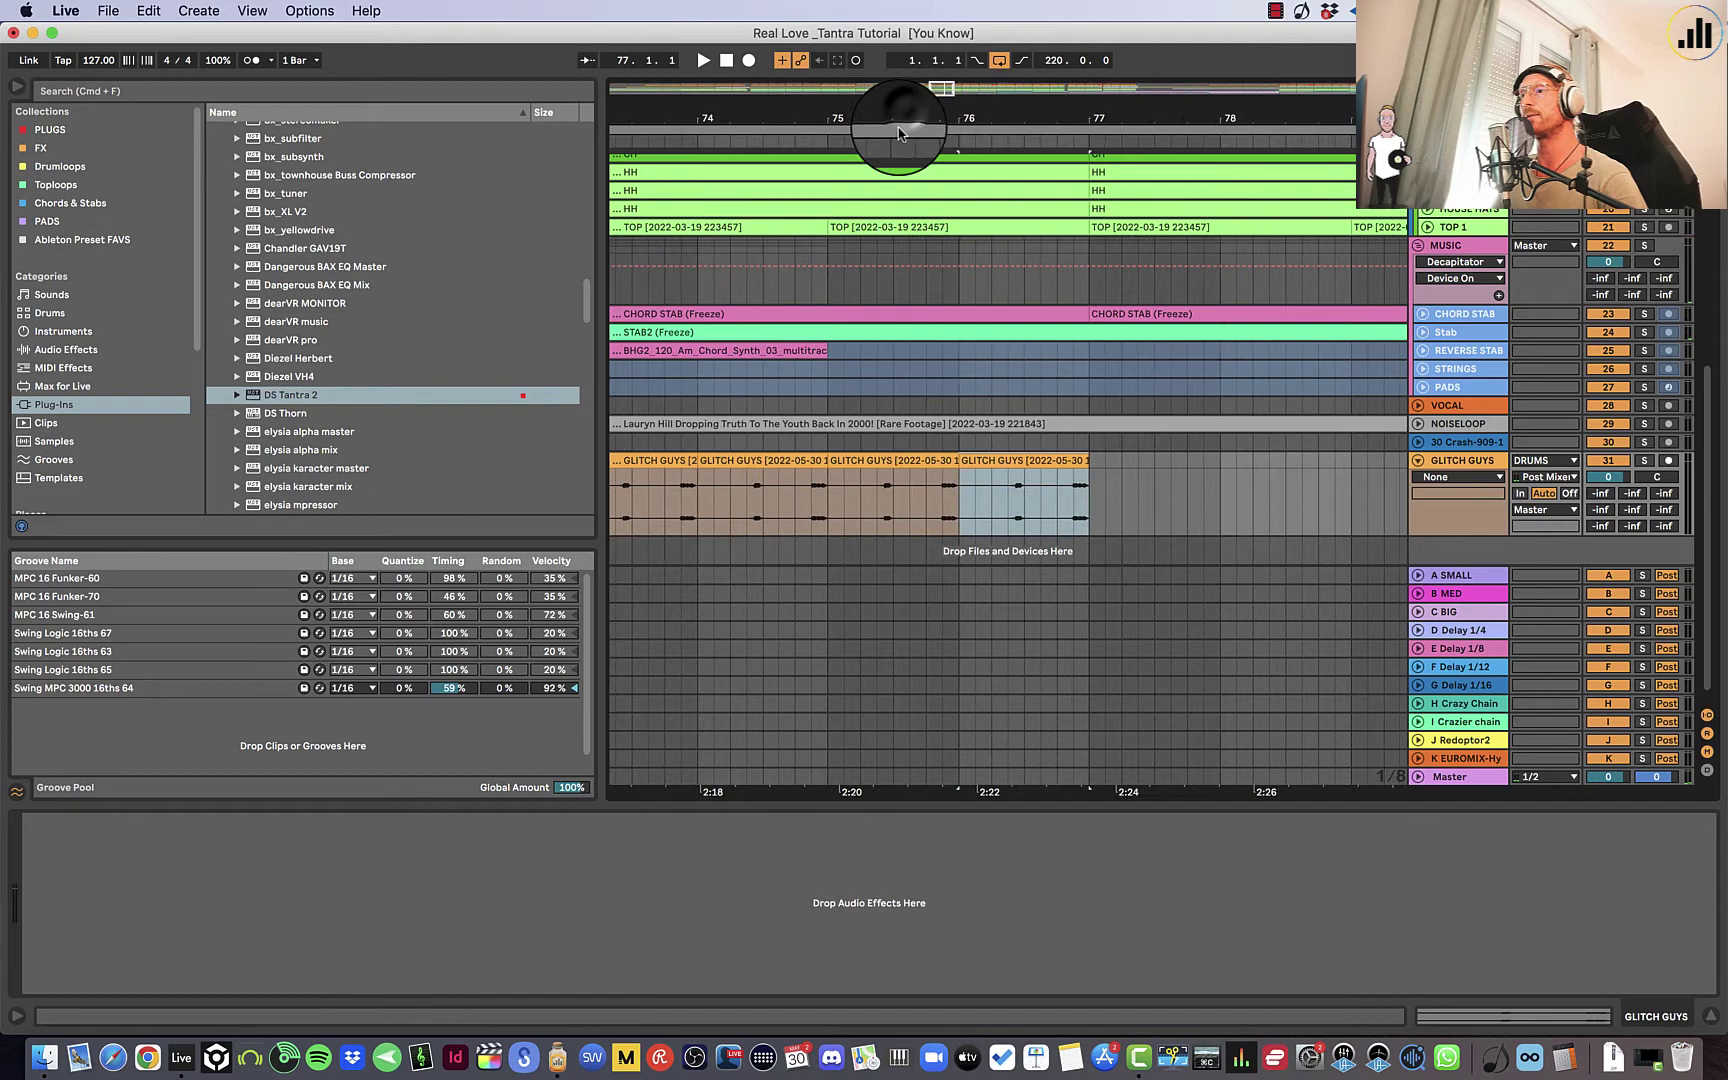
scroll(629, 528, down, 1)
click(990, 447)
key(space)
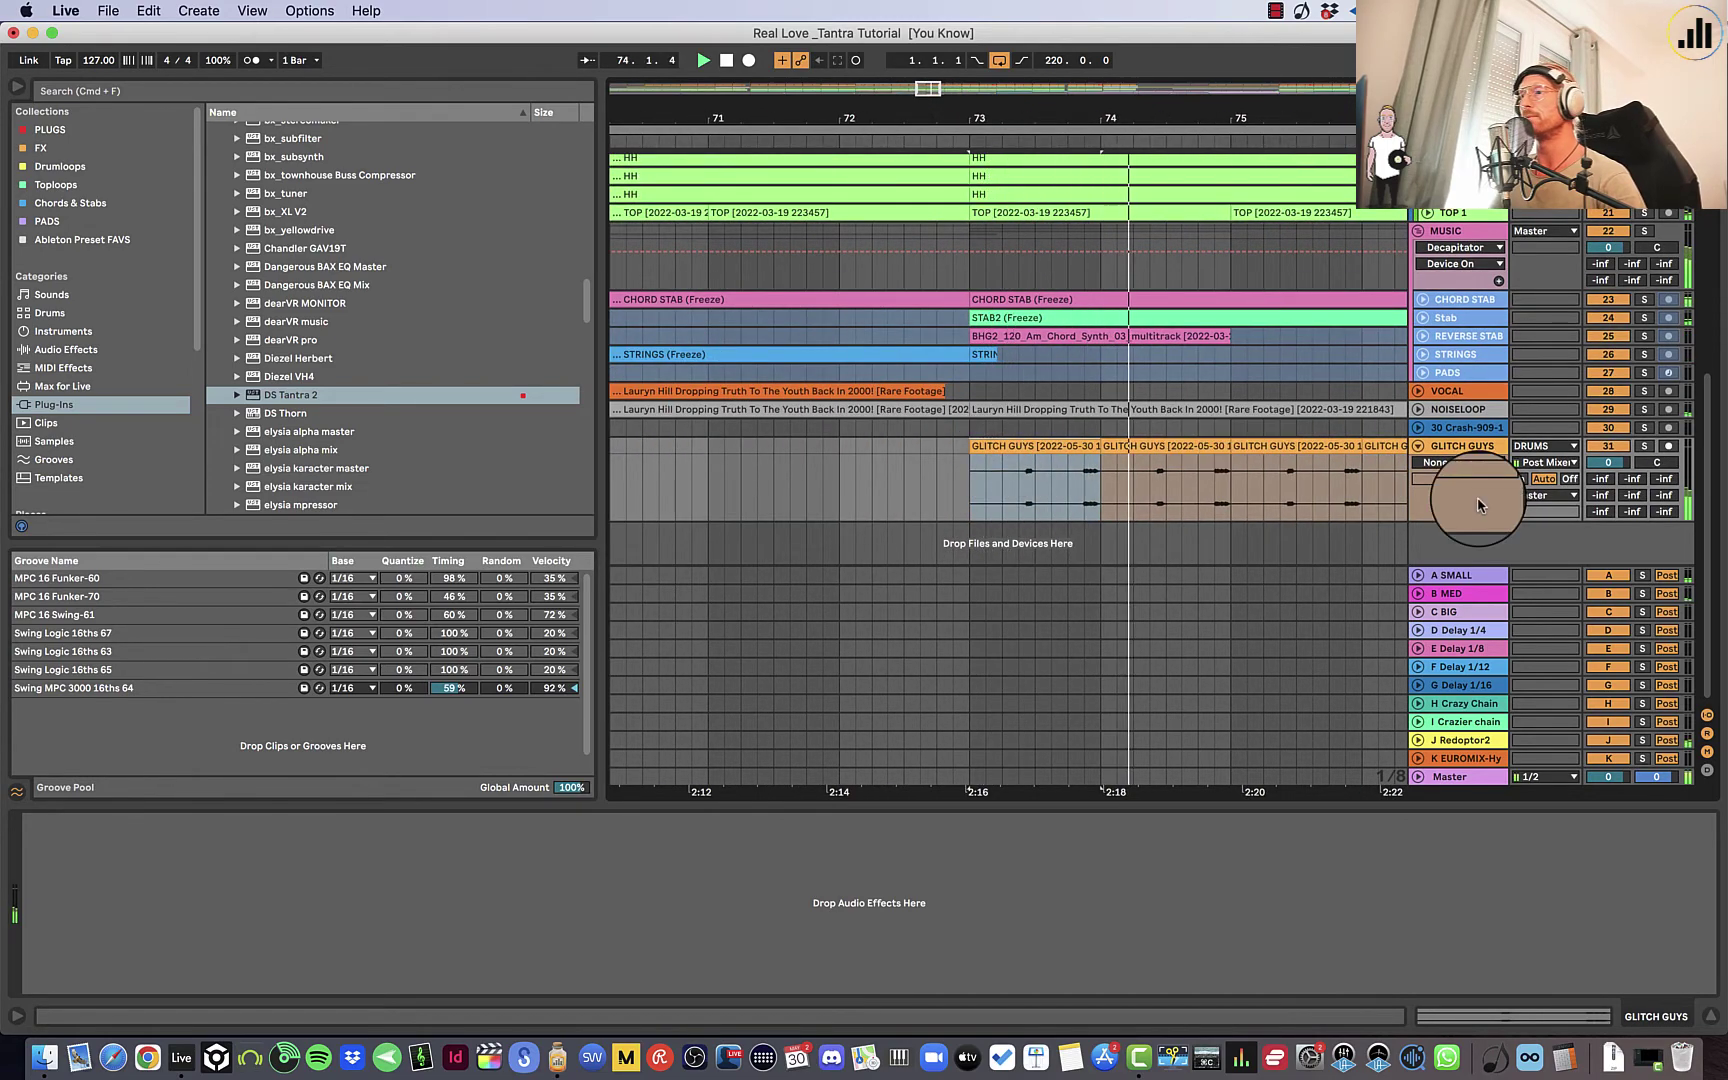
Compare the glitch clips at bars 73 and 74 by playing each, then reselect bar 73.
click(1156, 462)
key(space)
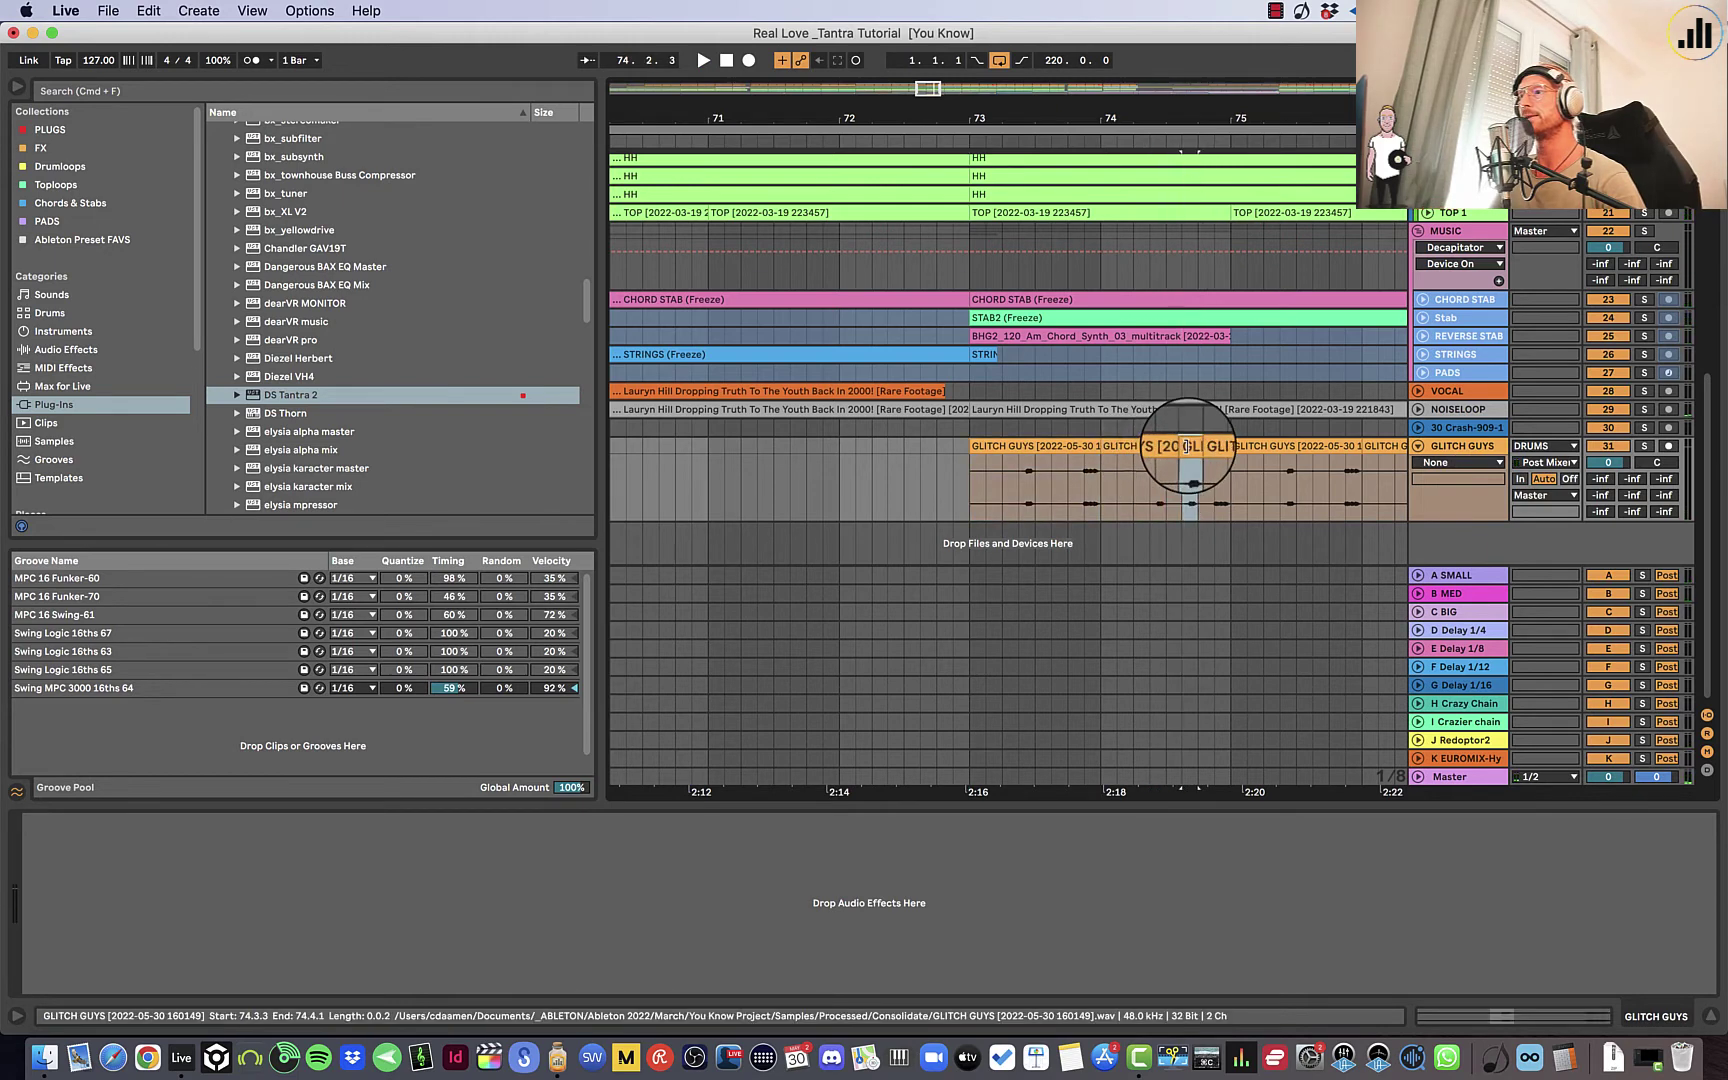
click(1012, 447)
key(space)
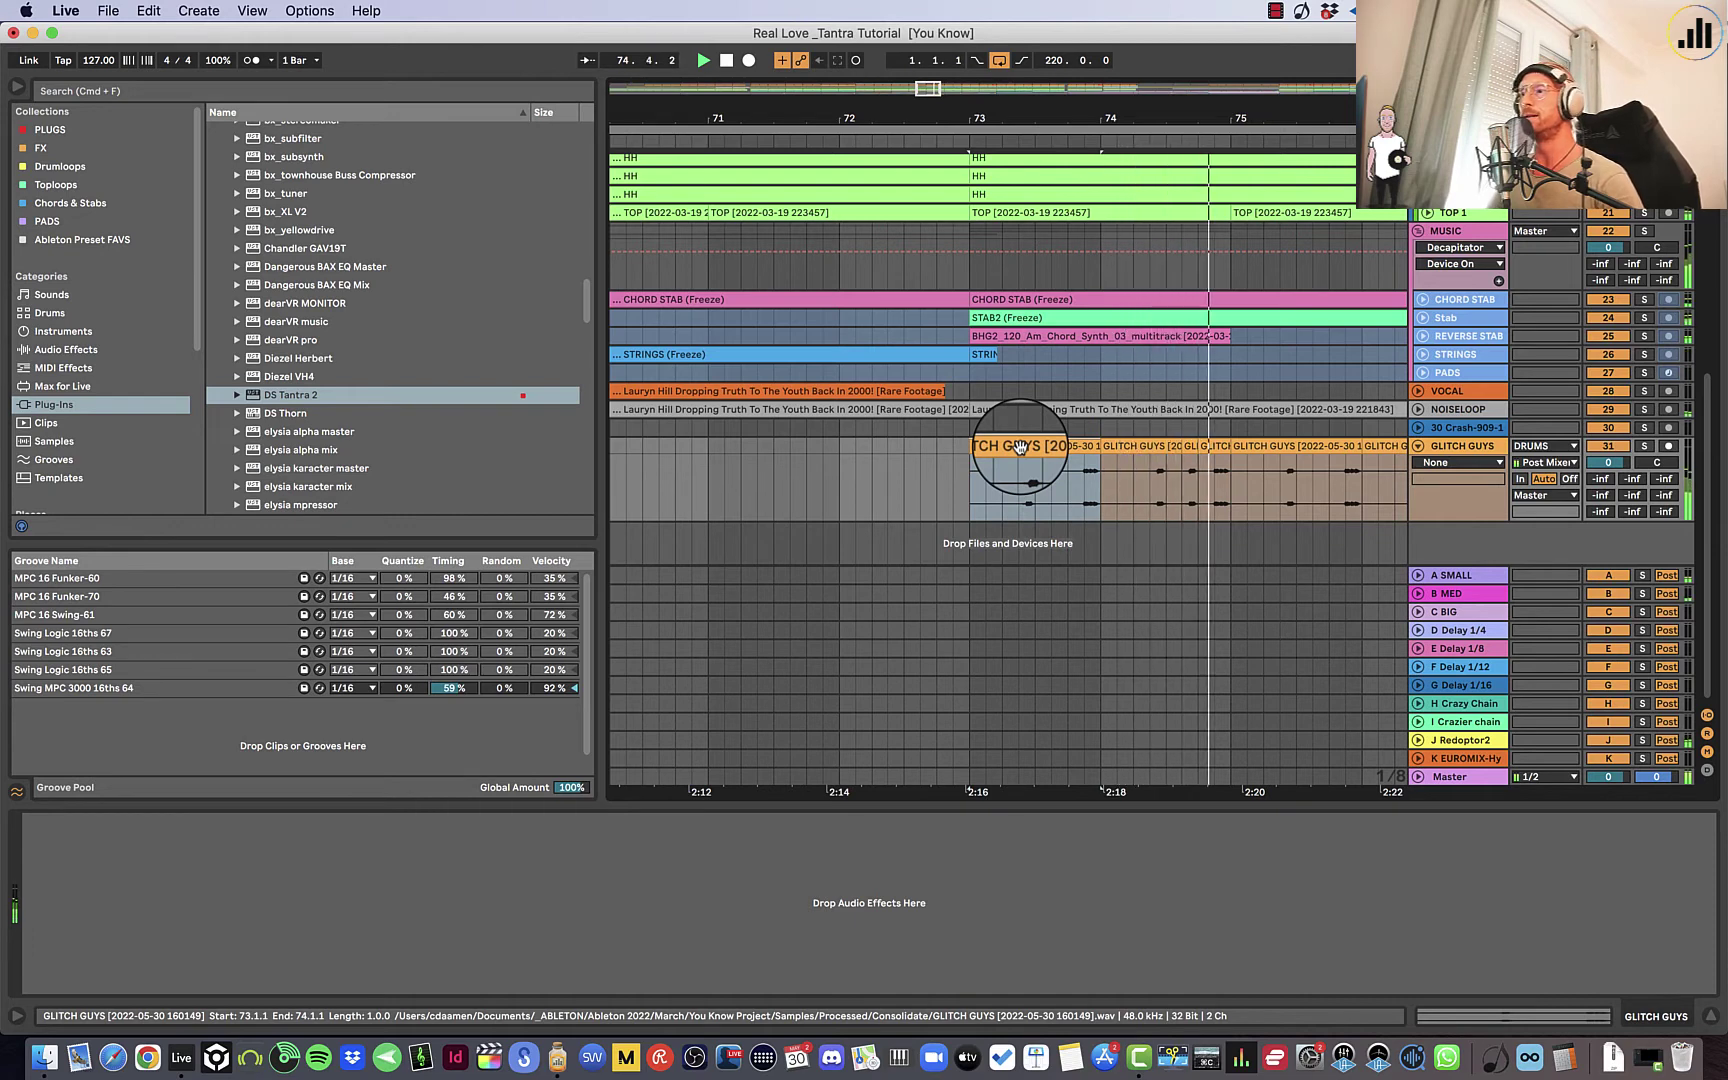
click(1150, 446)
key(space)
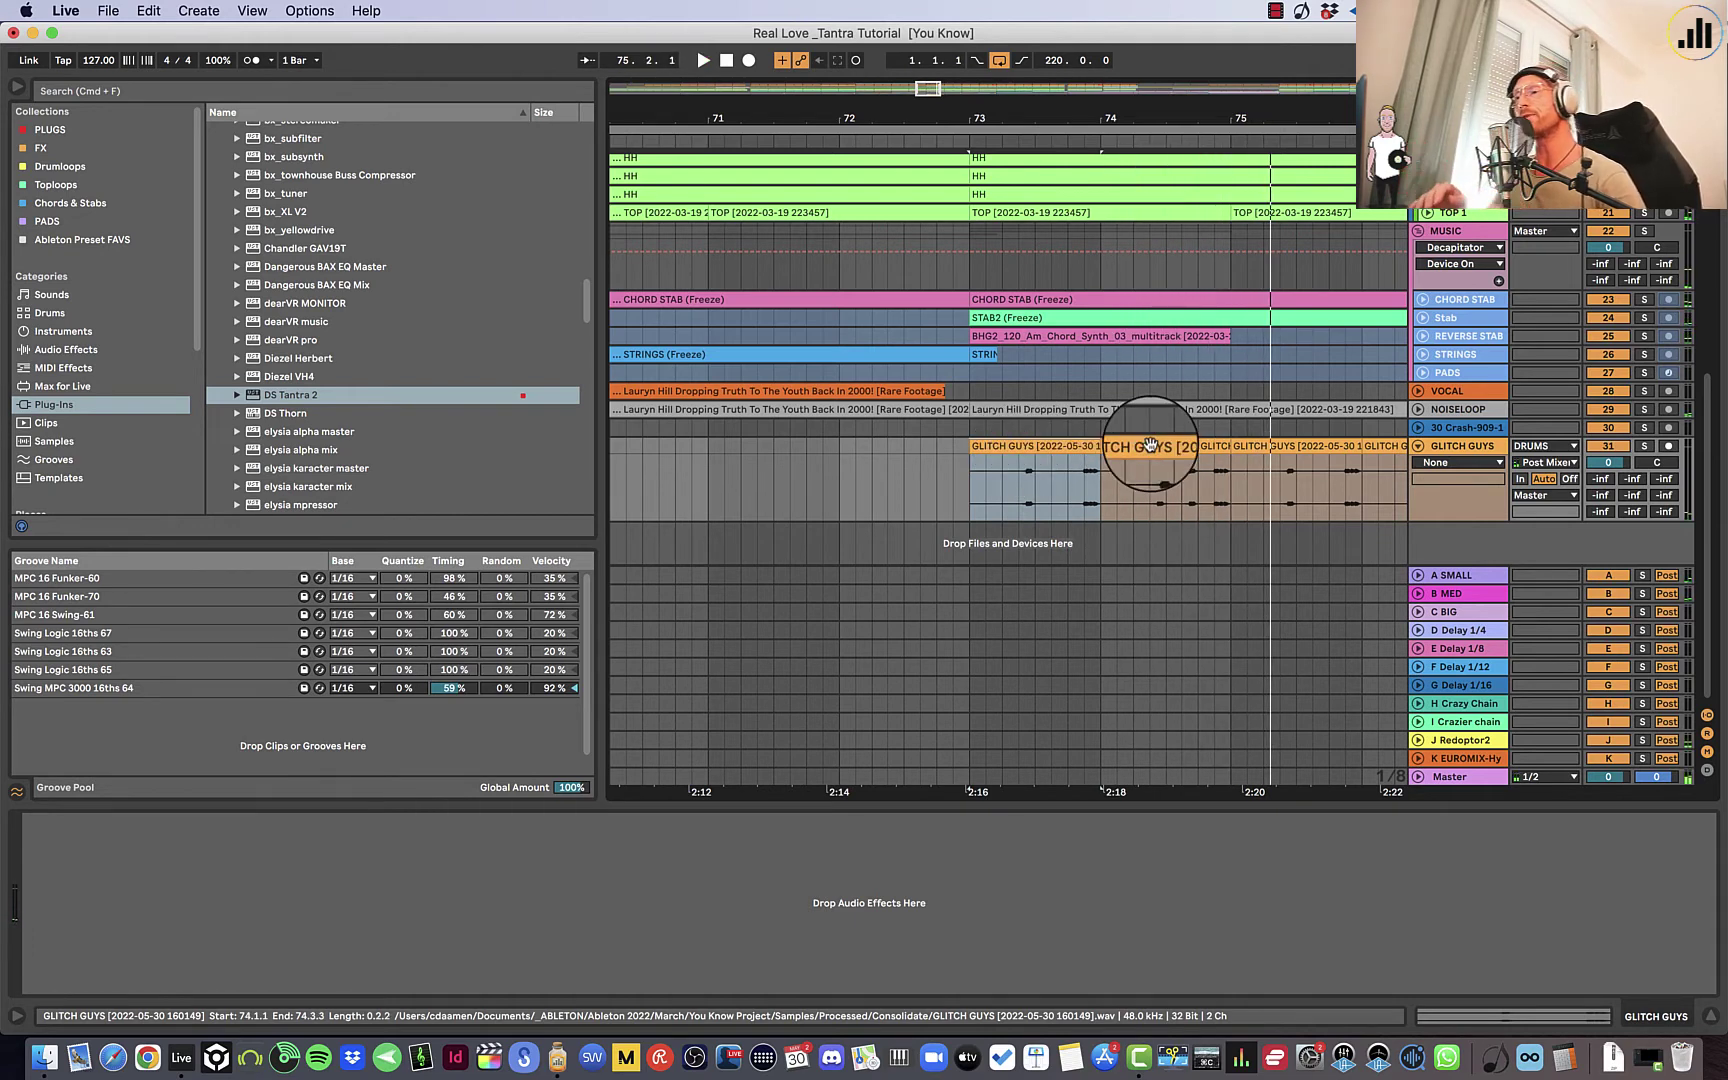
click(978, 146)
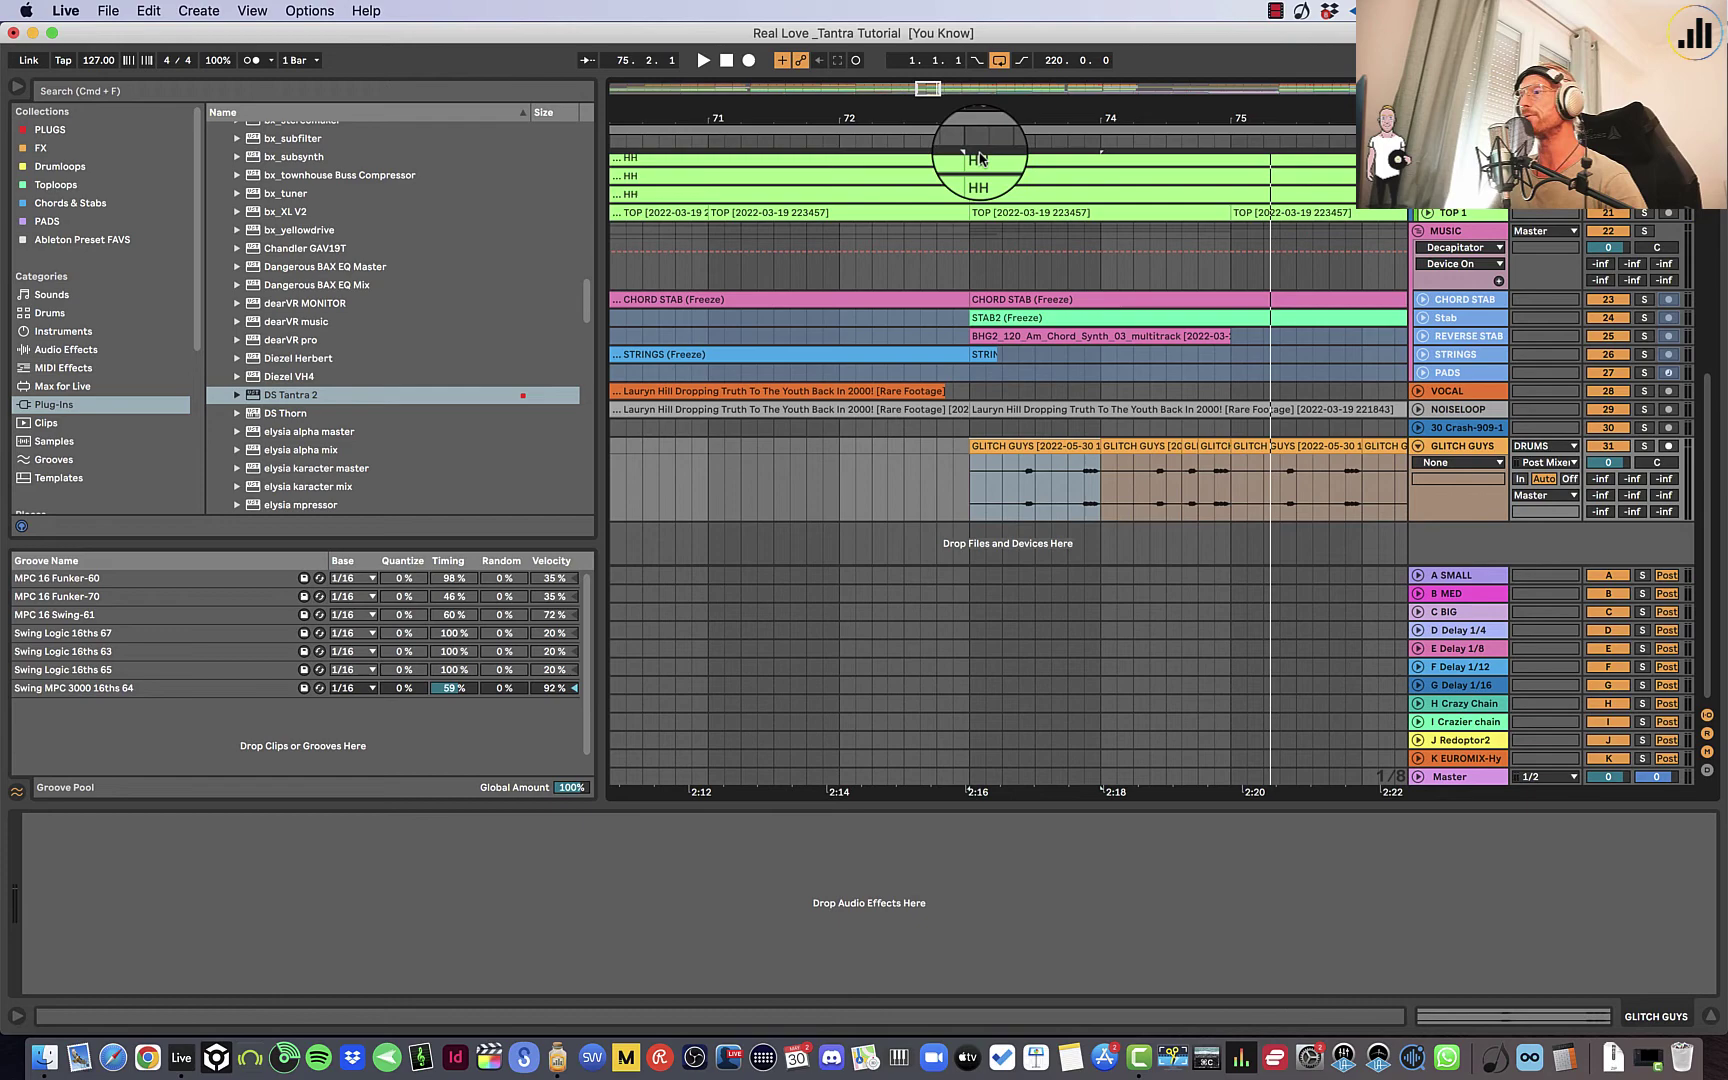
click(1355, 370)
Zoom out and play from the first GLITCH GUYS fill clip near bar 25.
scroll(1350, 362, up, 5)
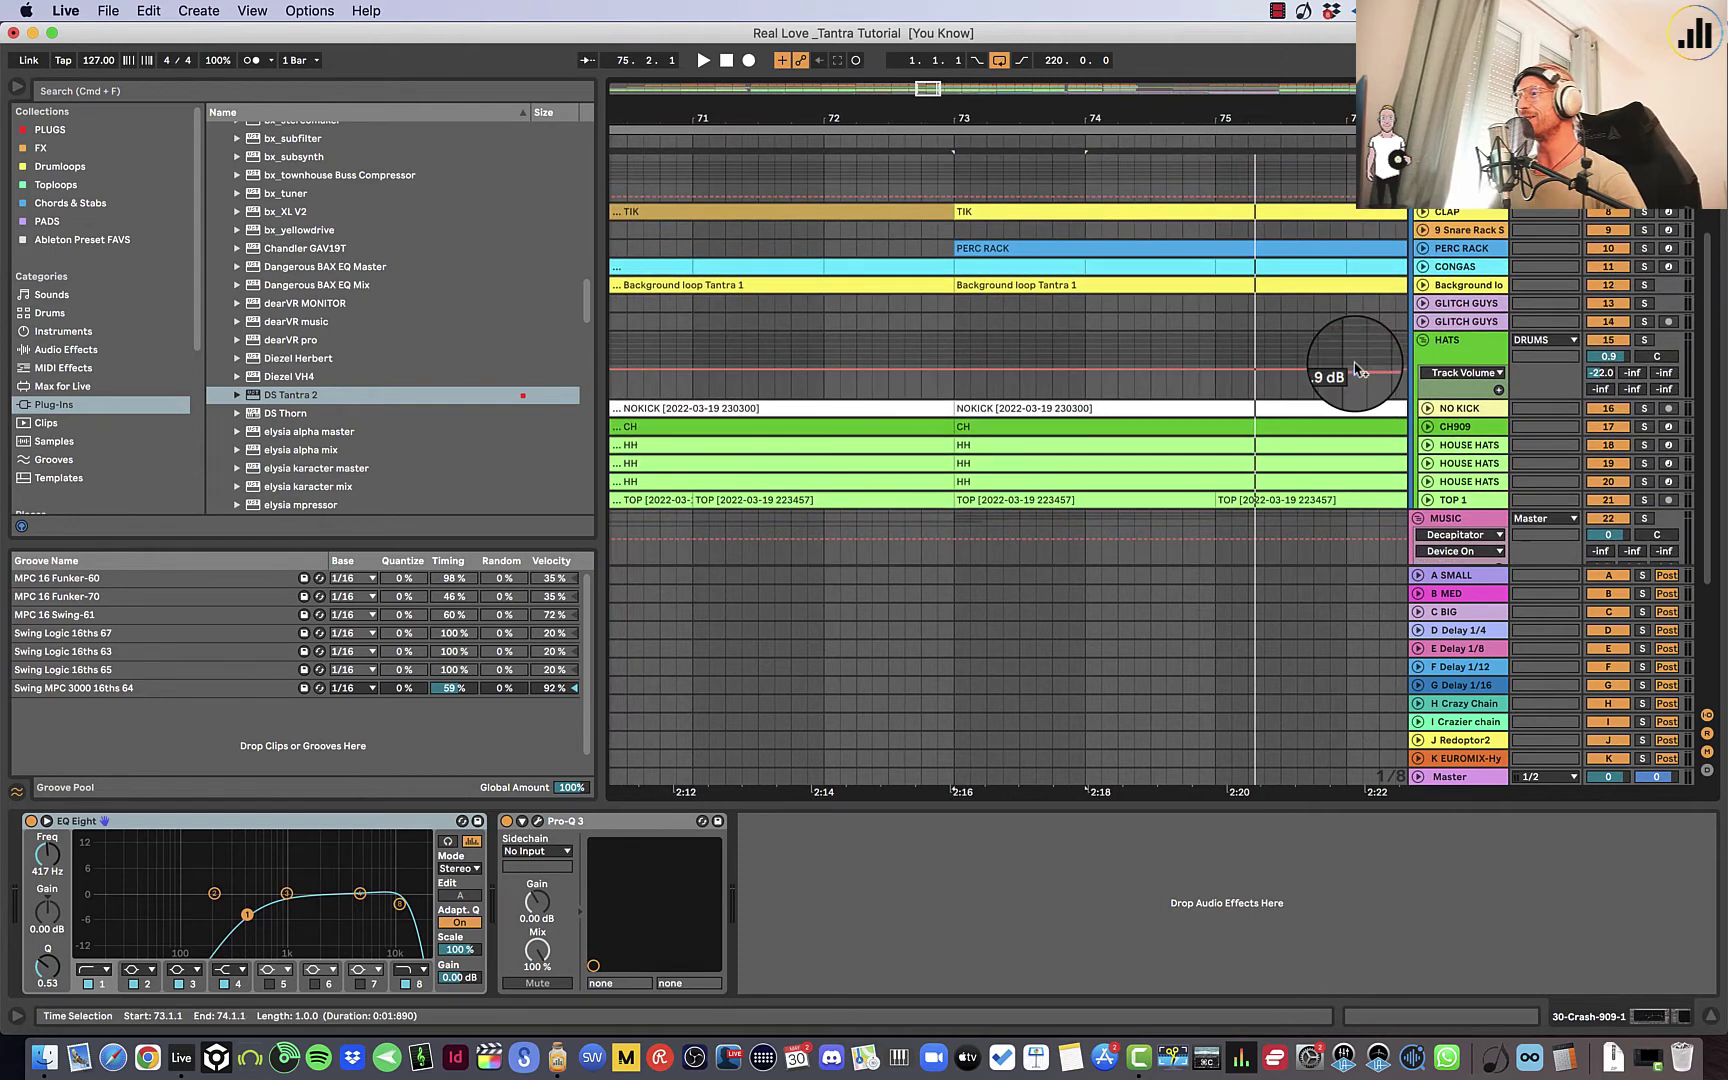
click(1456, 310)
drag(1119, 112, 1119, 60)
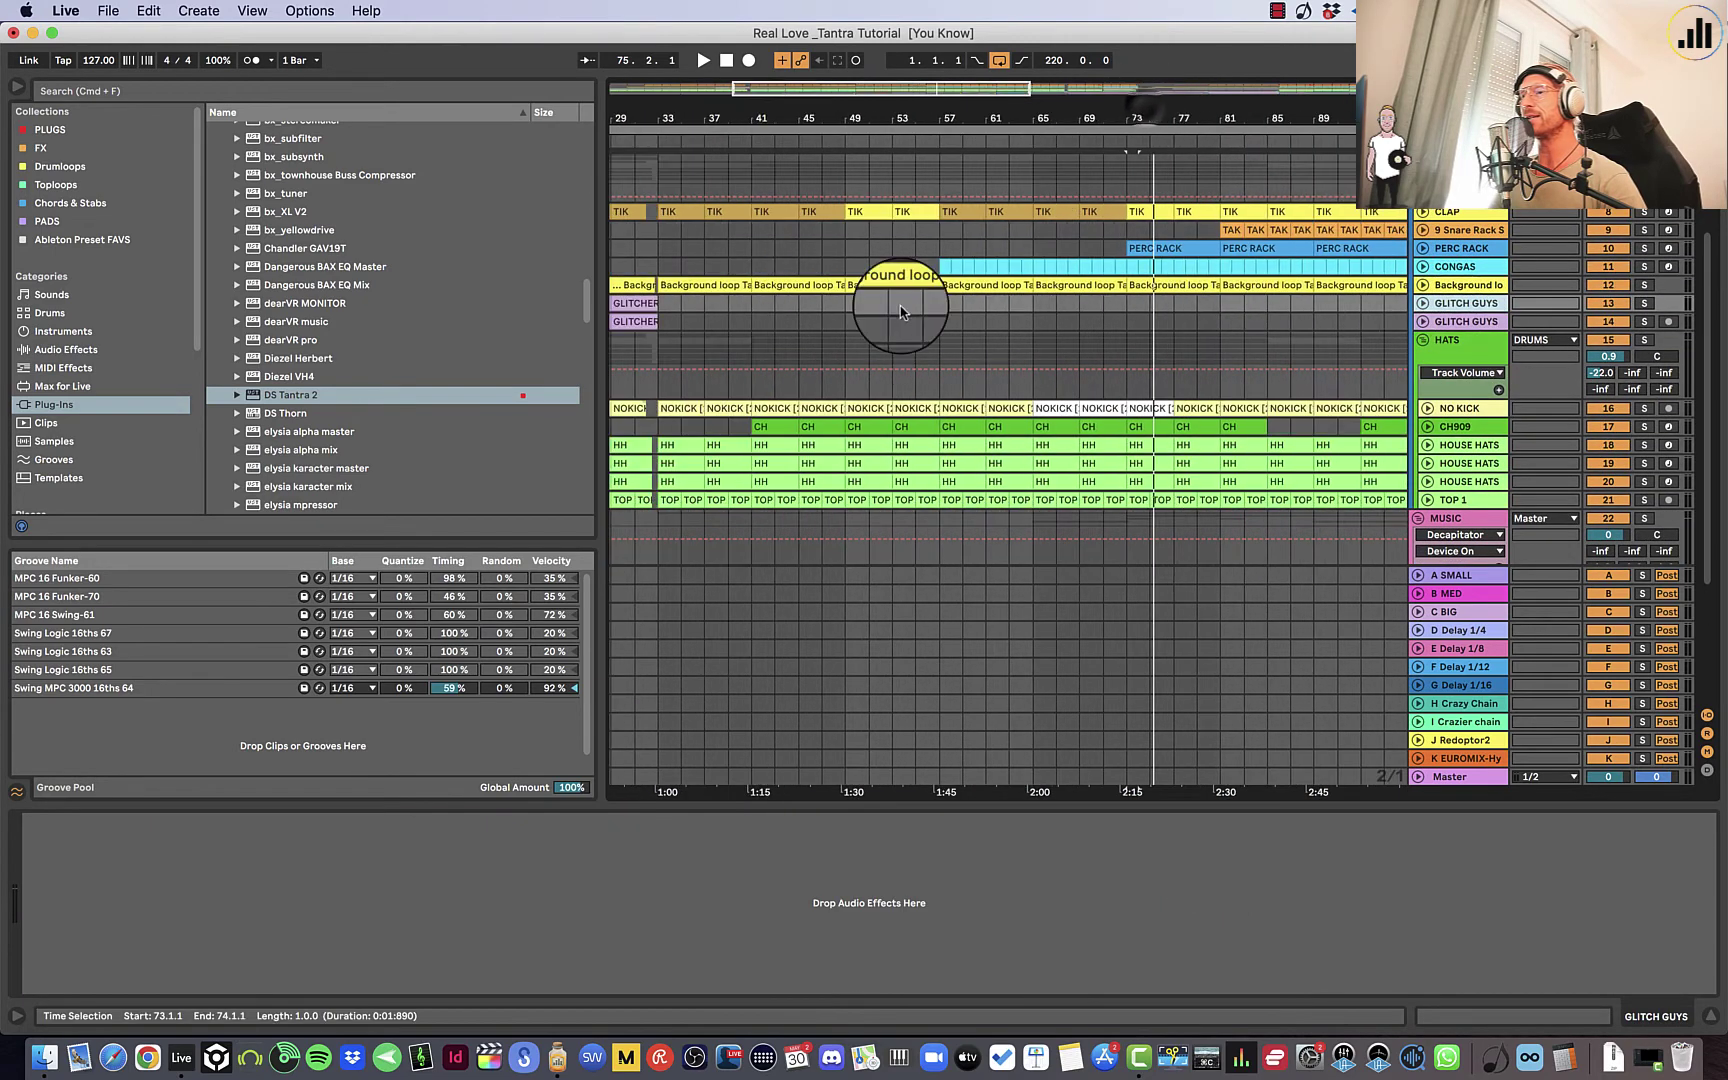
scroll(1040, 316, down, 2)
drag(980, 118, 923, 113)
scroll(1049, 289, up, 6)
click(693, 483)
key(space)
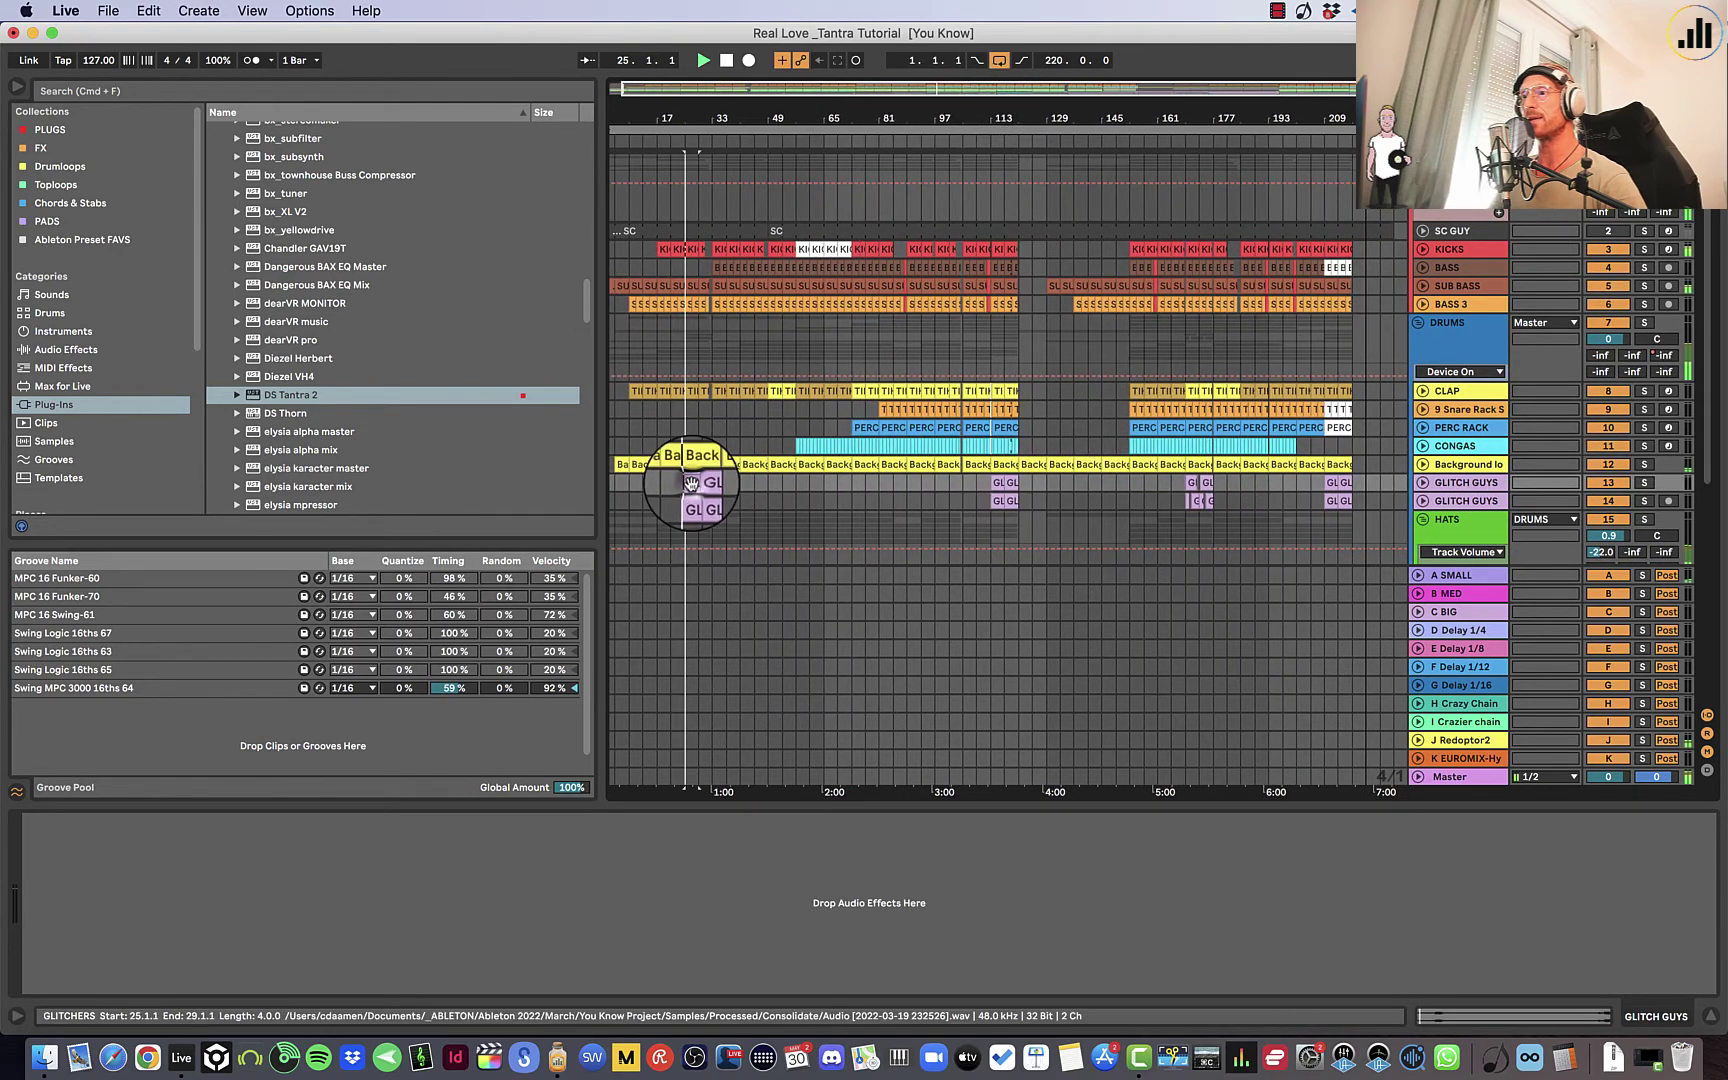
Unfold and solo both GLITCH GUYS tracks, replay from bar 25, then fold the first one.
click(1424, 486)
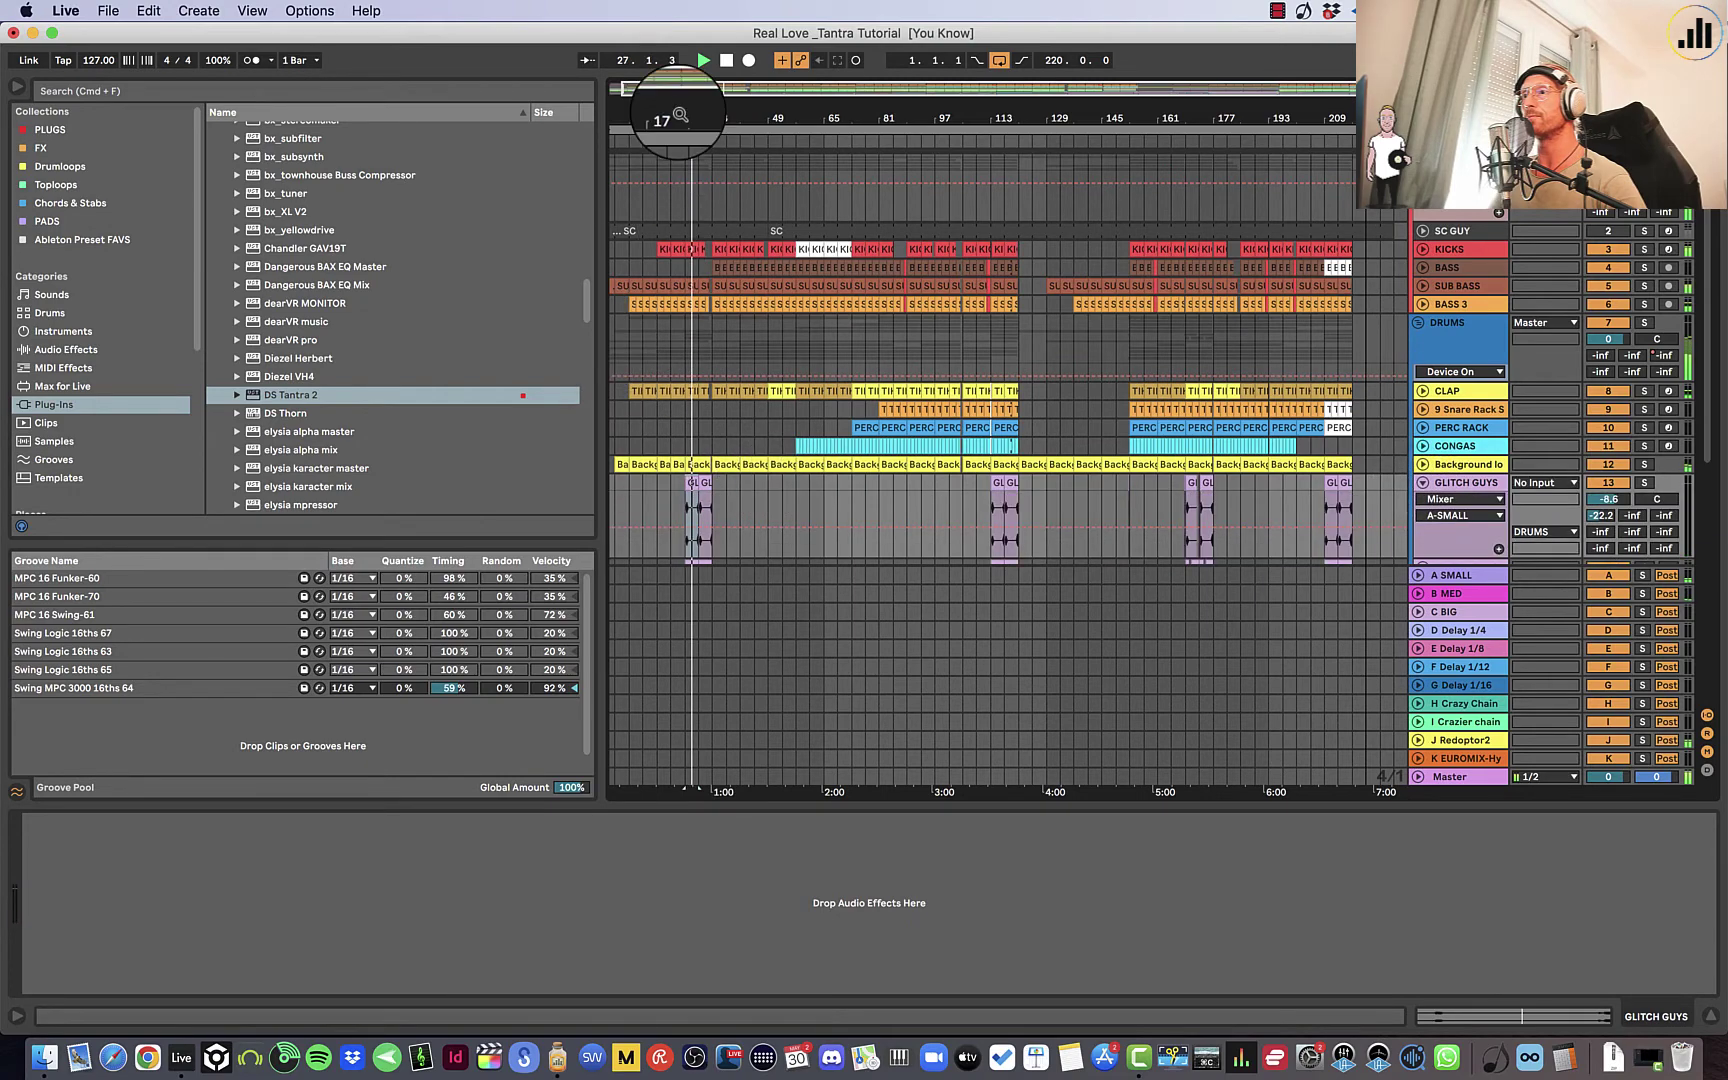
scroll(680, 116, up, 3)
scroll(733, 355, down, 3)
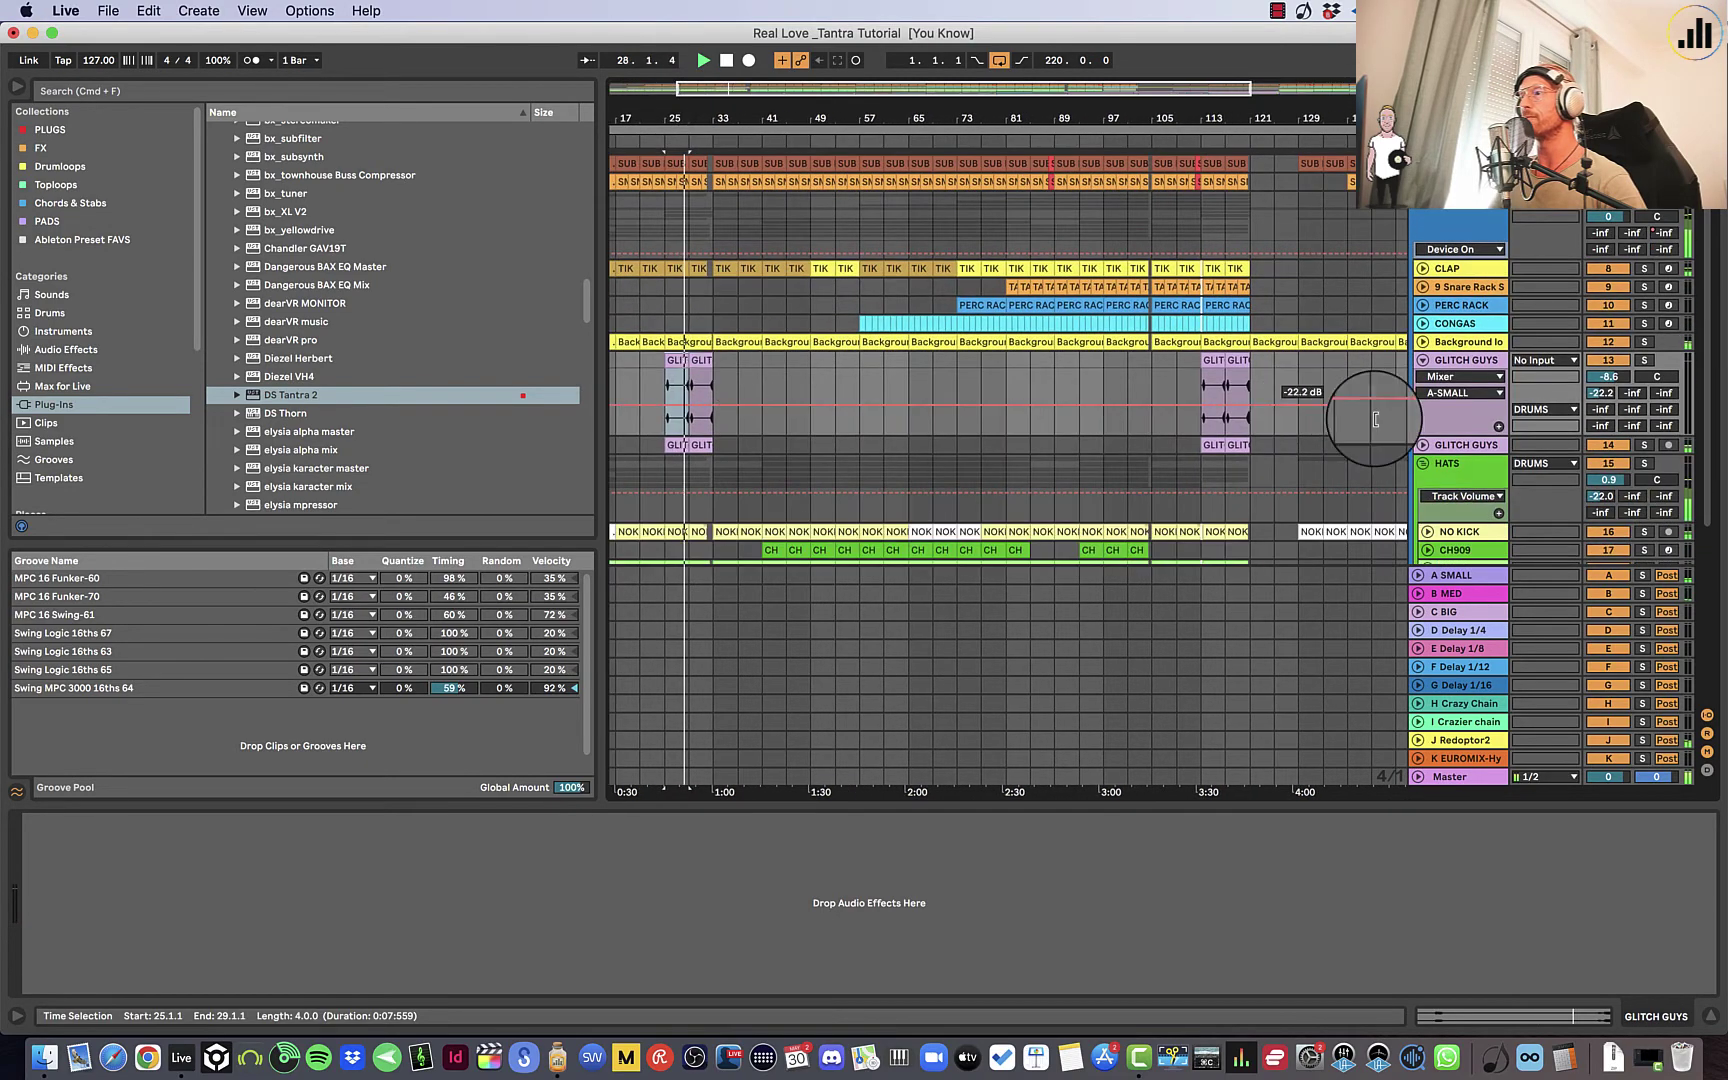
click(1430, 450)
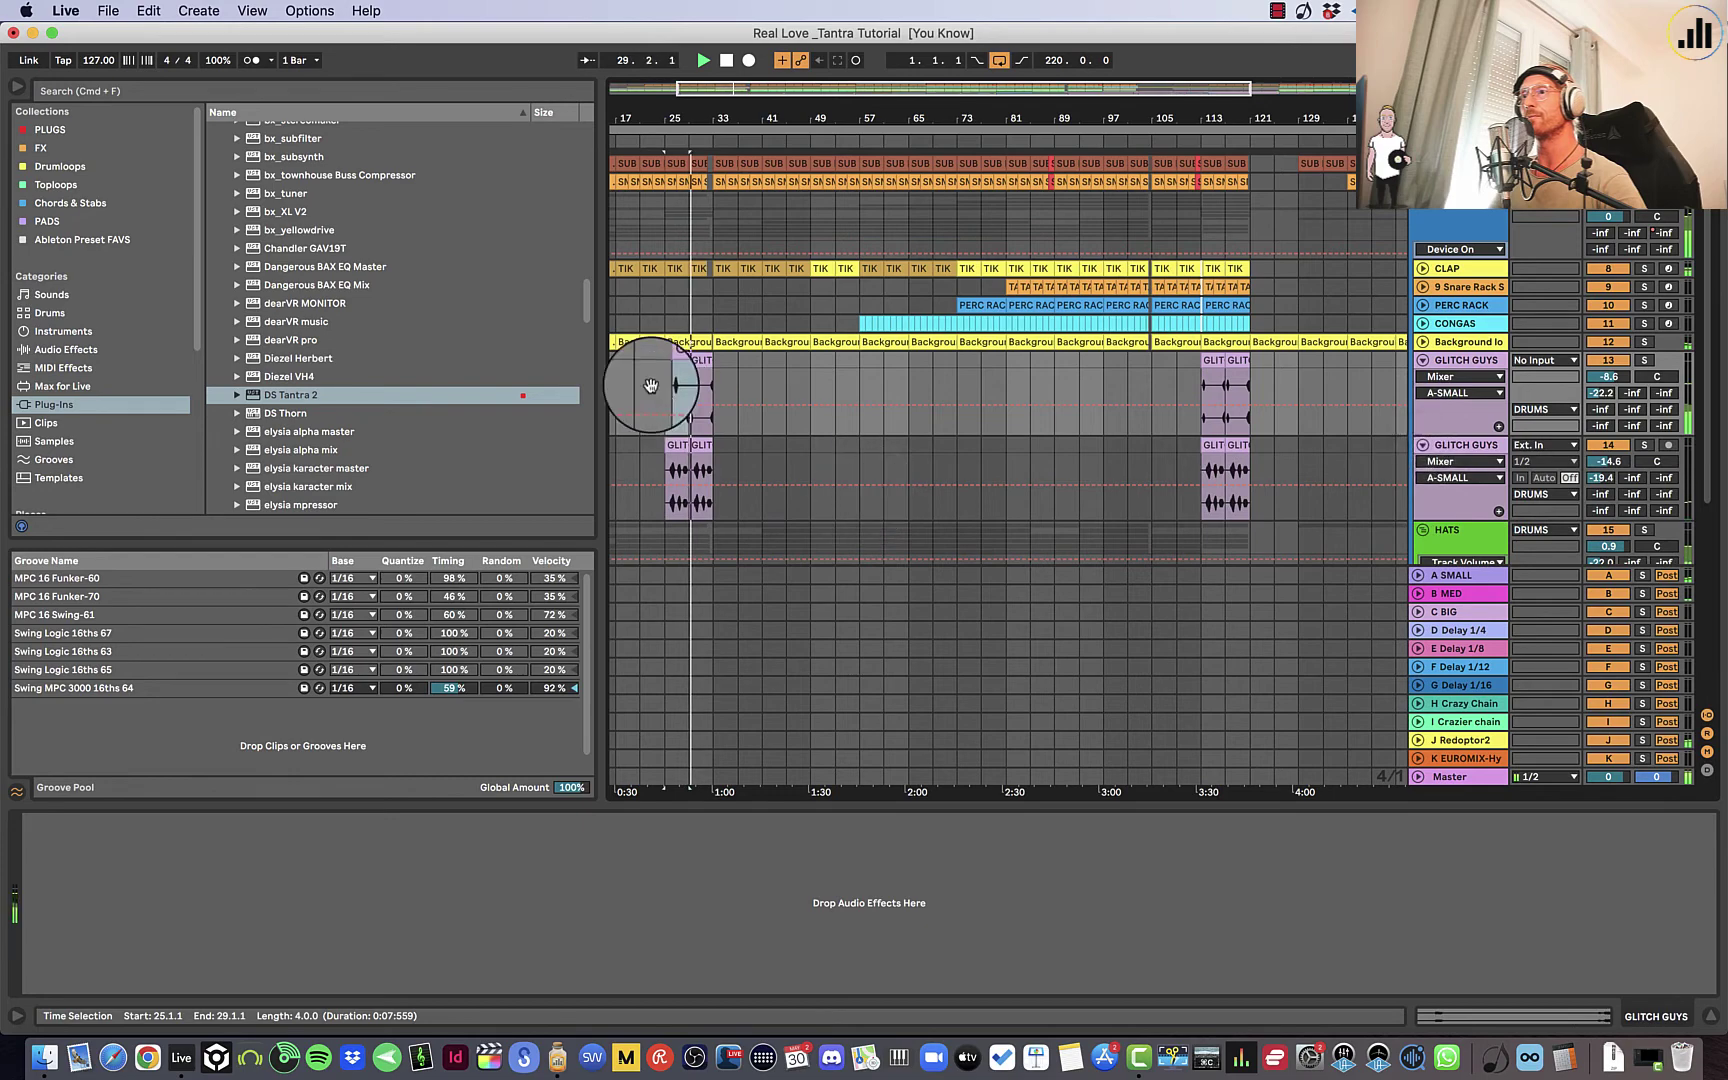
scroll(672, 130, up, 5)
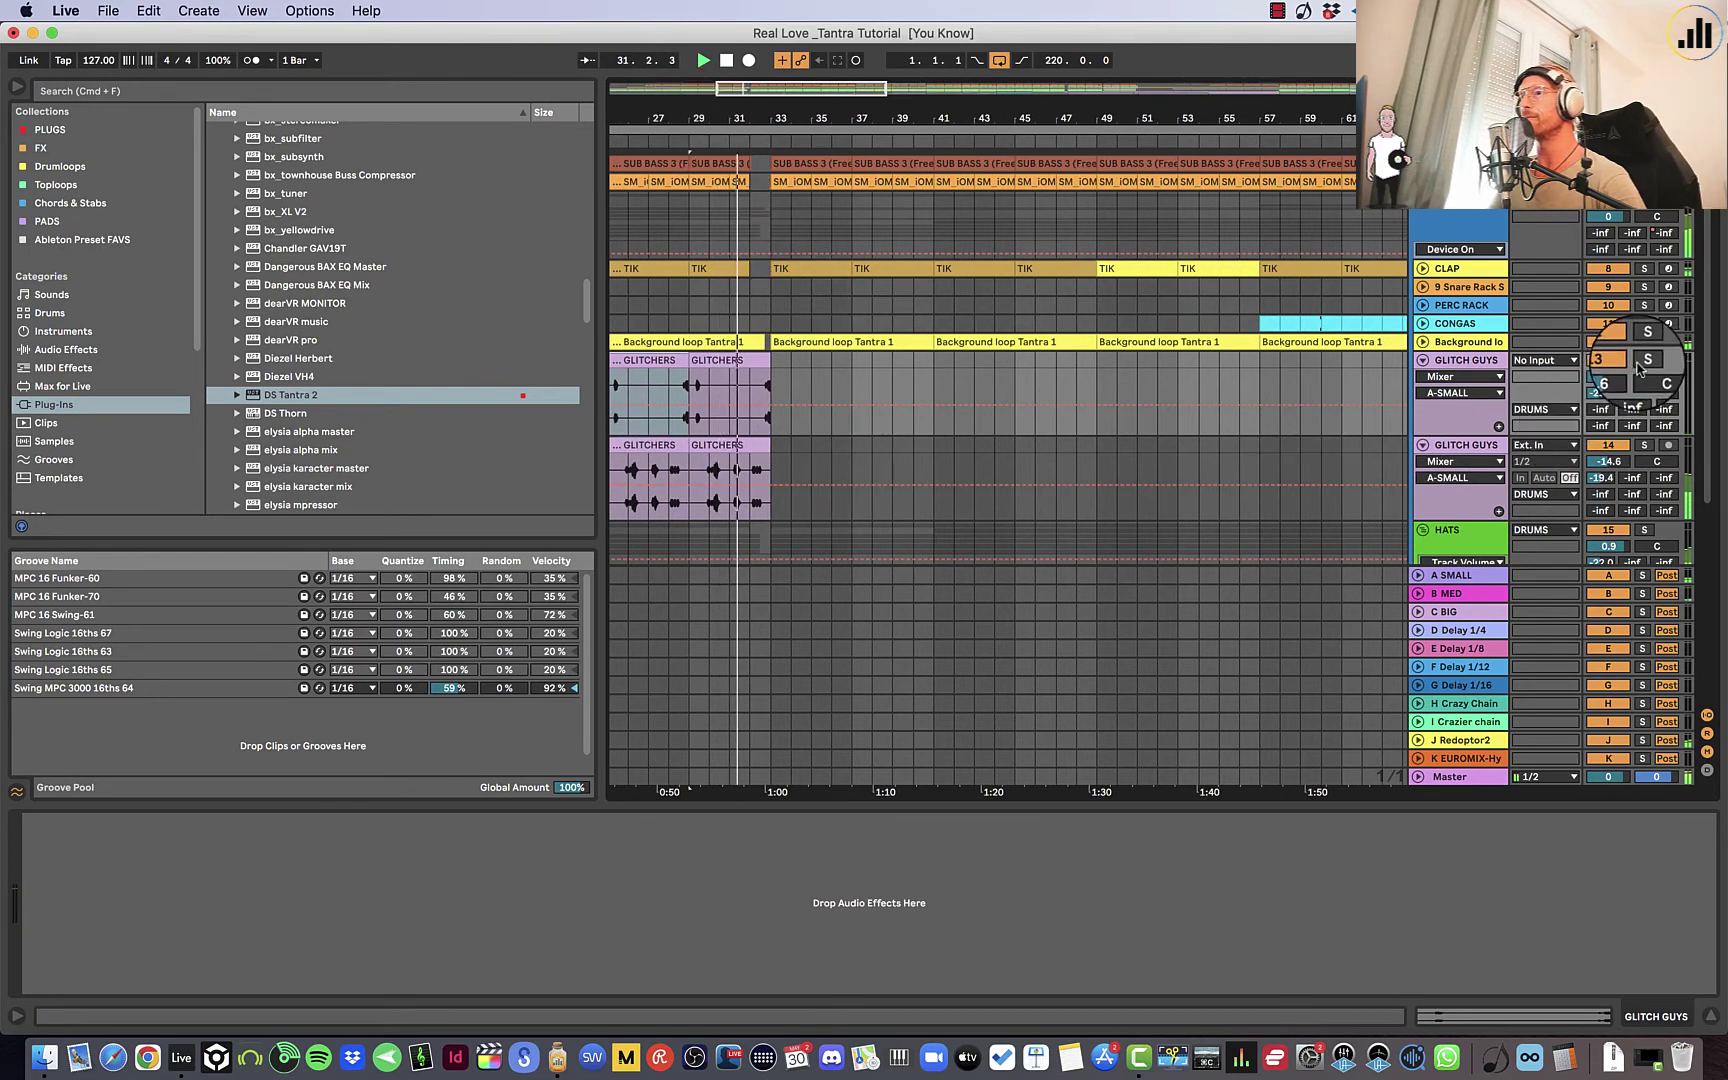
click(1645, 362)
click(1645, 447)
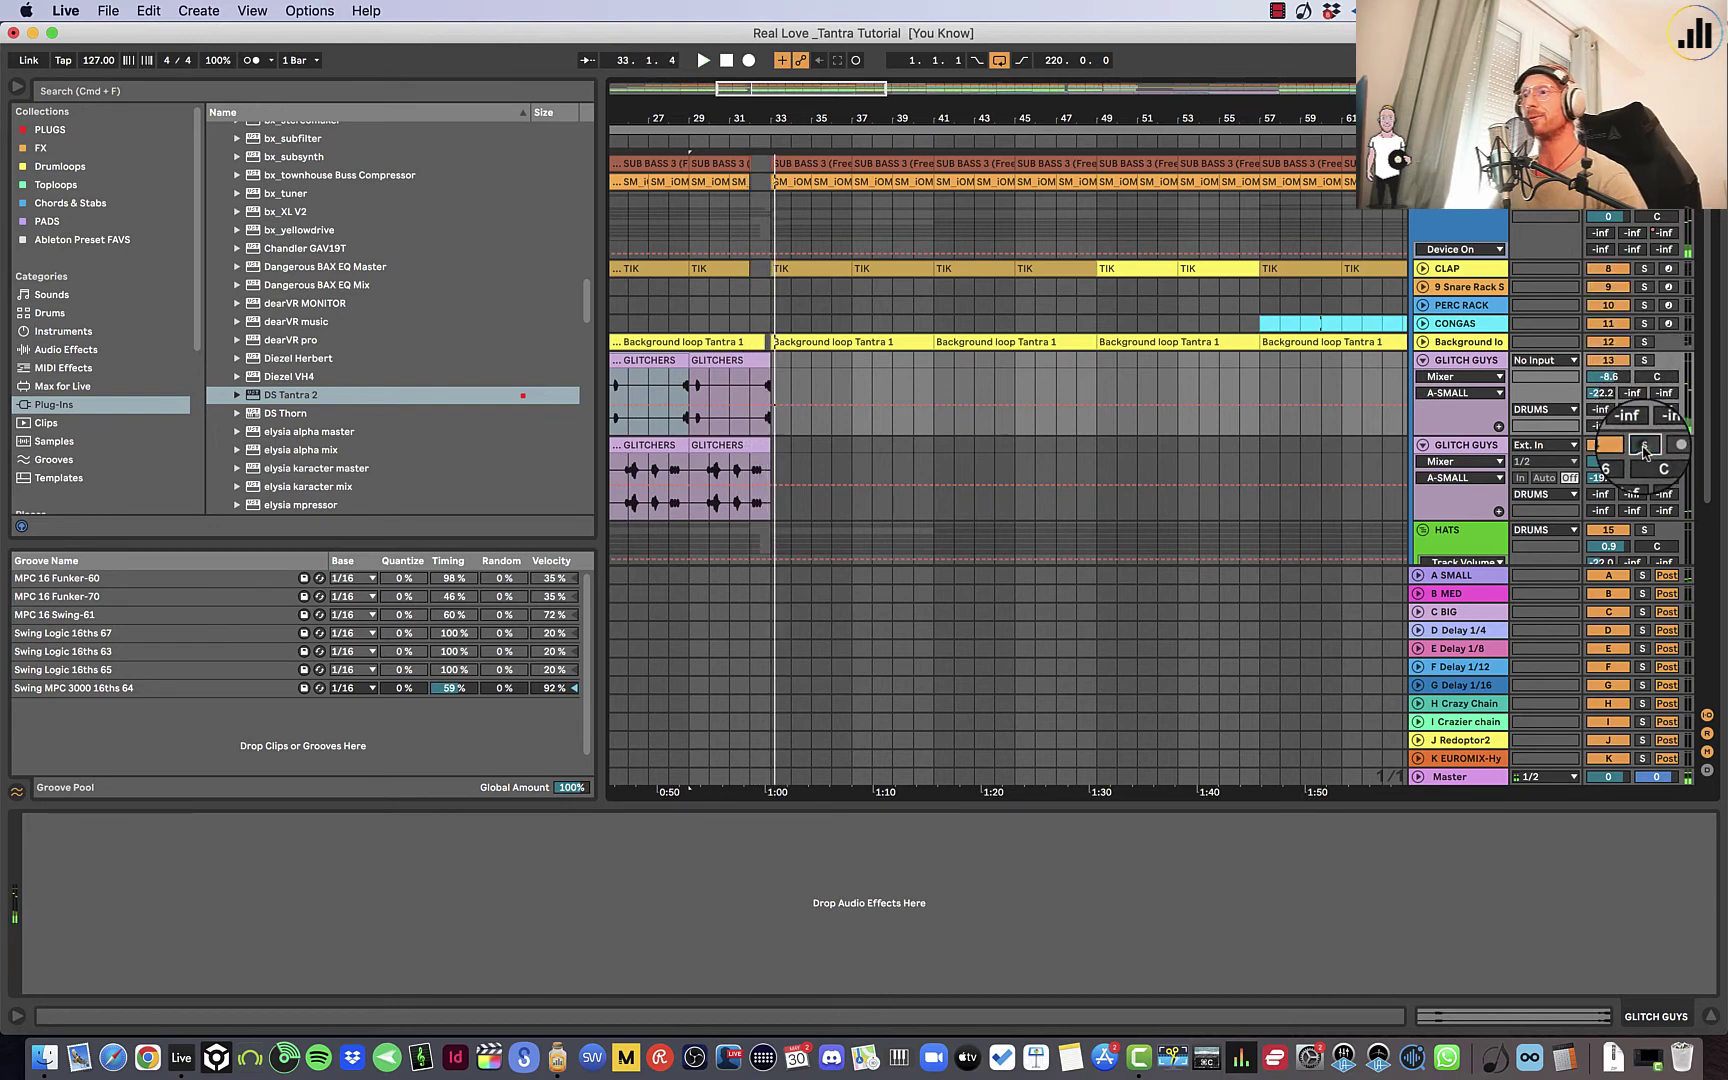
key(space)
key(space)
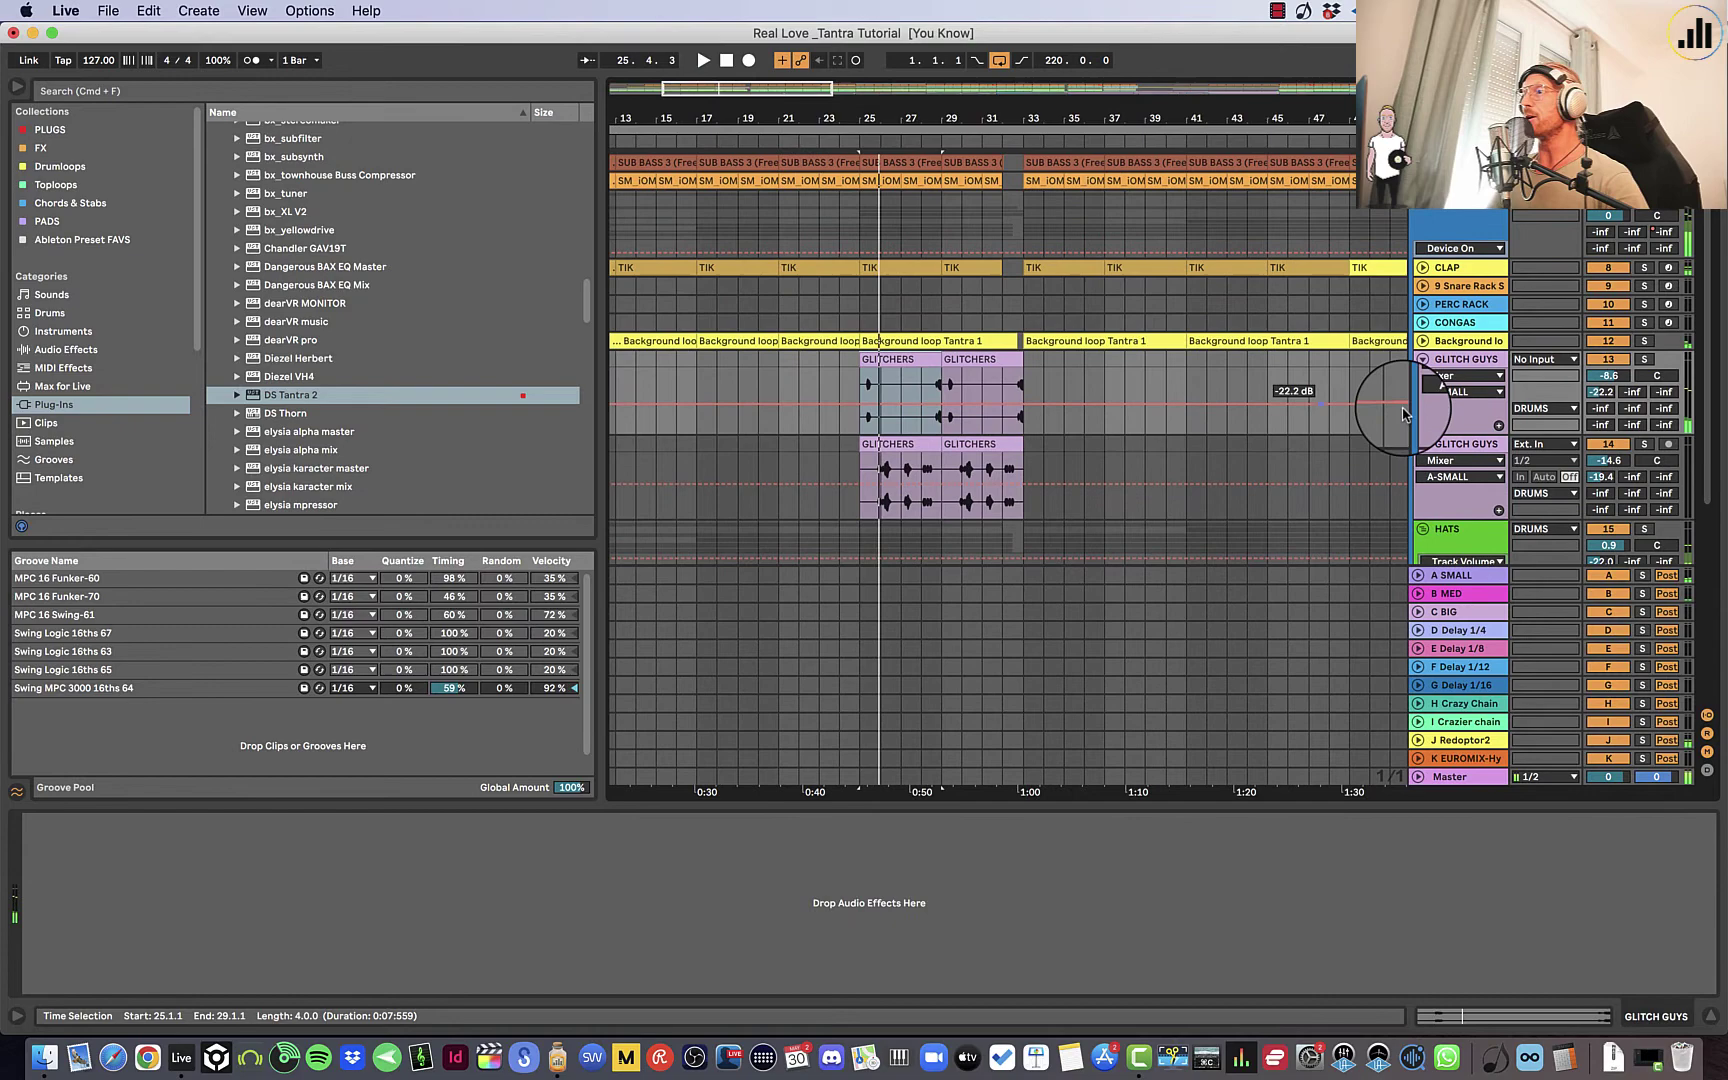
click(1422, 359)
Fold the second GLITCH GUYS track header so it collapses to one row.
click(1422, 378)
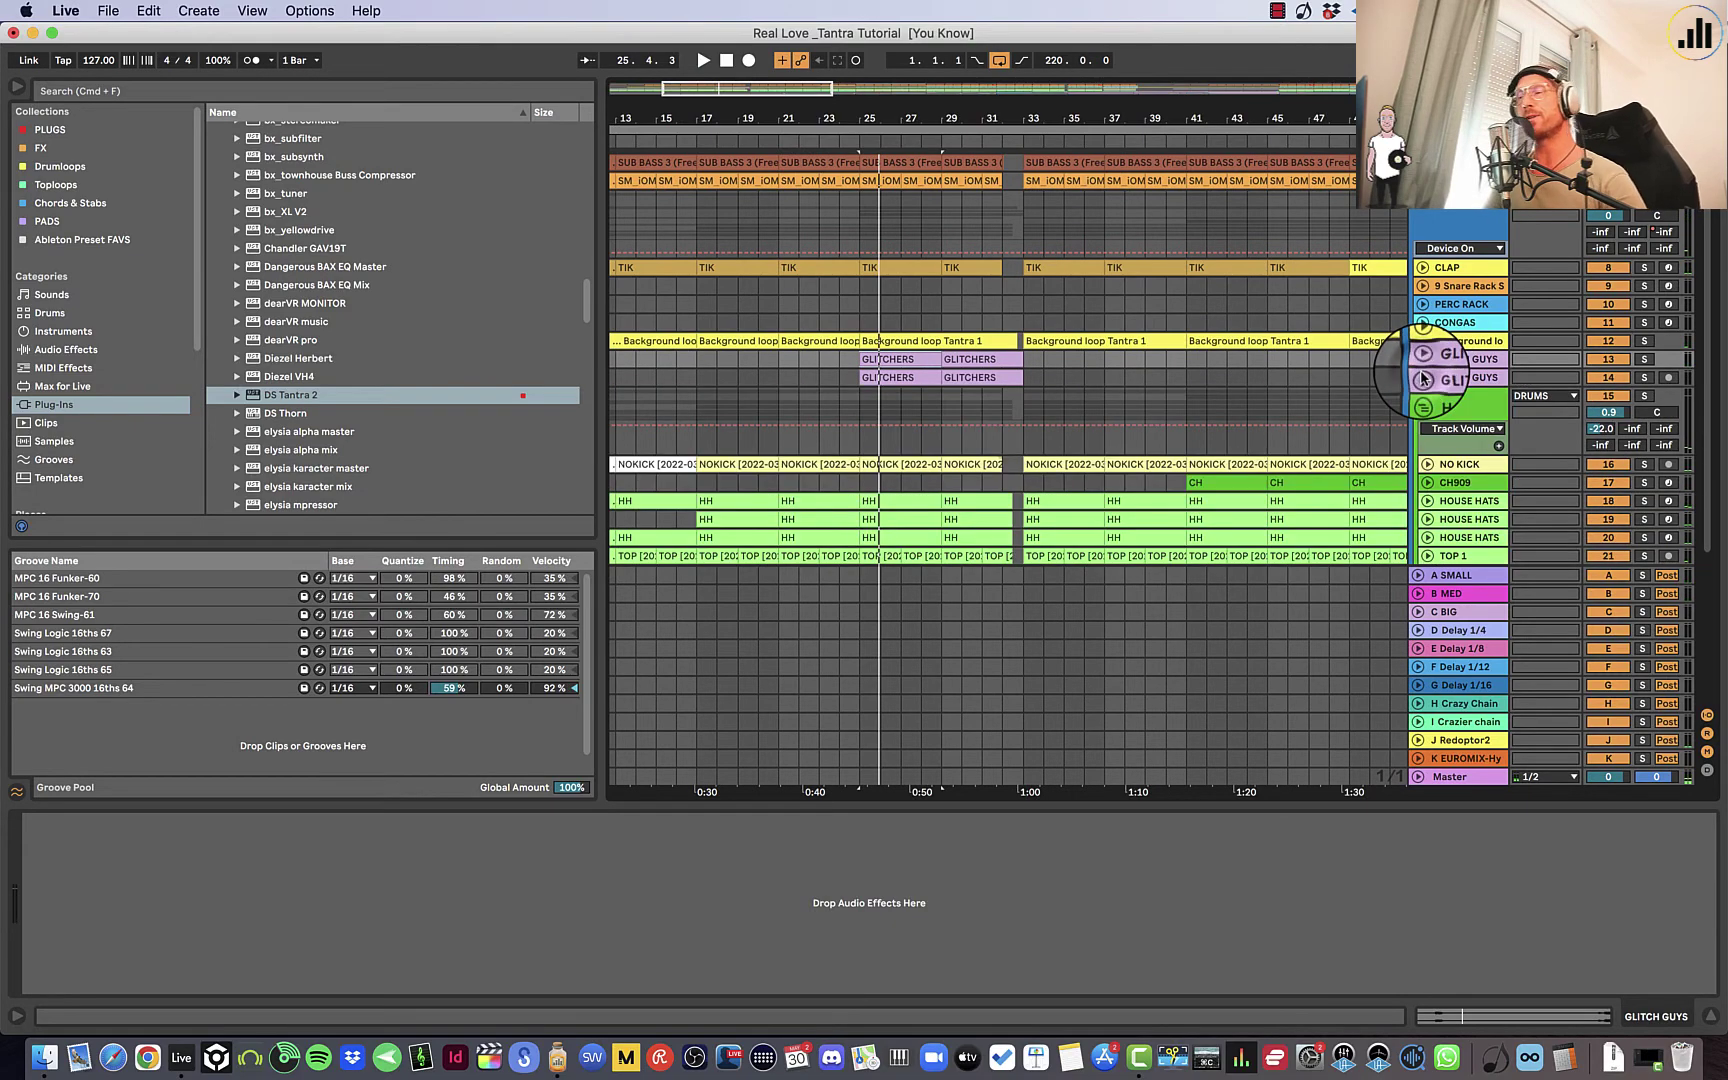